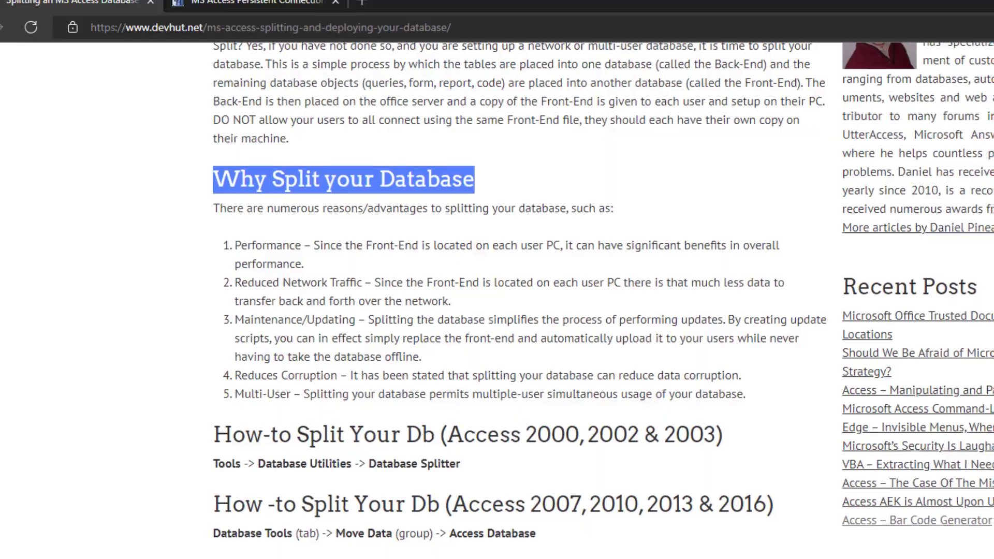
Step: From the desktop, open Demo.accdb in the Database Splitting\Unsplit folder, review its database objects, and close it
key("super+d")
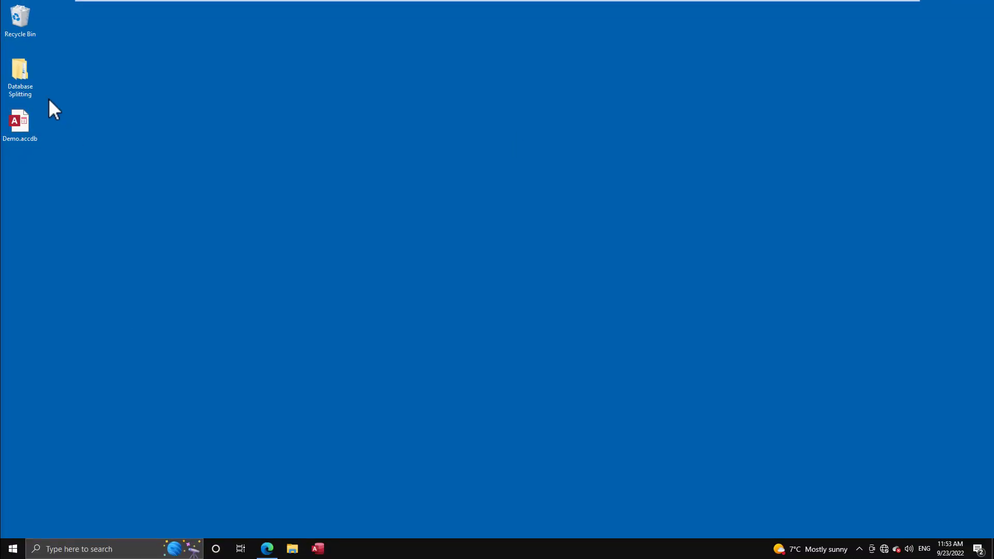
double_click(18, 70)
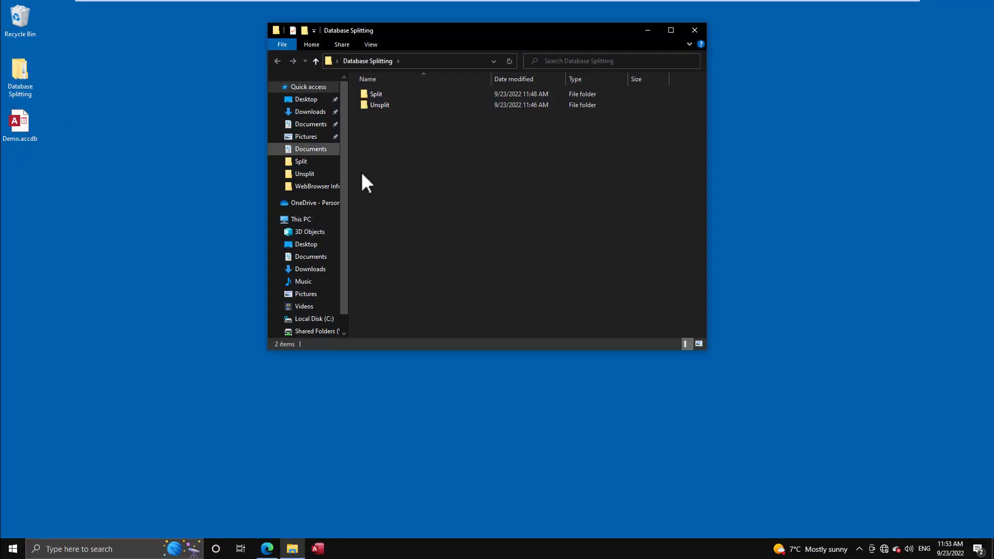
double_click(377, 104)
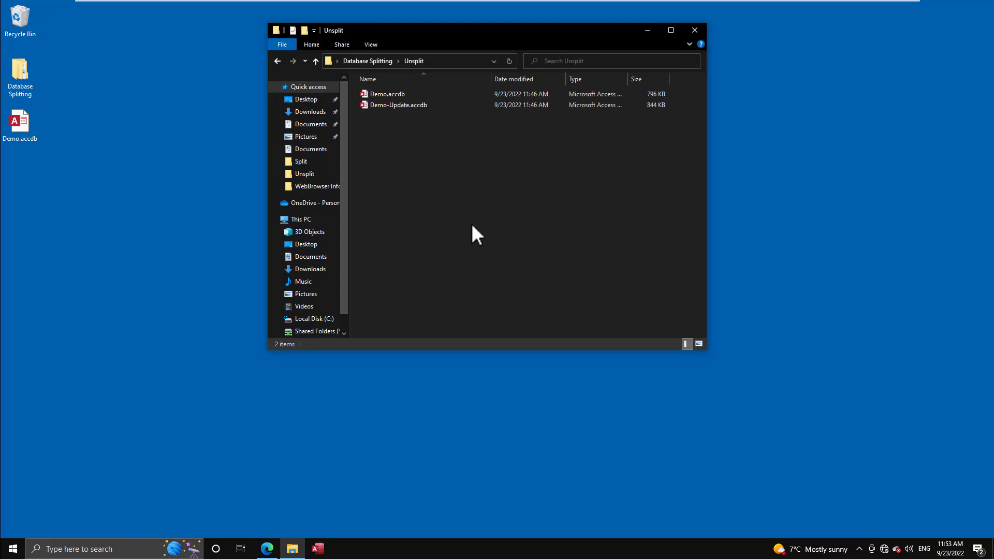
double_click(384, 92)
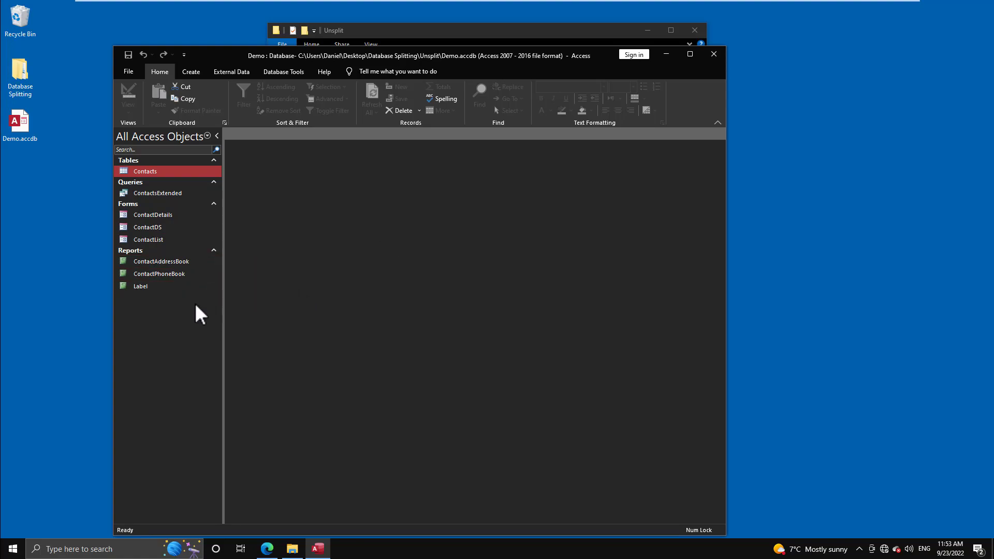
left_click(714, 53)
Step: Open Demo-Update.accdb in the Unsplit folder, examine its ContactList report entry, and close the database
left_click(391, 106)
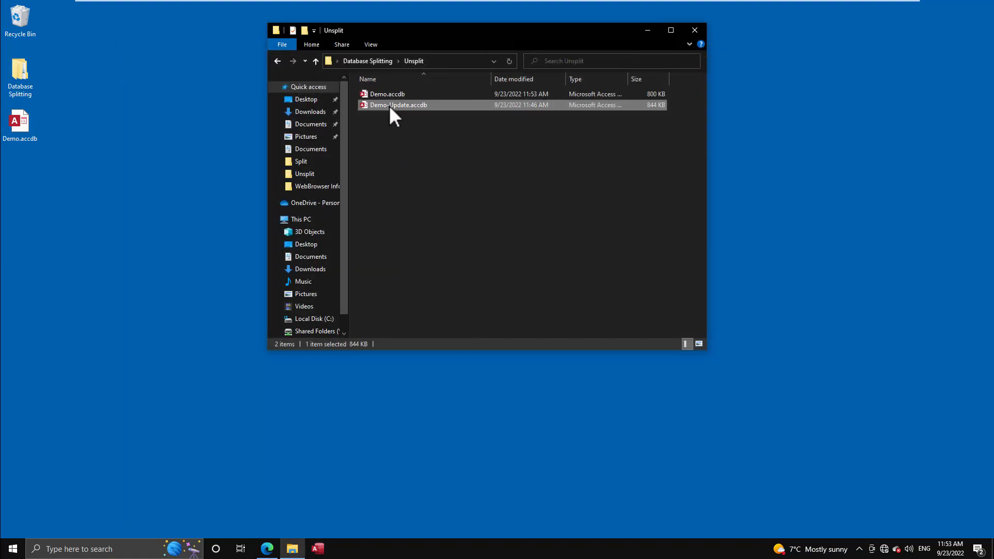
double_click(389, 105)
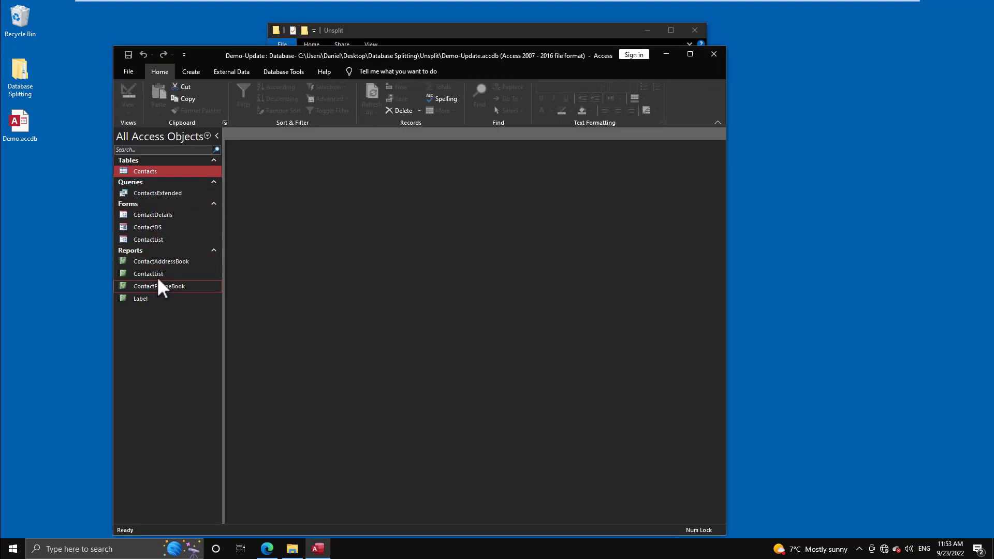
left_click(155, 274)
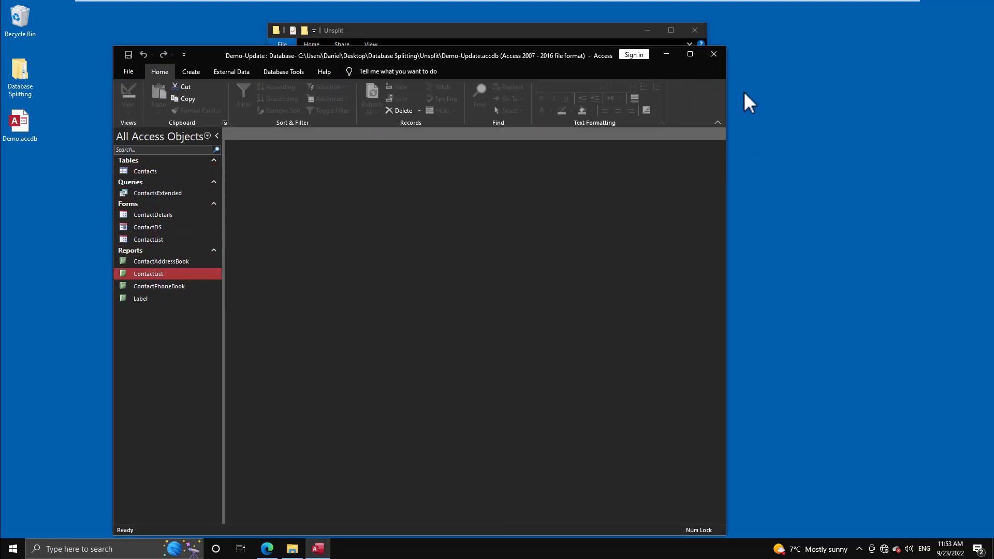
left_click(715, 56)
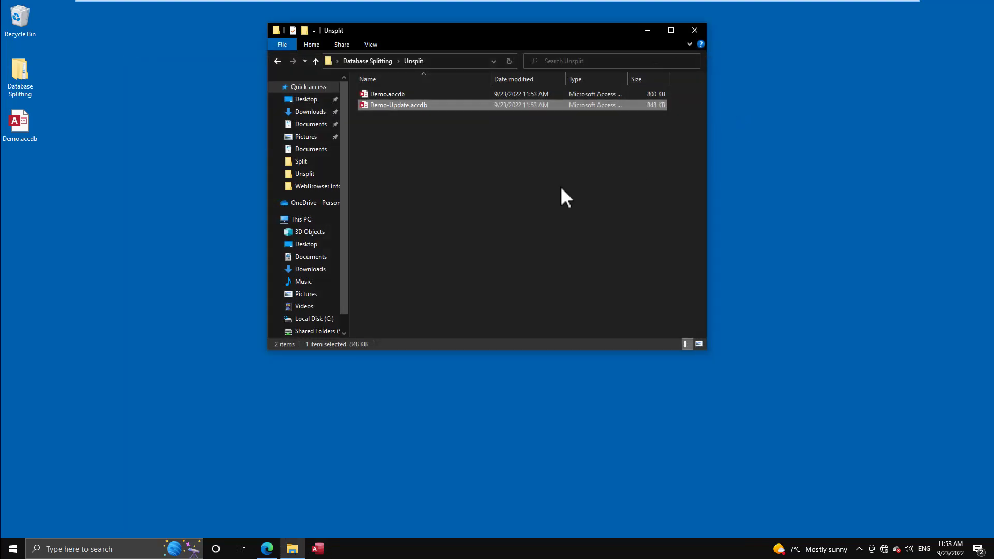
left_click(409, 106)
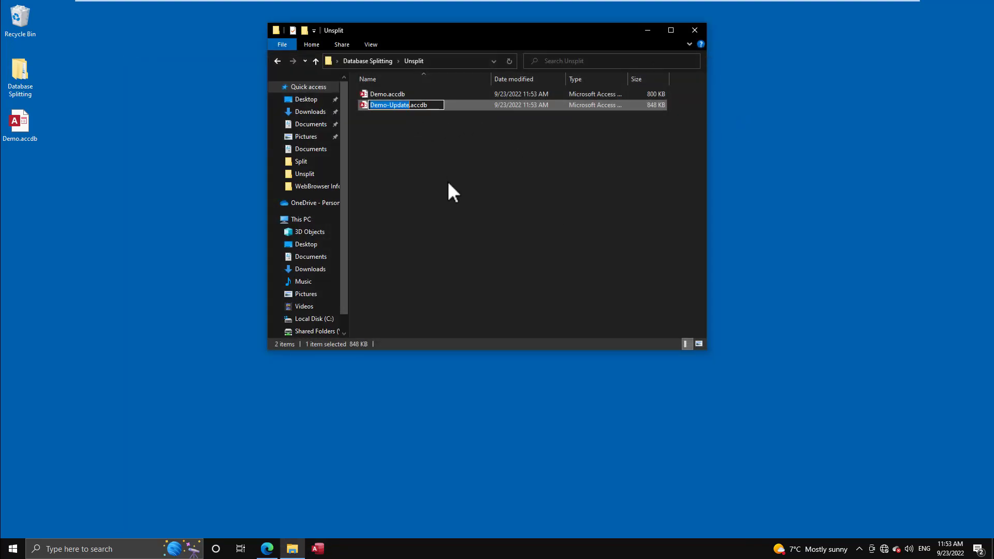
left_click(401, 162)
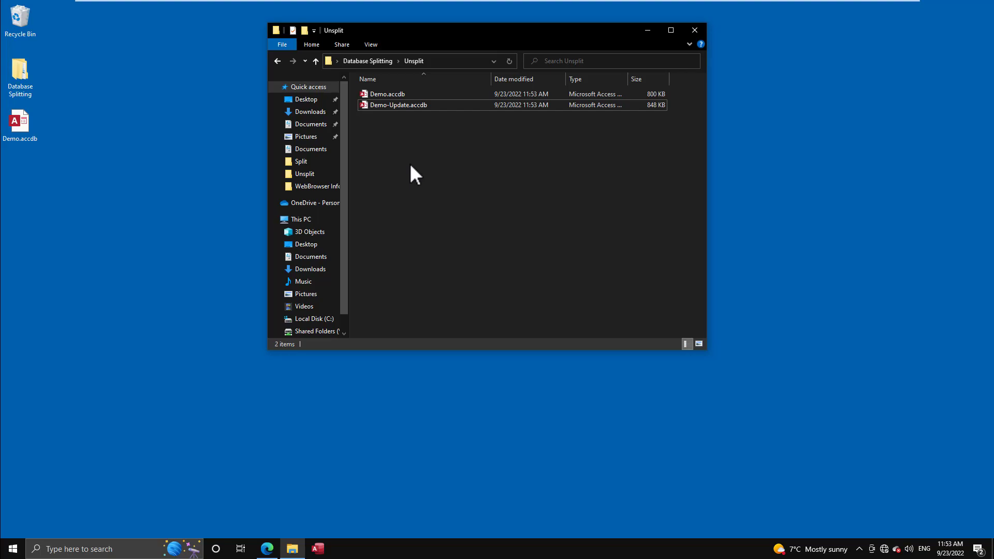
Step: Reopen Demo-Update.accdb from the Unsplit folder and delete its Contacts table
double_click(414, 105)
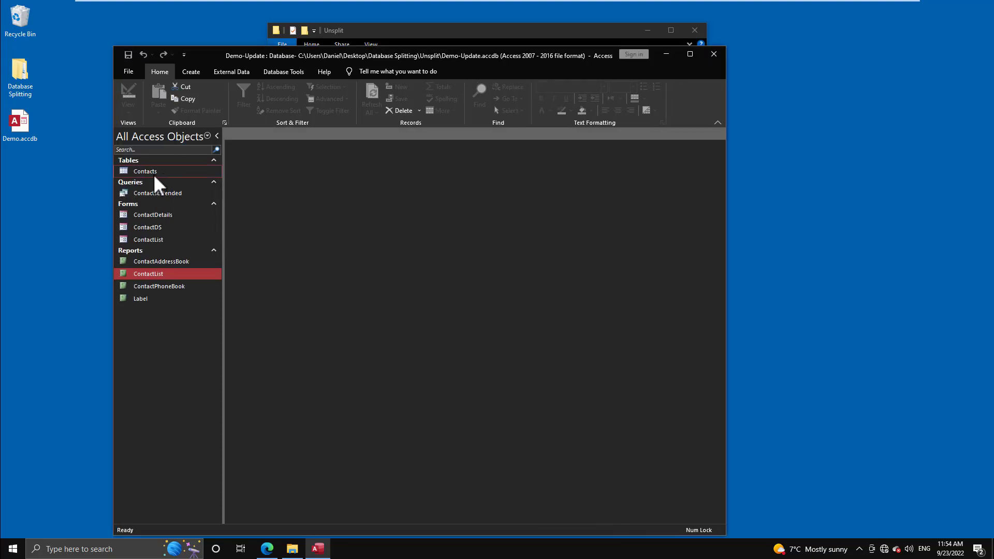
left_click(153, 173)
key("Delete")
key("Return")
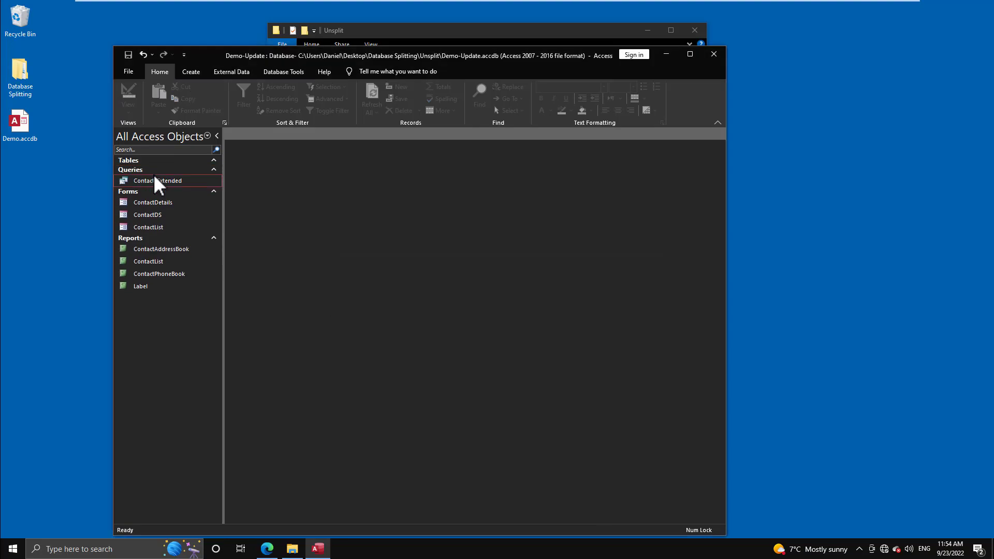
Step: Set up an external data import from an Access database, choosing Desktop\Database Splitting\Unsplit\Demo.accdb as the source
left_click(238, 72)
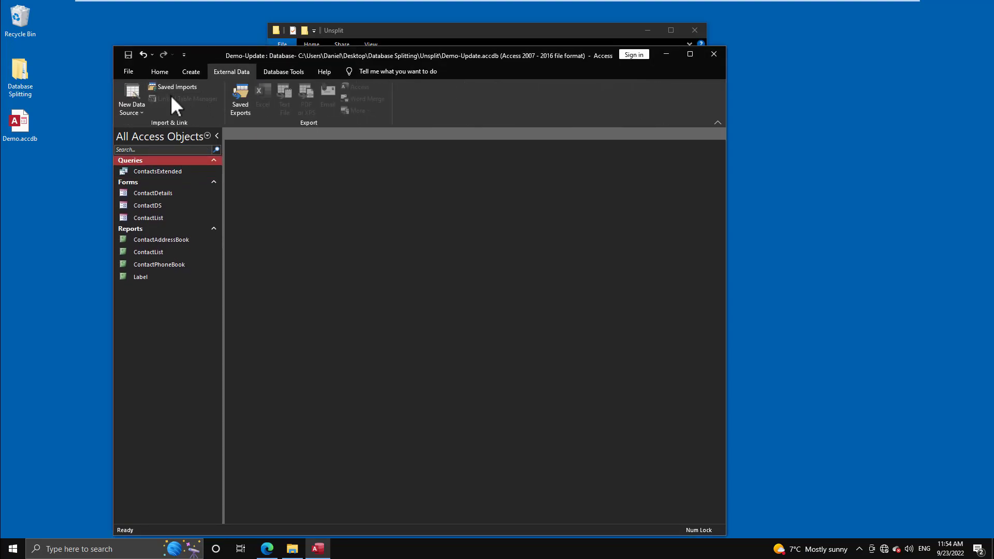
left_click(146, 110)
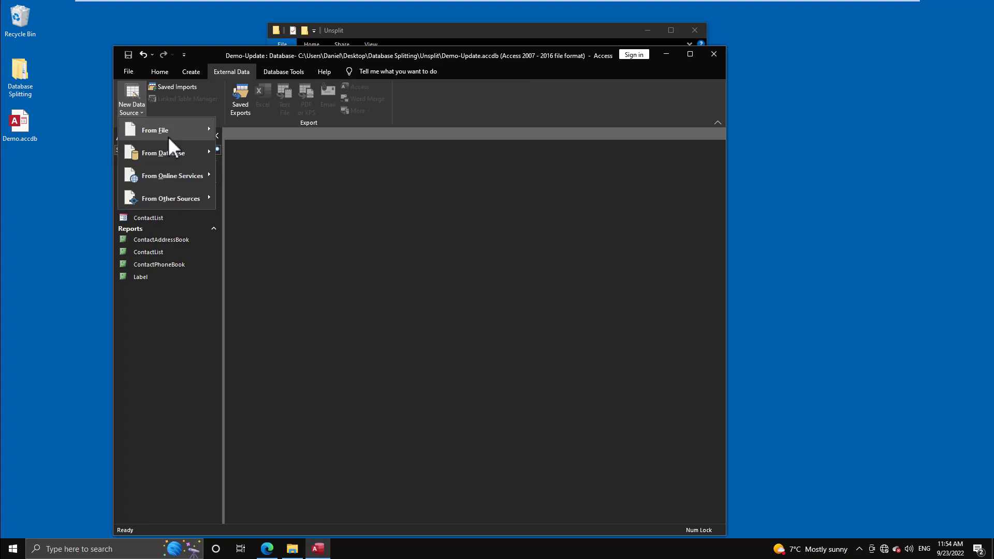
mouse_move(173, 154)
left_click(244, 156)
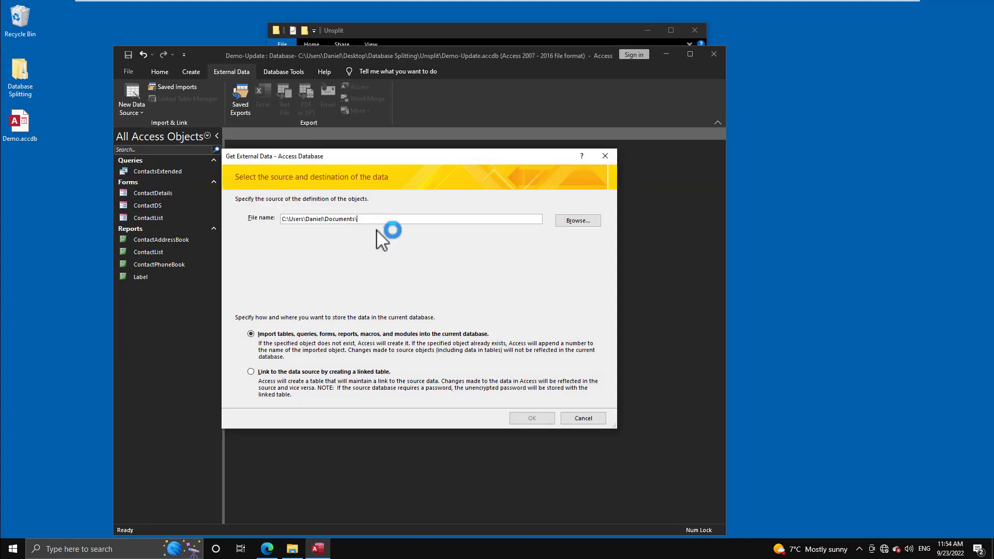
left_click(581, 221)
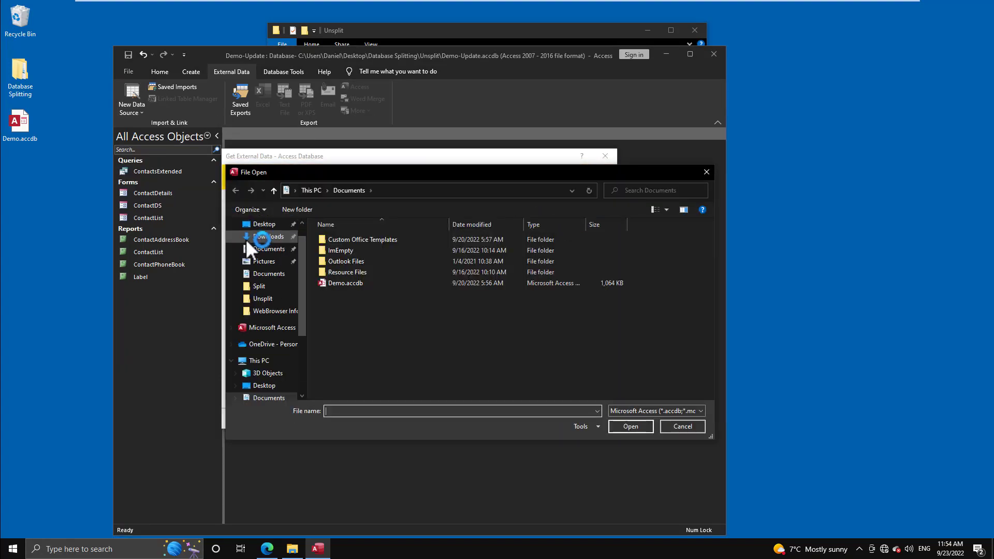
left_click(274, 244)
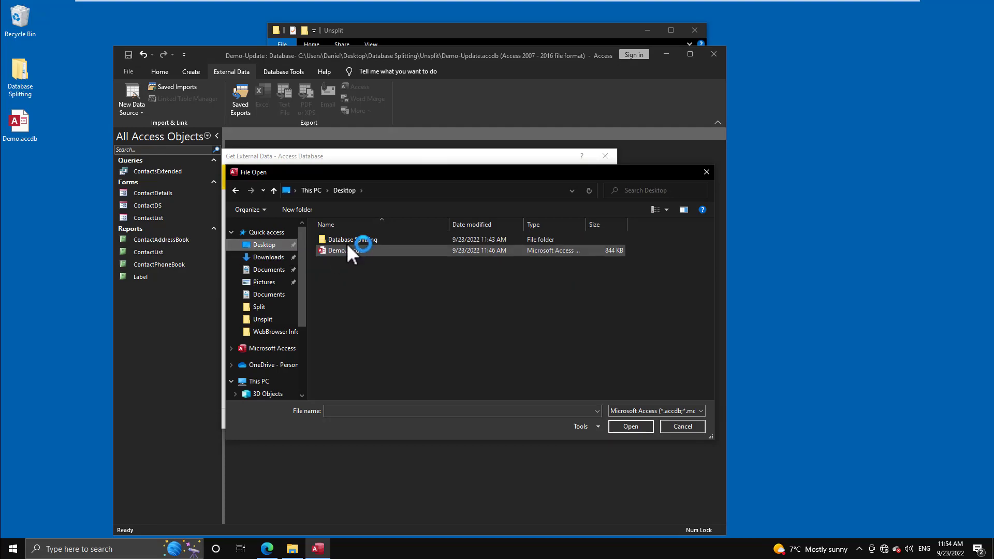
double_click(344, 238)
double_click(343, 251)
double_click(349, 239)
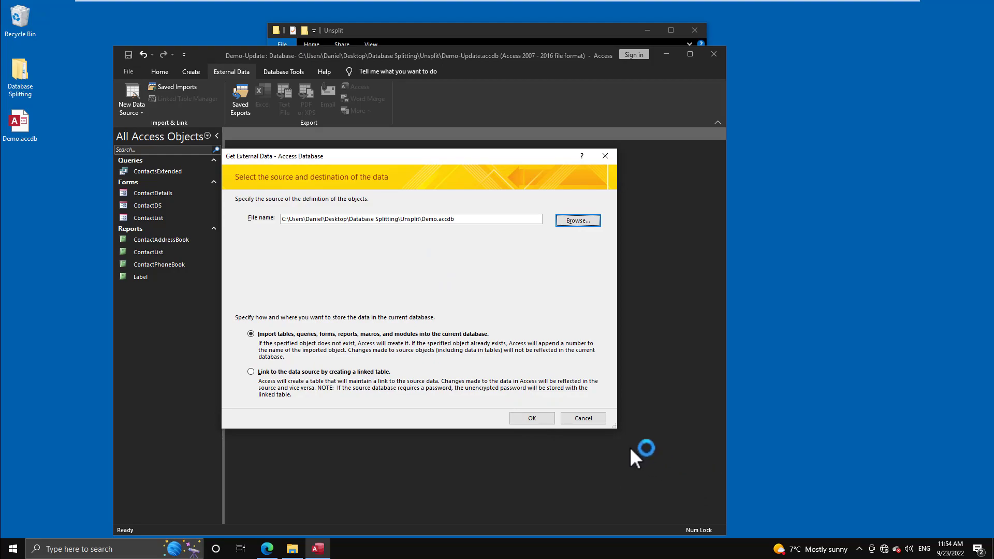
Step: Import the Contacts table into Demo-Update without saving the import steps, and close the database
left_click(543, 419)
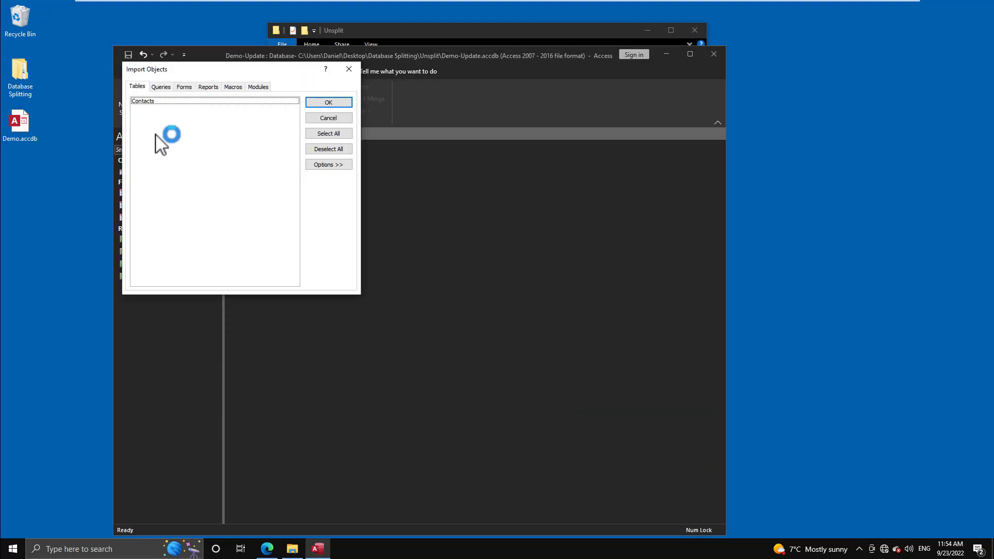
left_click(150, 101)
left_click(328, 103)
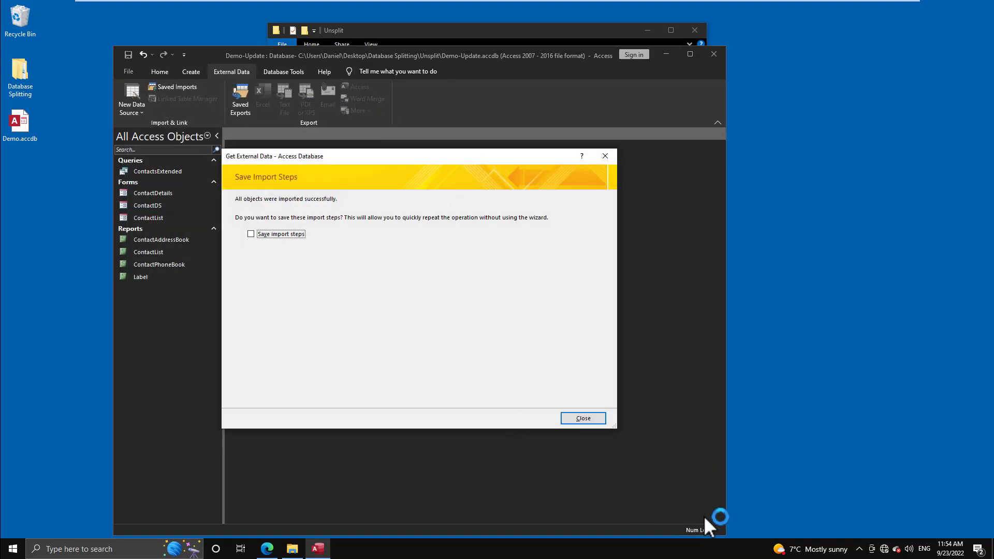
left_click(588, 417)
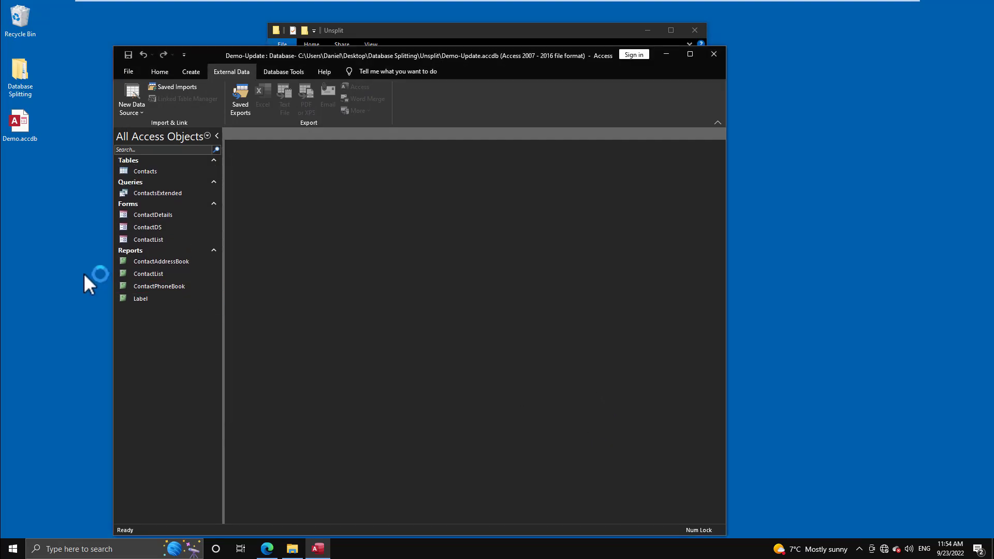
left_click(717, 55)
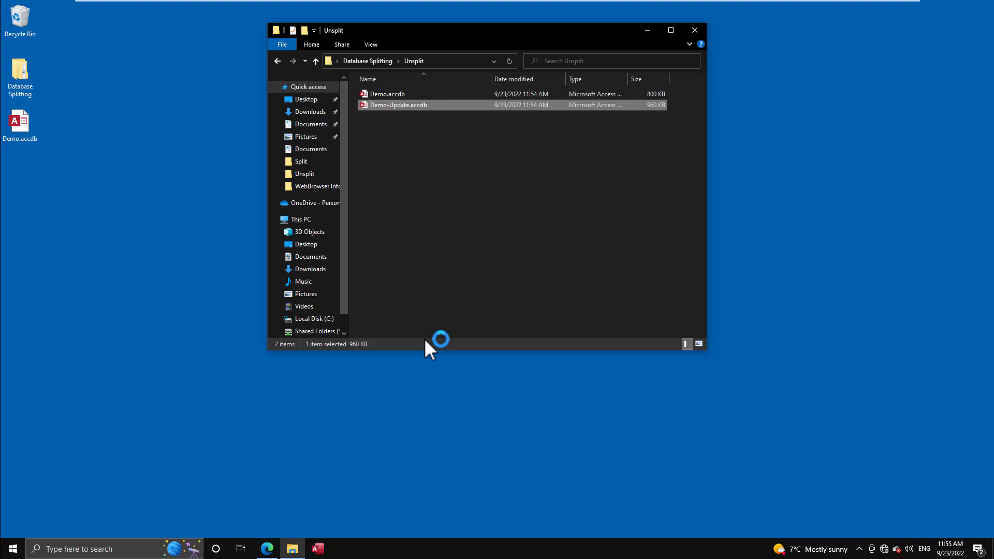
Step: Open the front-end Demo.accdb in the Database Splitting\Split folder and examine its linked Contacts table entry
left_click(277, 61)
double_click(369, 94)
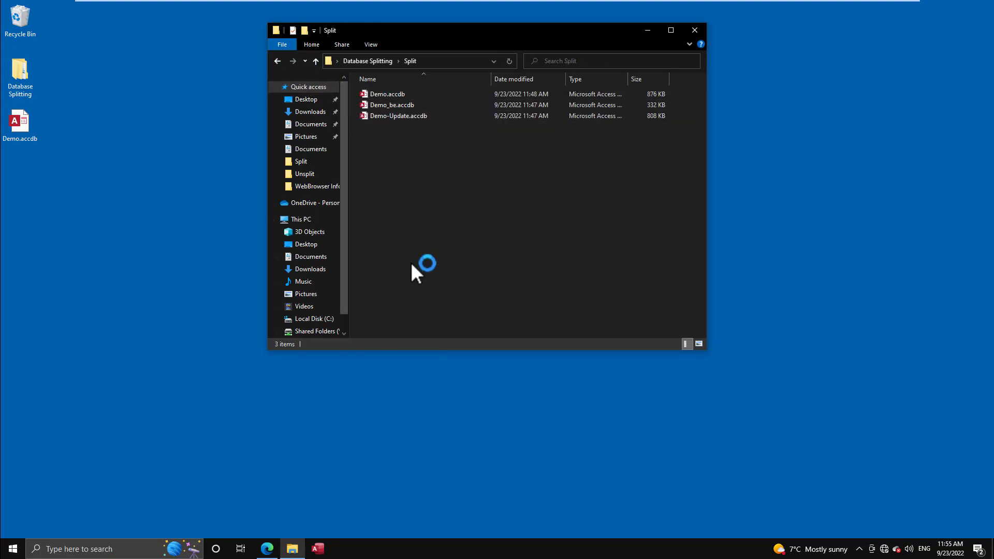
left_click(396, 96)
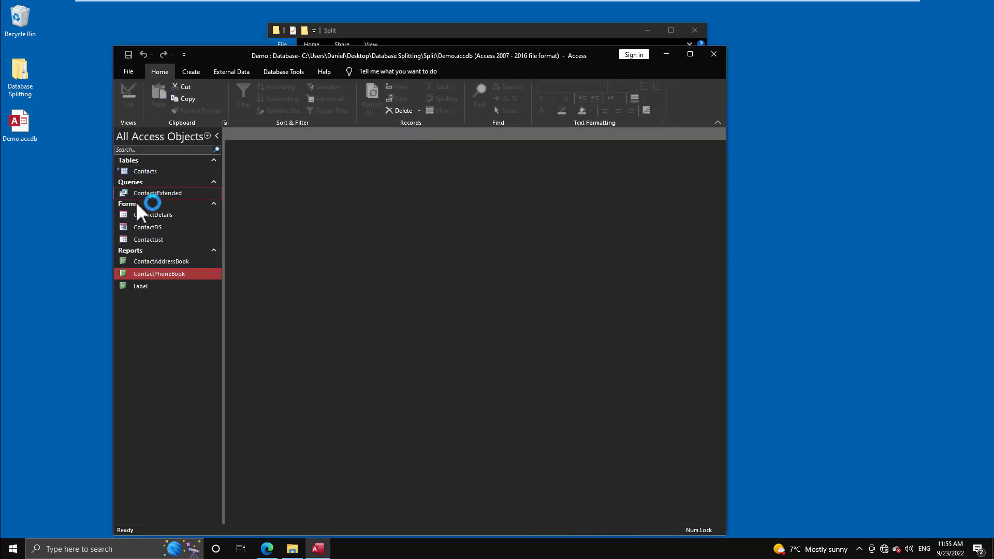
mouse_move(129, 170)
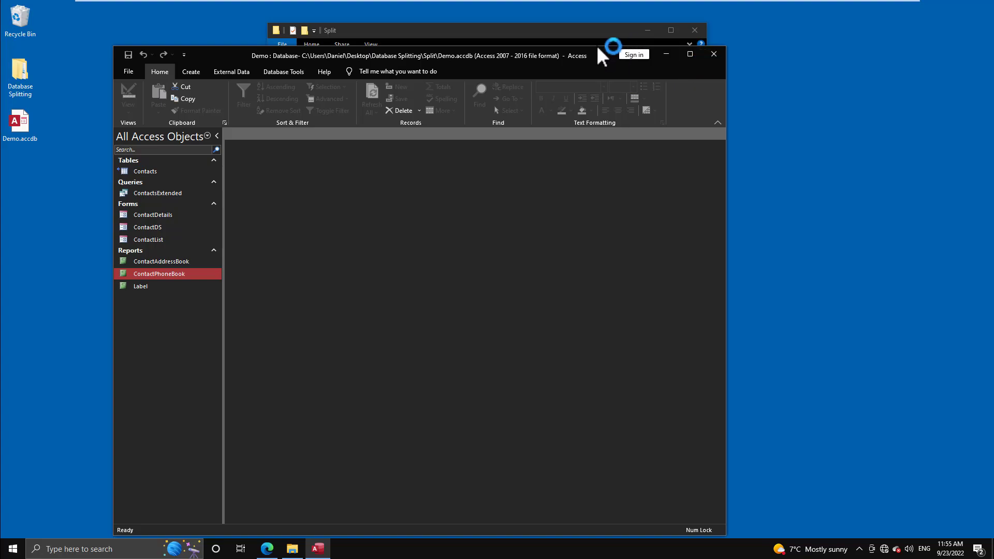
Step: Open the back-end Demo_be.accdb from the Split folder, review its tables, and close both open databases
left_click(585, 36)
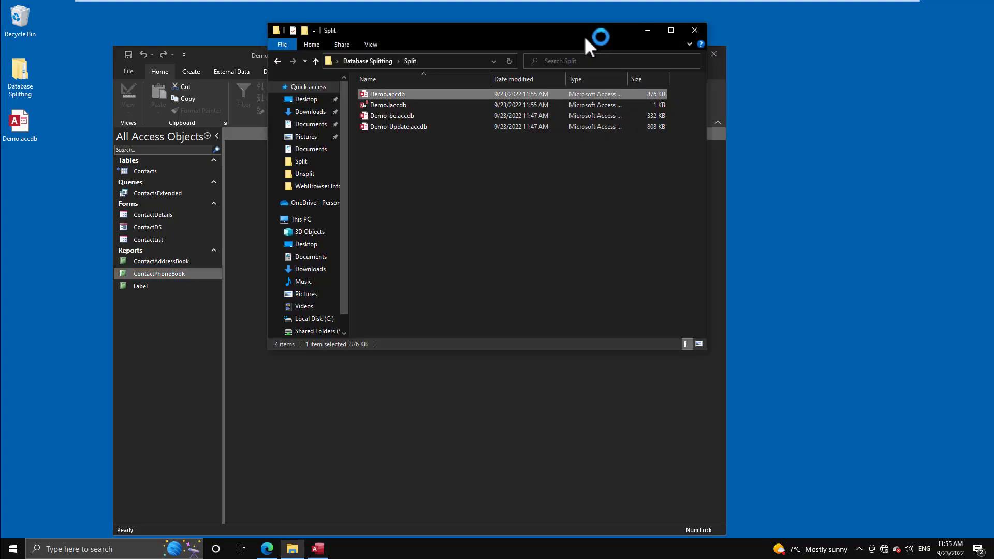
double_click(394, 116)
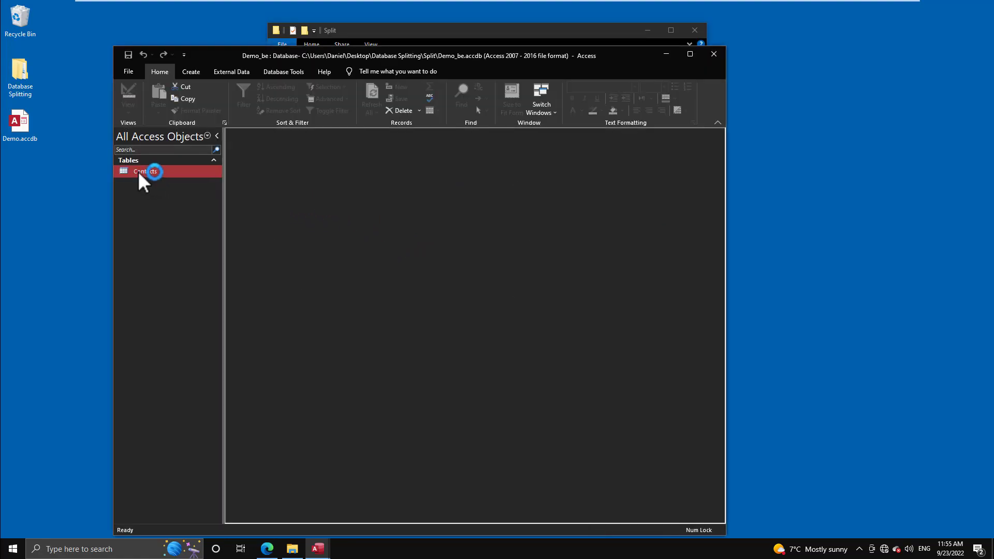
left_click(713, 54)
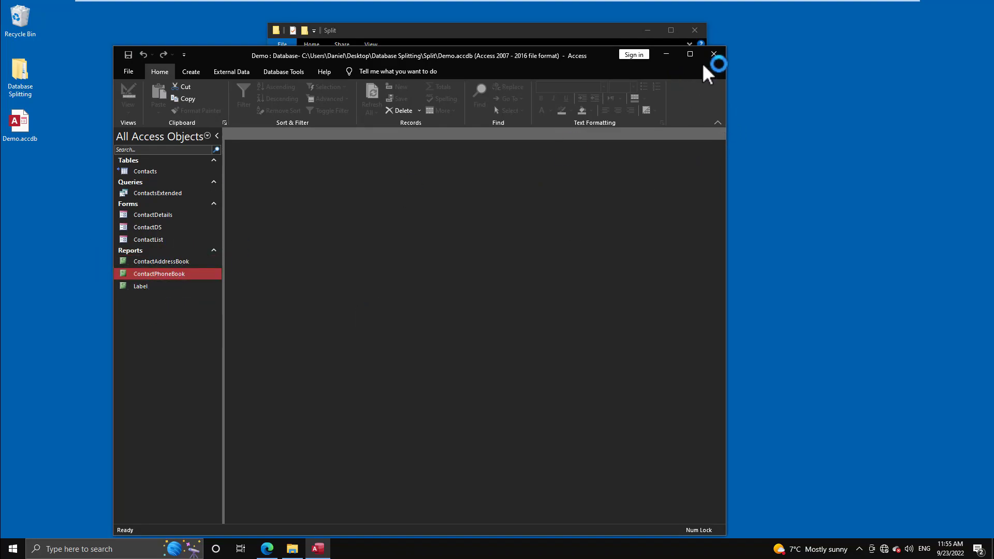
left_click(713, 54)
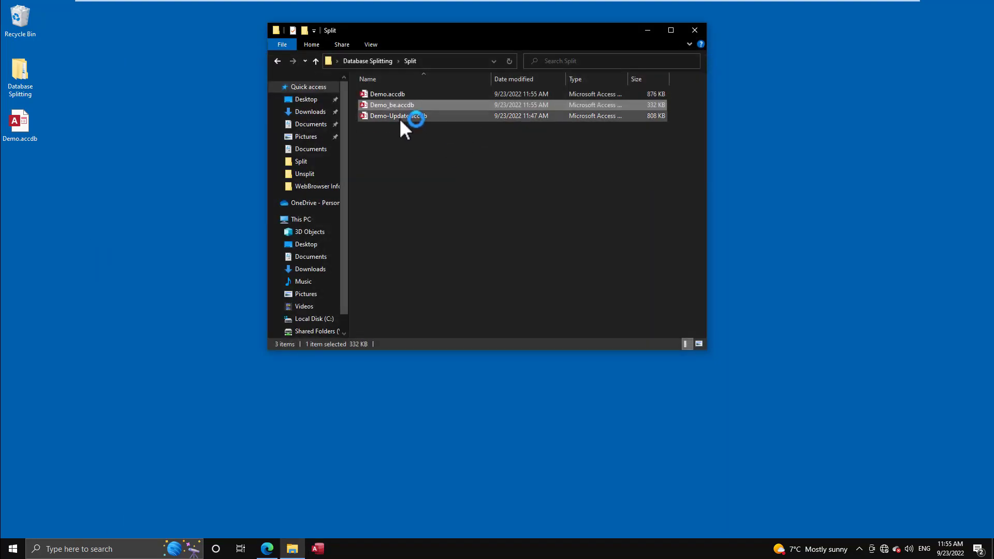
Step: Open Demo-Update.accdb in the Split folder and remove its link to the Contacts table
left_click(399, 118)
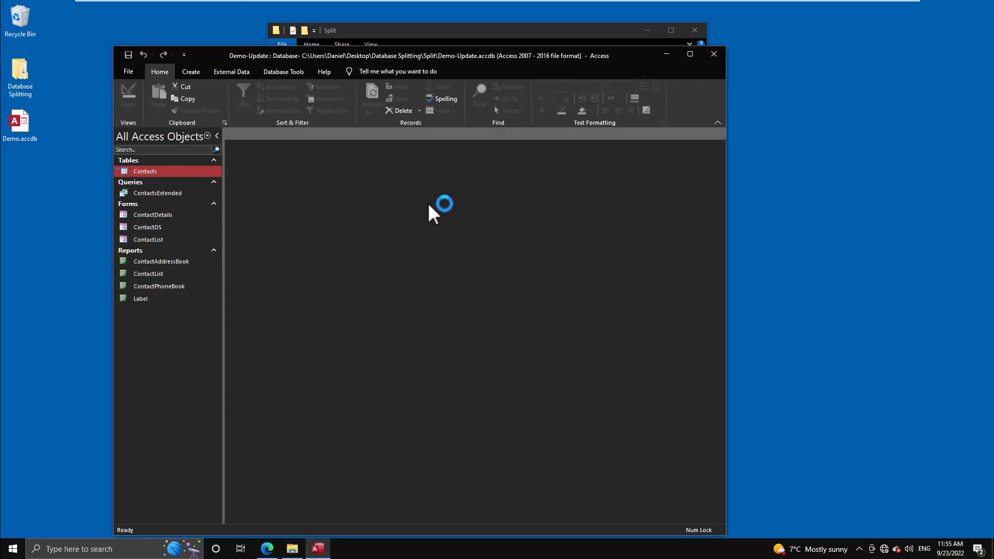
left_click(147, 274)
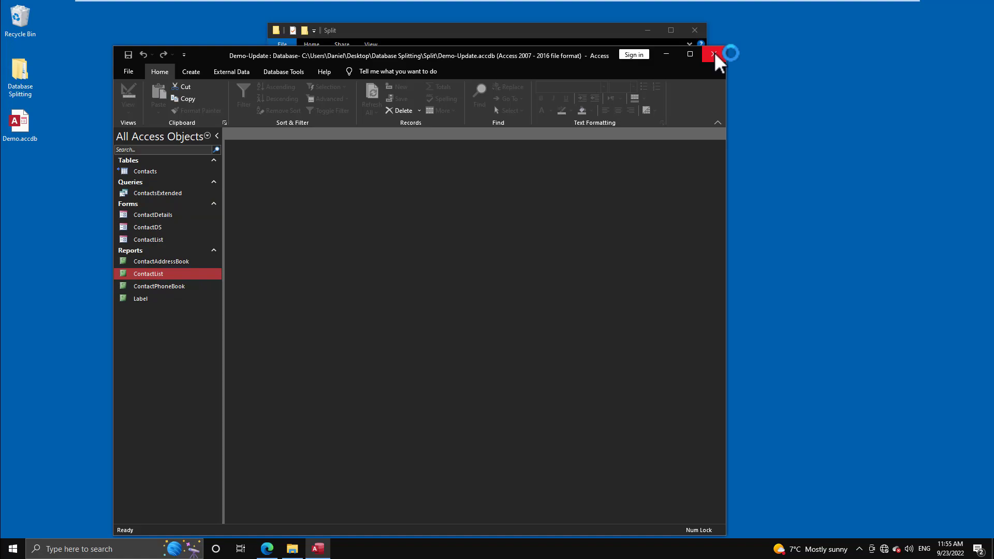
left_click(171, 170)
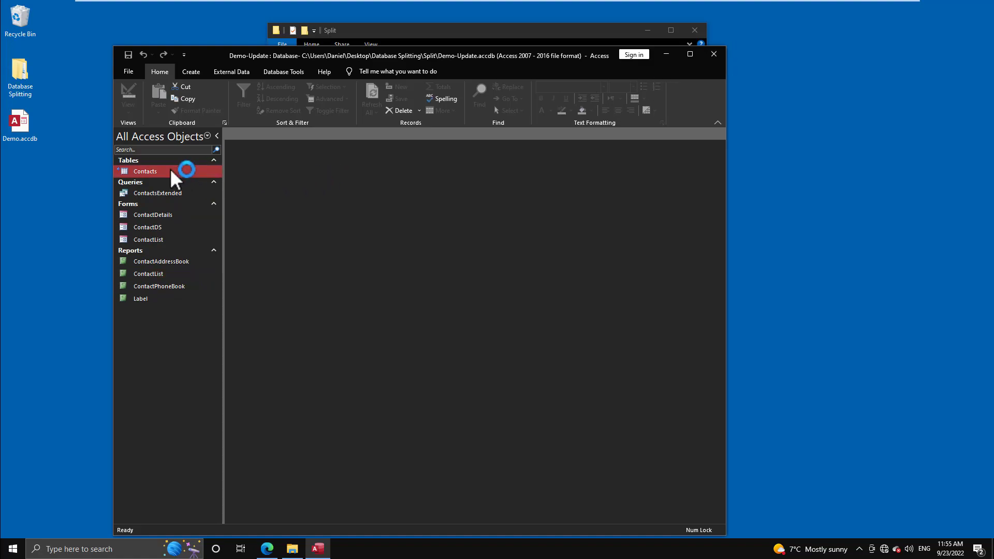
key("Delete")
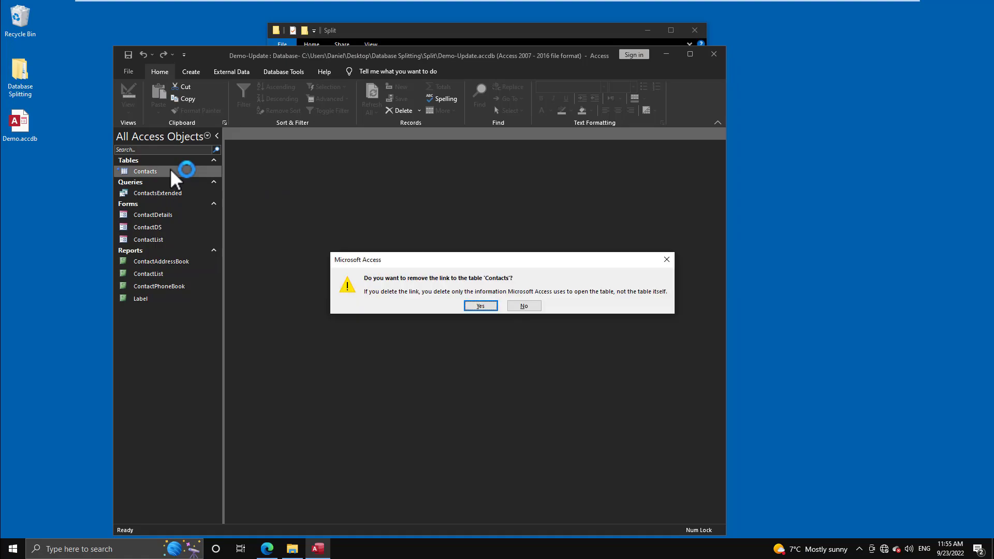
key("Return")
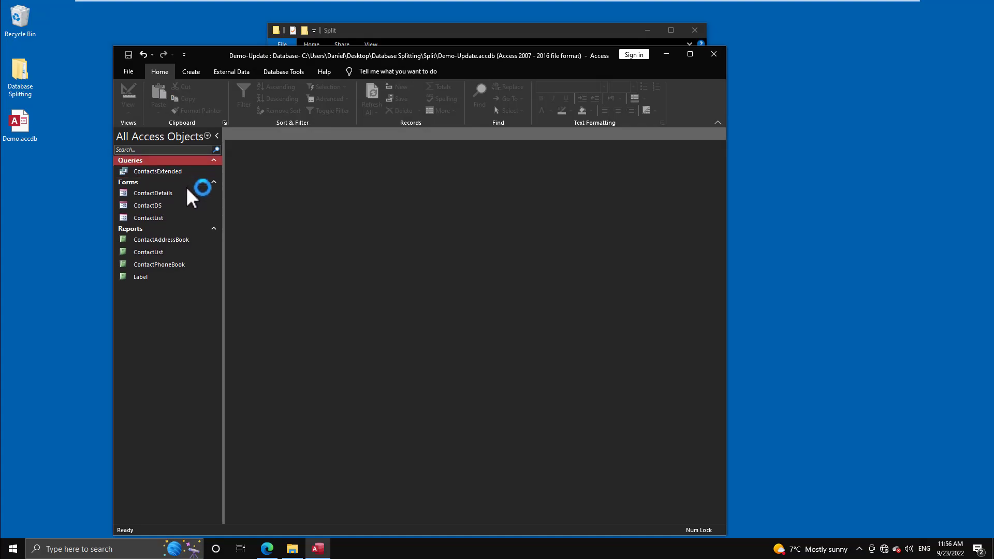
Step: Start a link to an Access database, choosing Demo_be.accdb in the desktop's Database Splitting\Split folder as the source
left_click(229, 71)
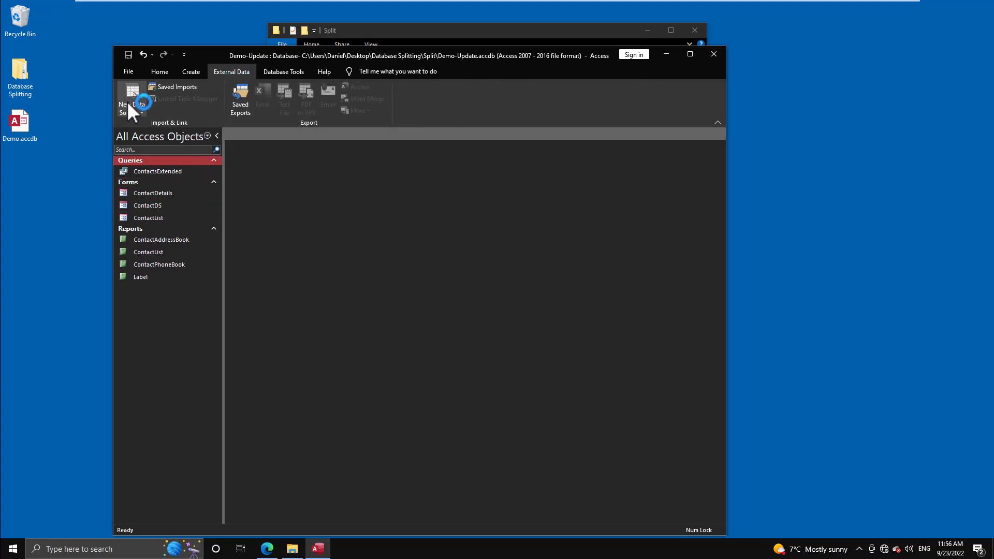
left_click(129, 107)
mouse_move(207, 155)
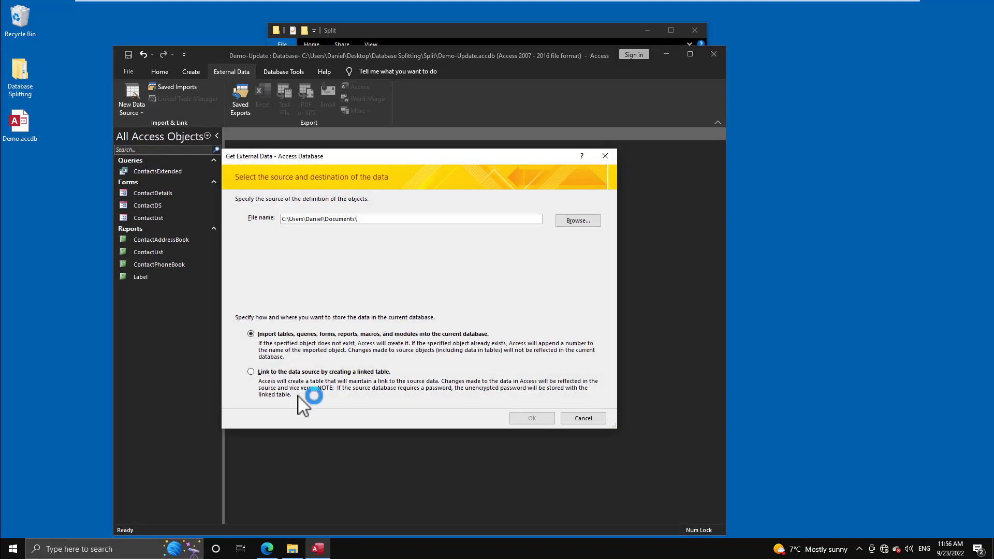
left_click(278, 371)
left_click(571, 221)
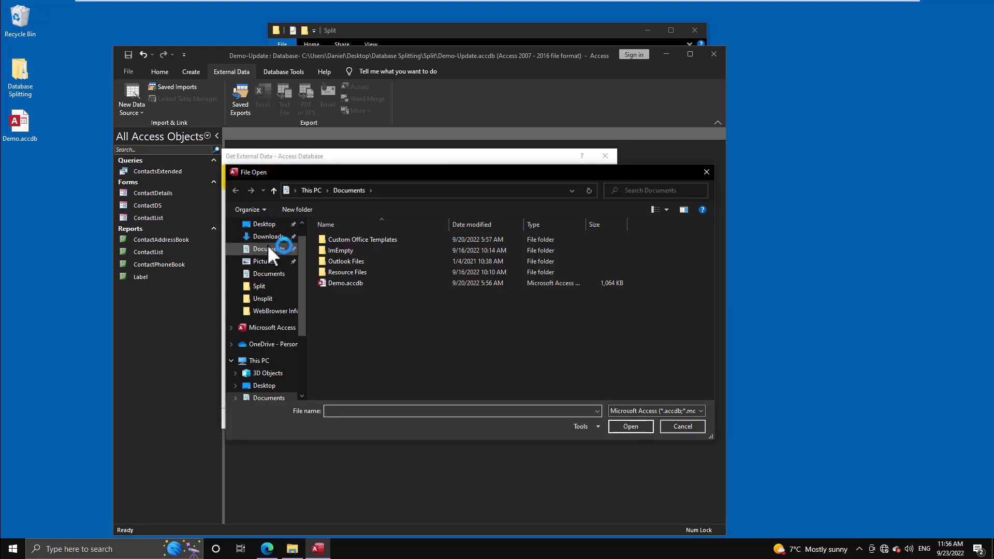
left_click(264, 245)
double_click(343, 241)
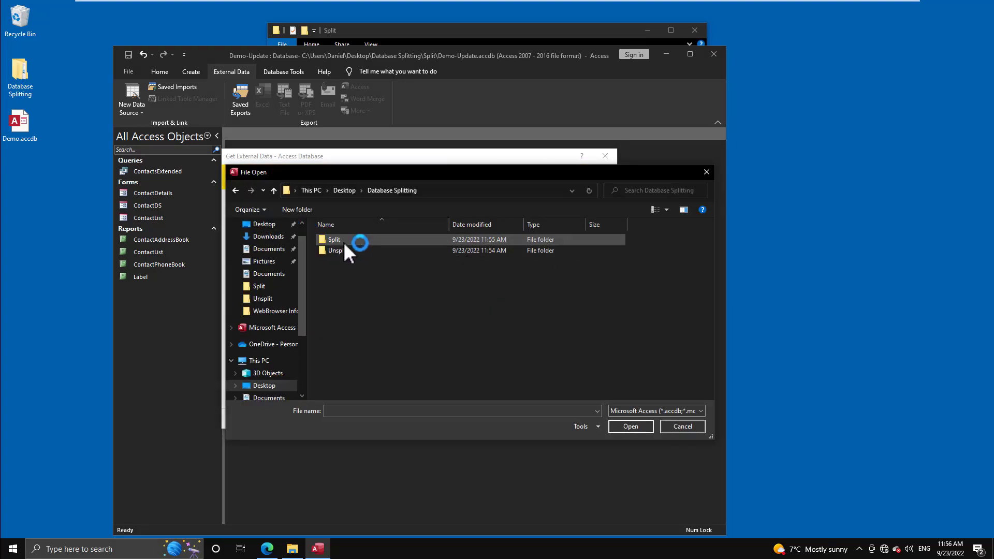
double_click(332, 238)
left_click(344, 251)
double_click(343, 250)
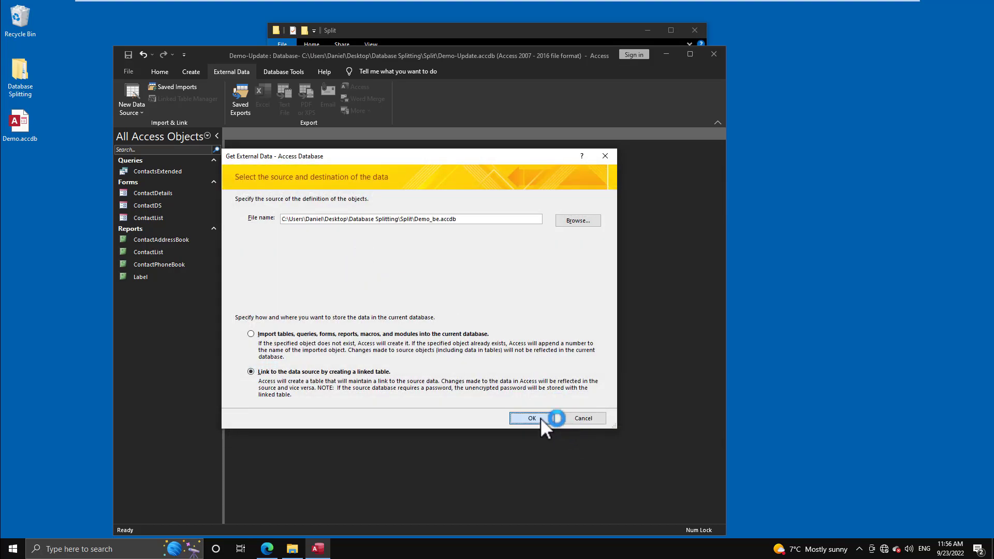
Step: Link the Contacts table from Demo_be.accdb into Demo-Update, and close the database and the Split folder window
left_click(540, 418)
left_click(163, 102)
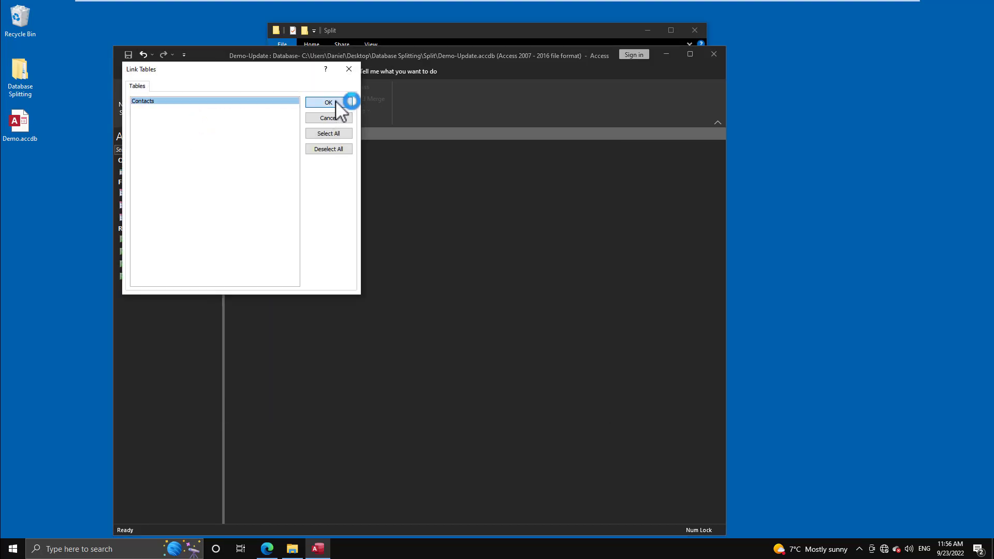
left_click(337, 104)
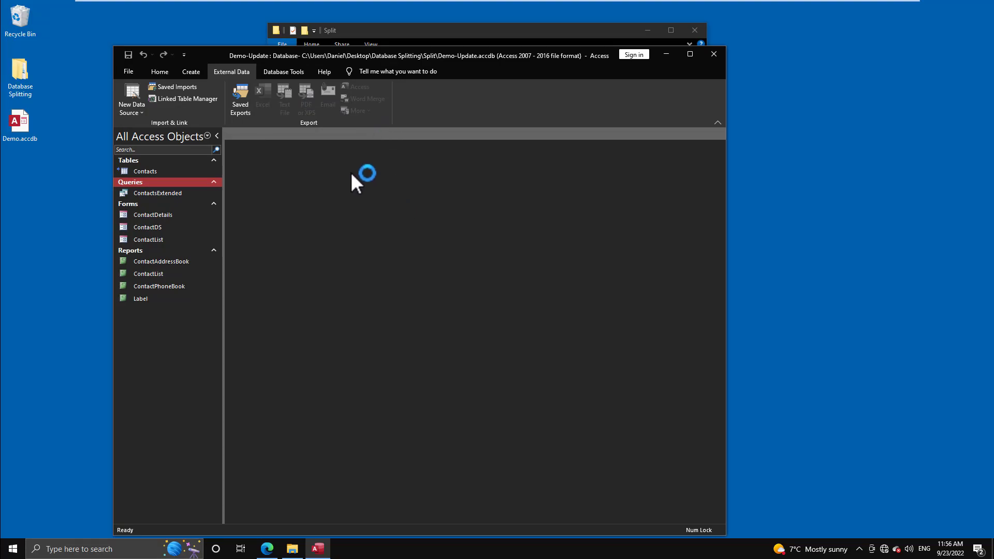
left_click(712, 62)
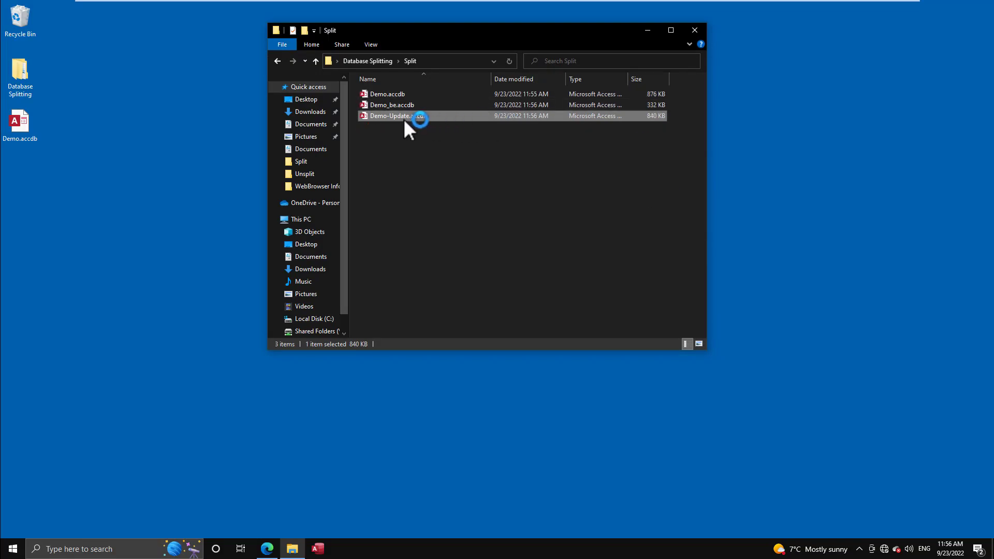
left_click(440, 165)
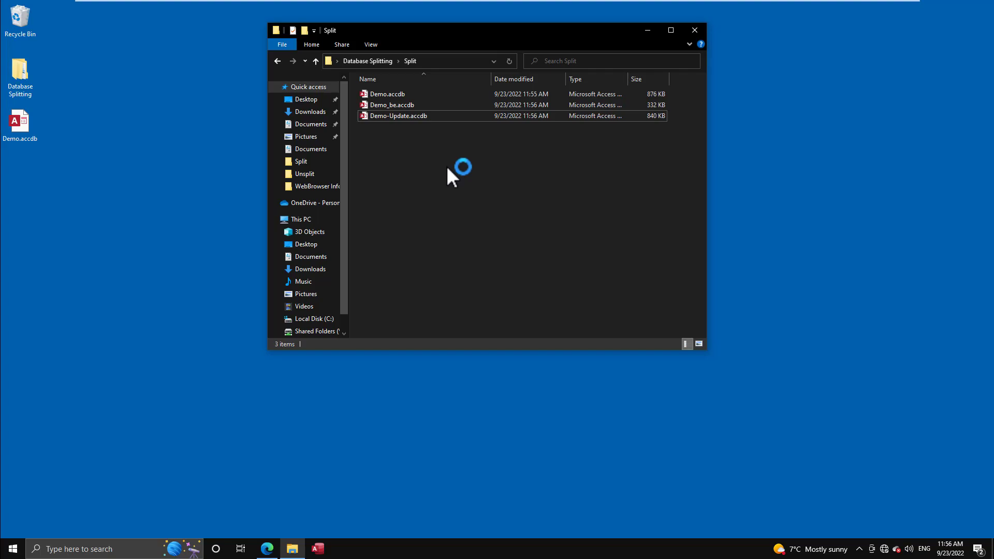
left_click(694, 30)
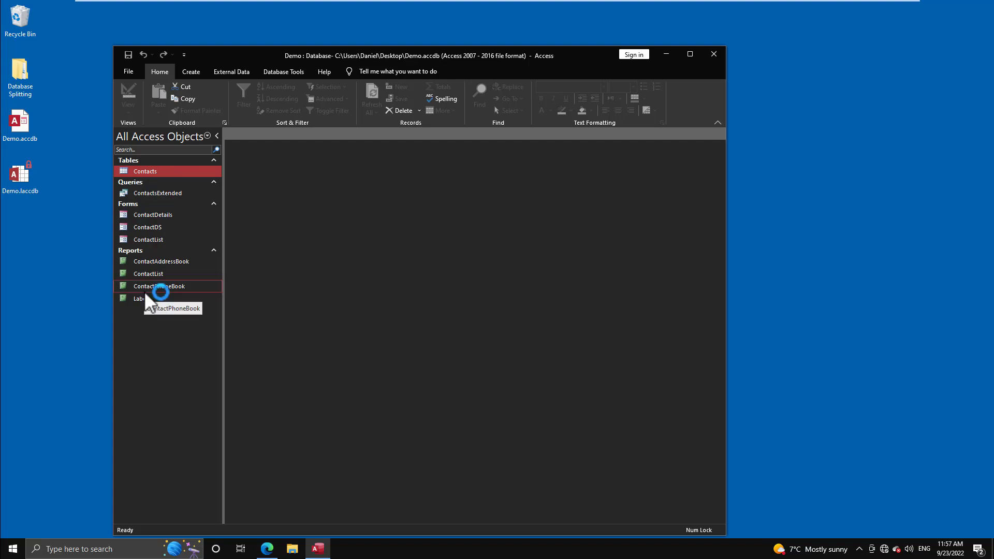
Step: Split the desktop's Demo.accdb with the Database Splitter, saving the back end as Demo_be.accdb on the desktop
left_click(283, 73)
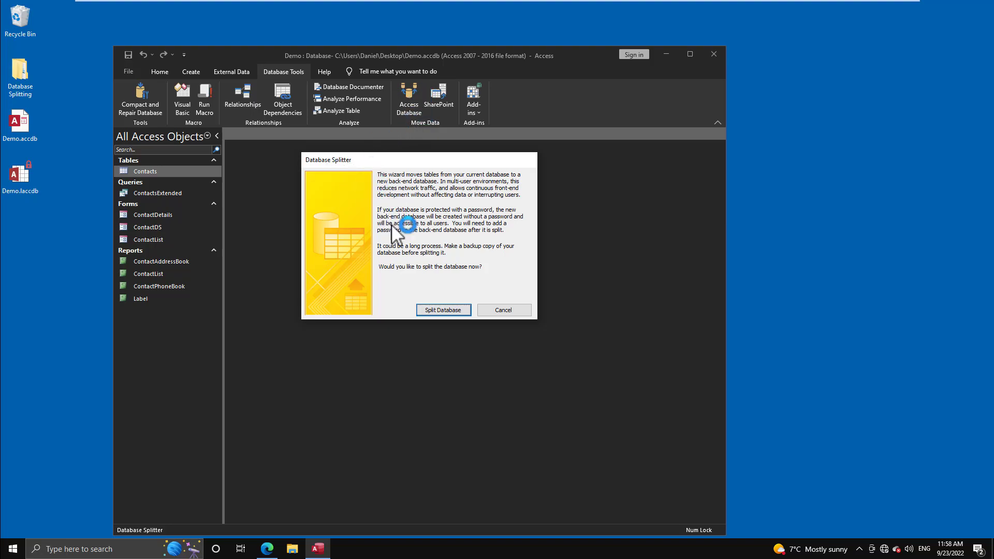
left_click(443, 310)
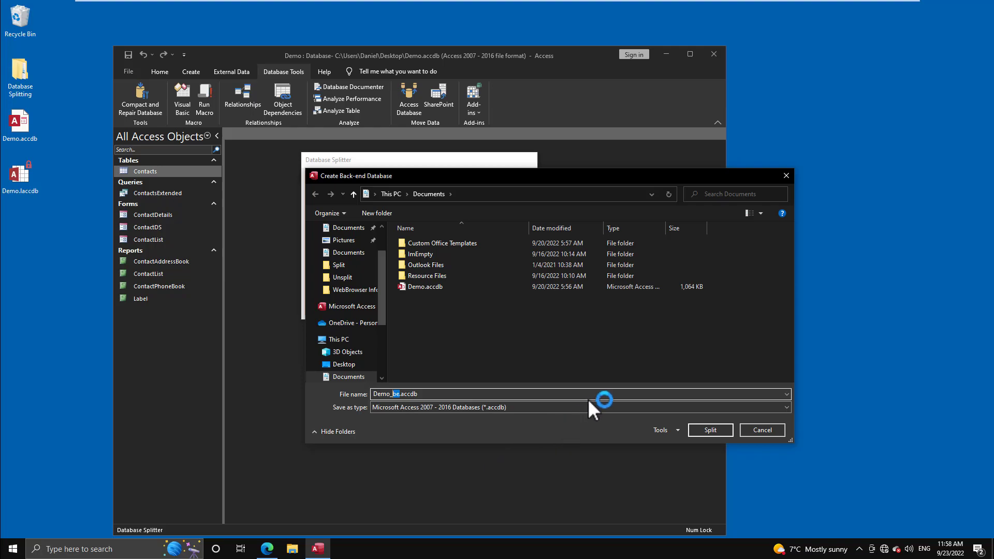
left_click(717, 432)
scroll(337, 289, "up", 2)
left_click(344, 249)
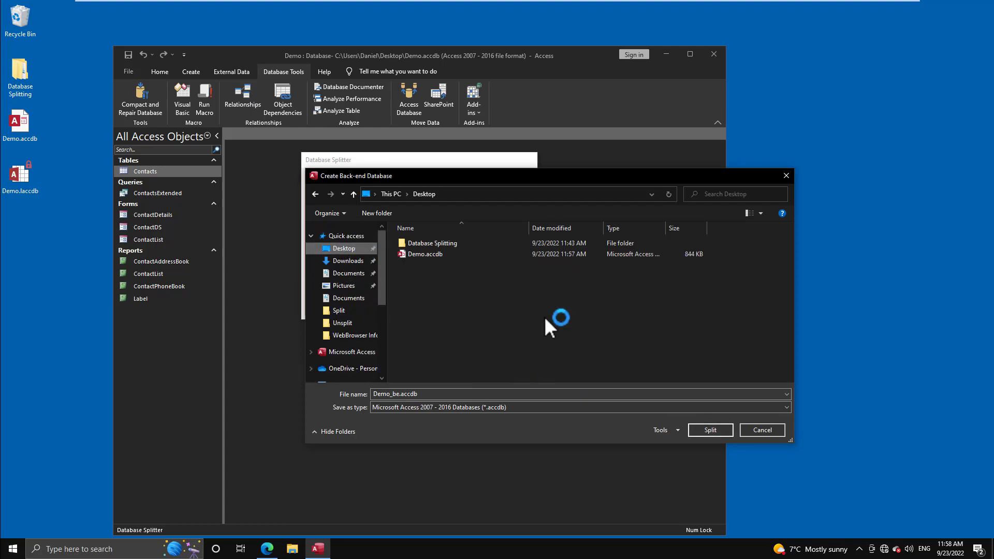
left_click(704, 428)
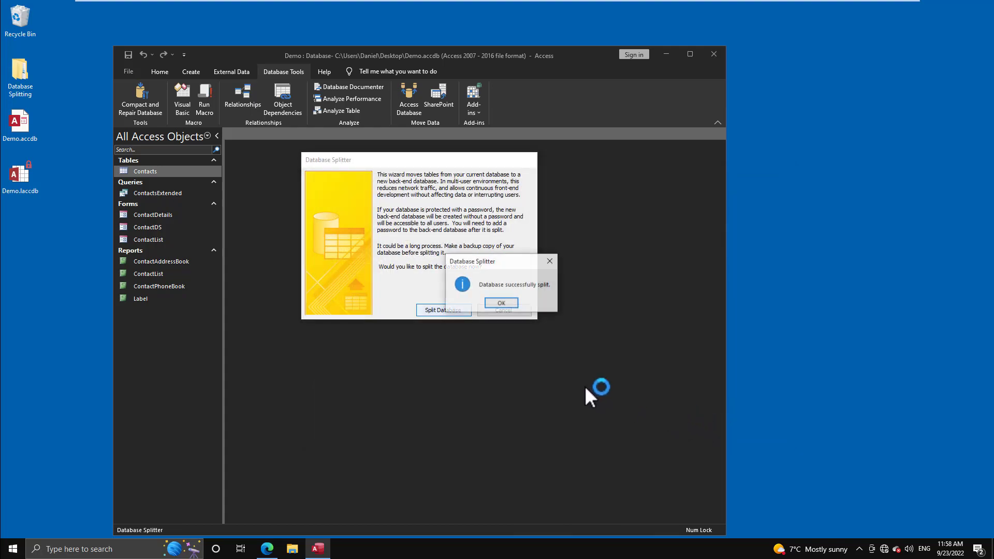
left_click(501, 304)
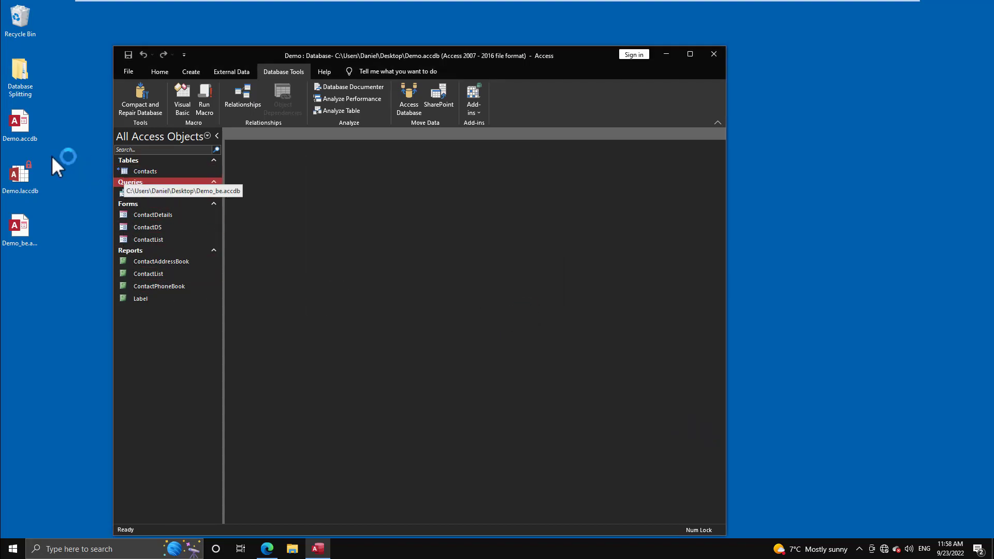
Step: Open the desktop's Demo_be.accdb, compare its tables with the front end's objects, and close both databases
double_click(18, 227)
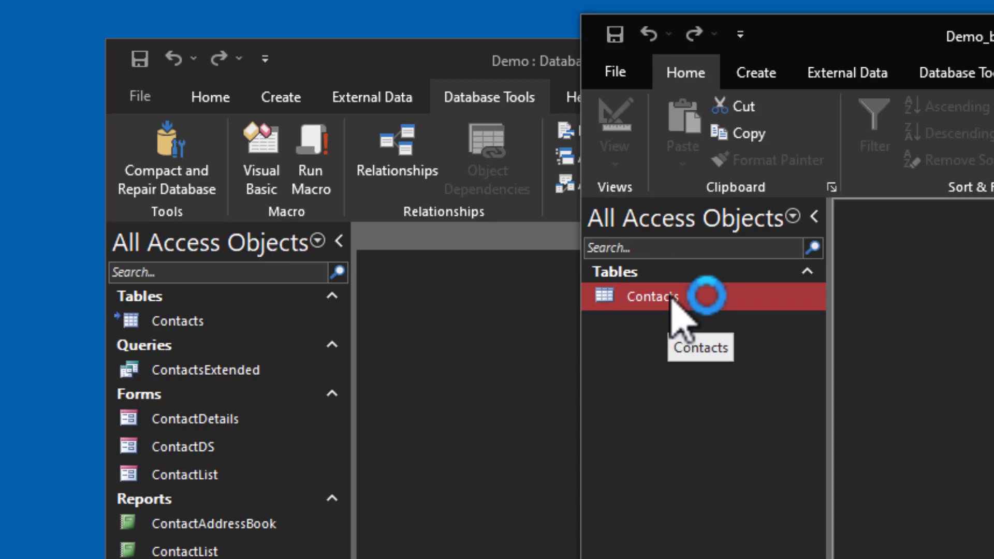
left_click(441, 52)
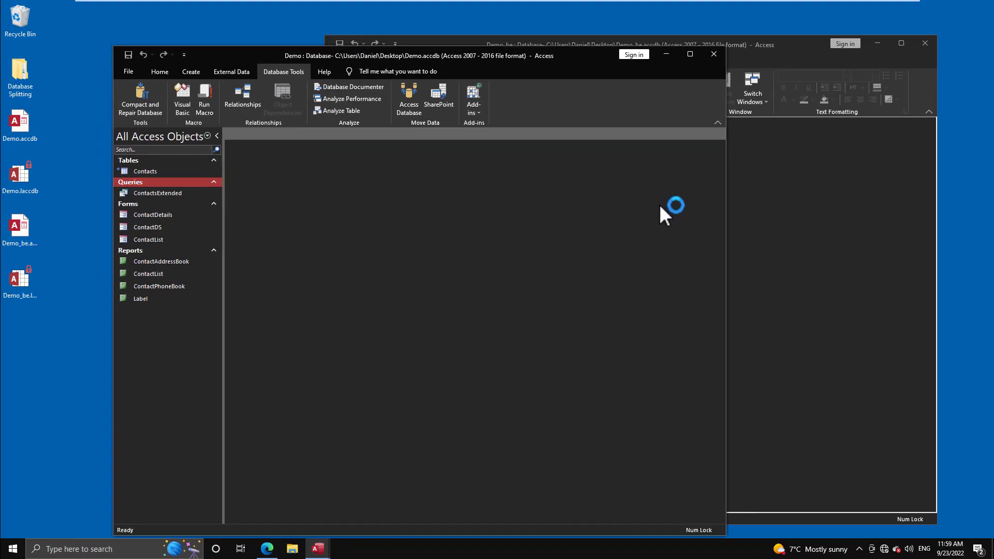
left_click(713, 54)
left_click(923, 43)
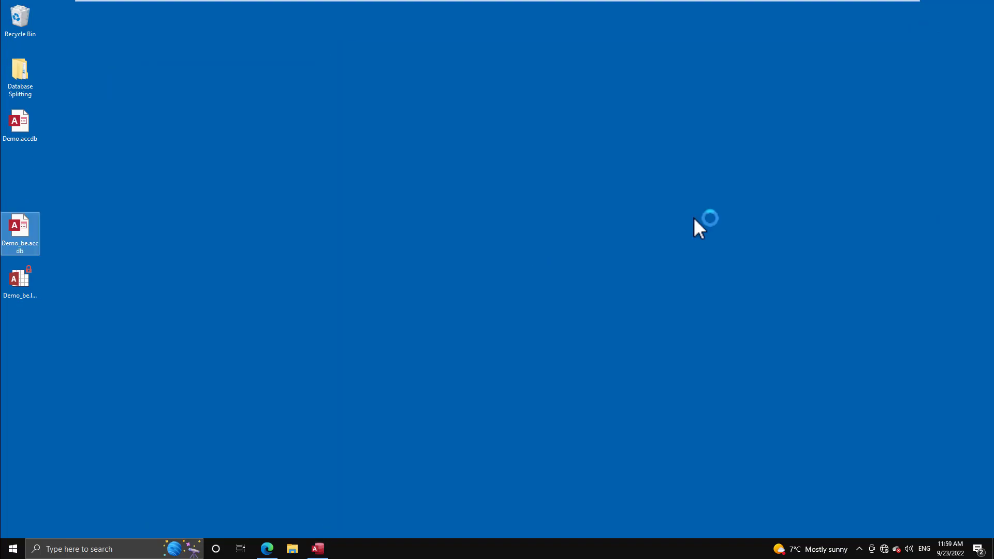
Step: Move the Demo_be.accdb icon below Demo.accdb, try to encrypt the normally opened back end with a password, and close it
left_click_drag(17, 229, 16, 162)
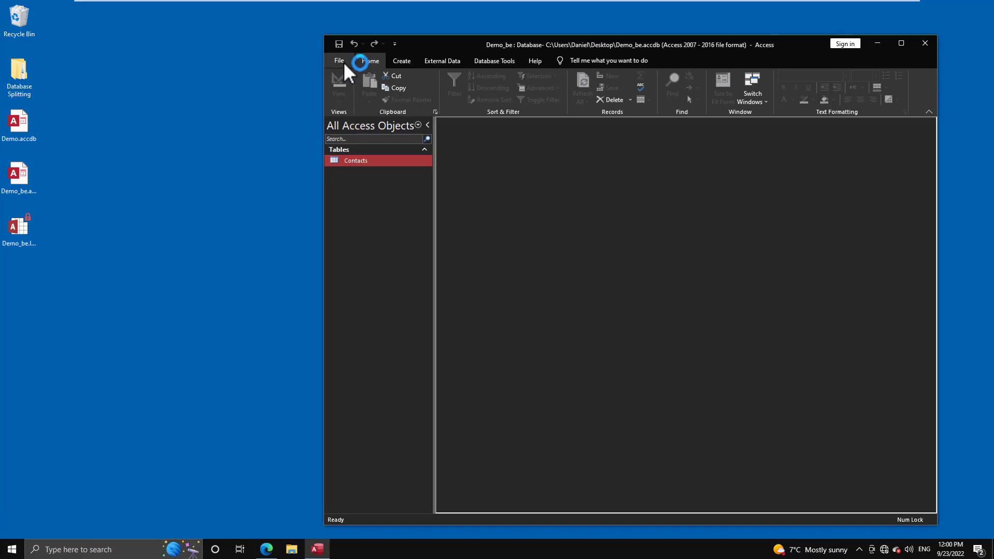
left_click(79, 68)
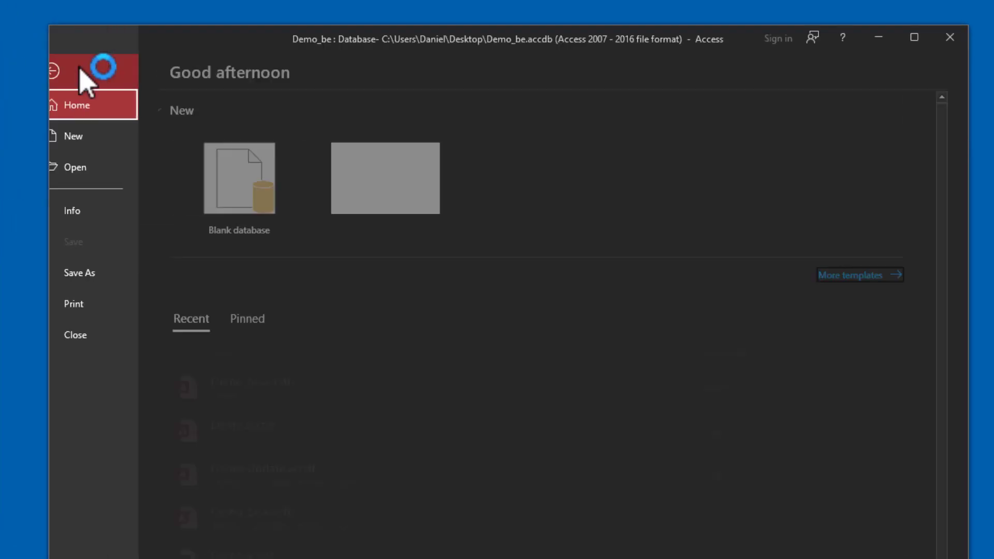
left_click(111, 212)
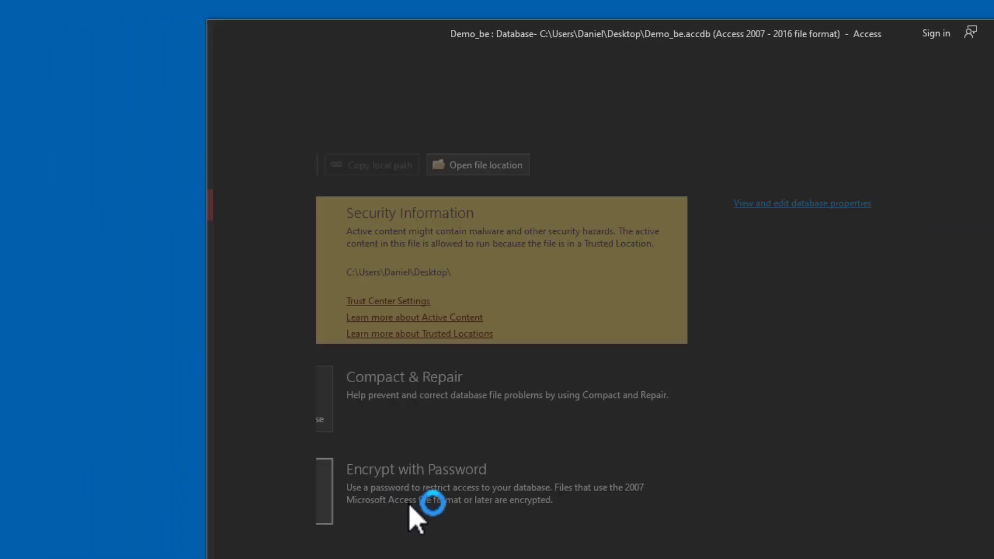
left_click(279, 518)
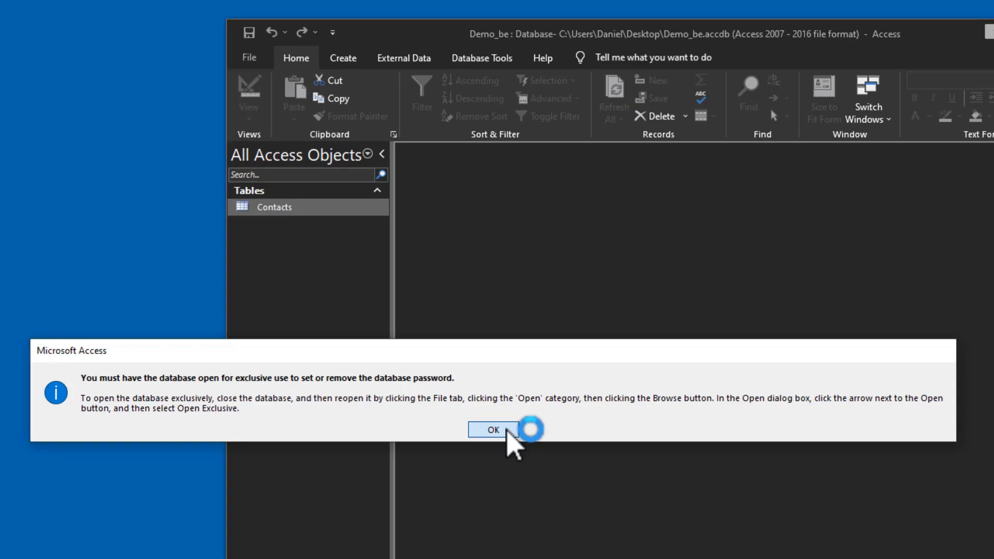
left_click(506, 432)
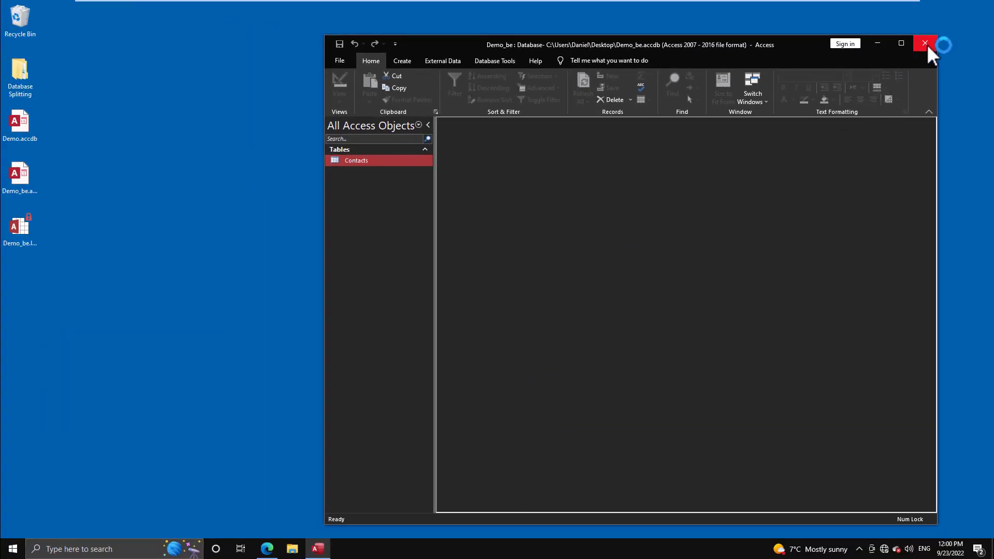
left_click(925, 43)
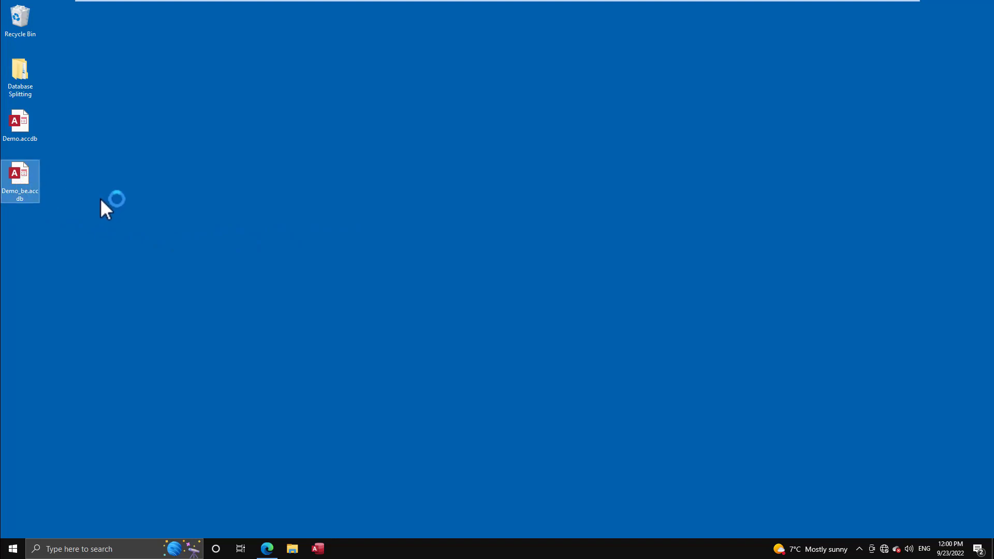
right_click(11, 170)
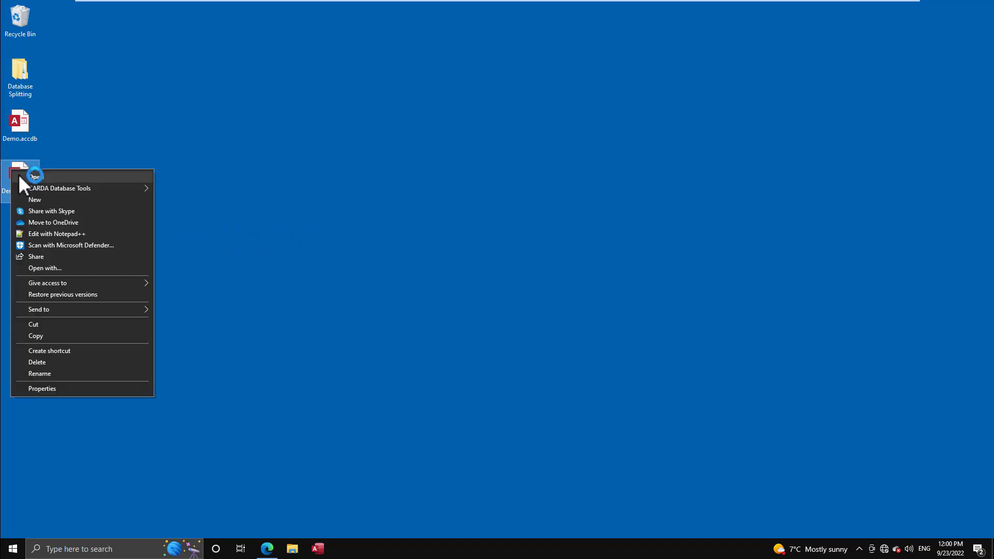
mouse_move(58, 188)
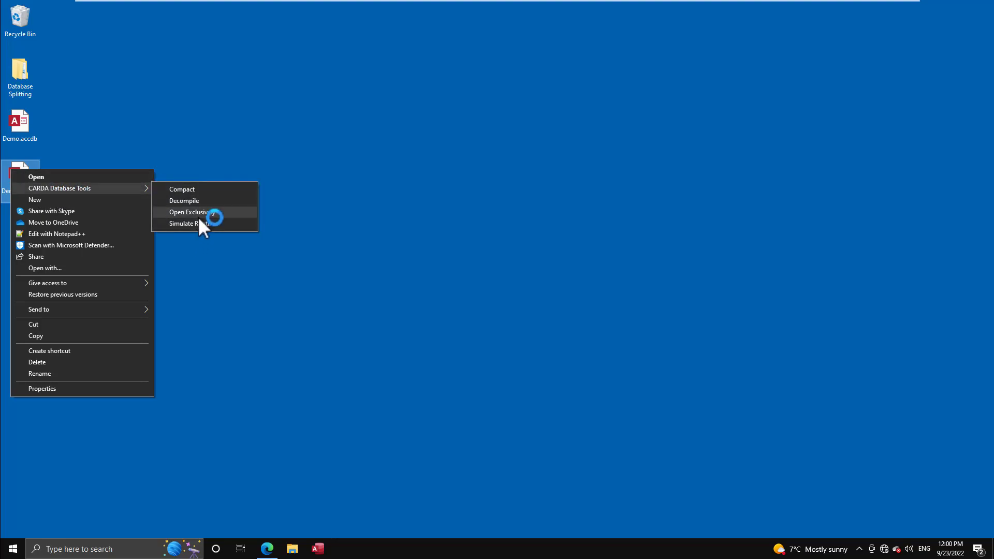
left_click(242, 158)
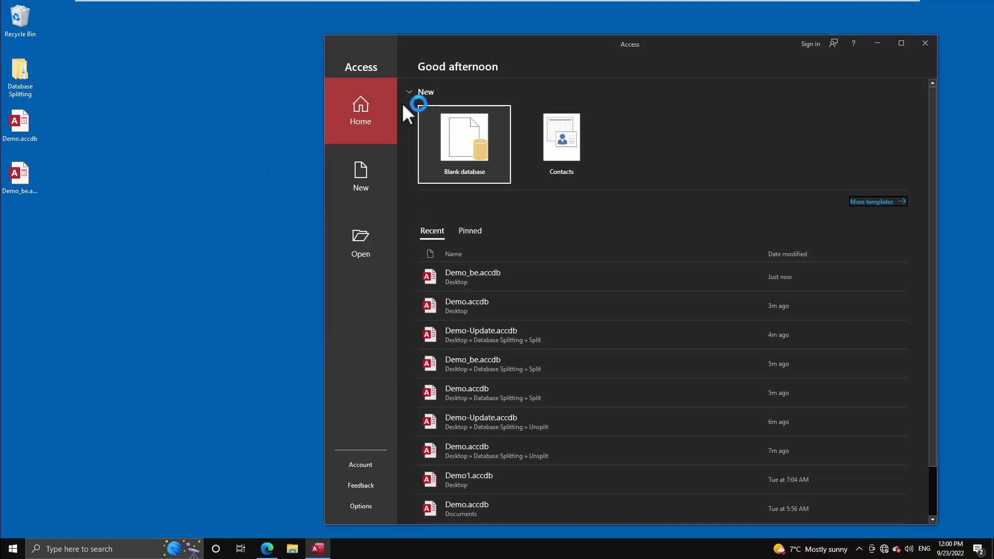
Step: Open Demo_be.accdb from the Desktop folder in exclusive mode
left_click(353, 243)
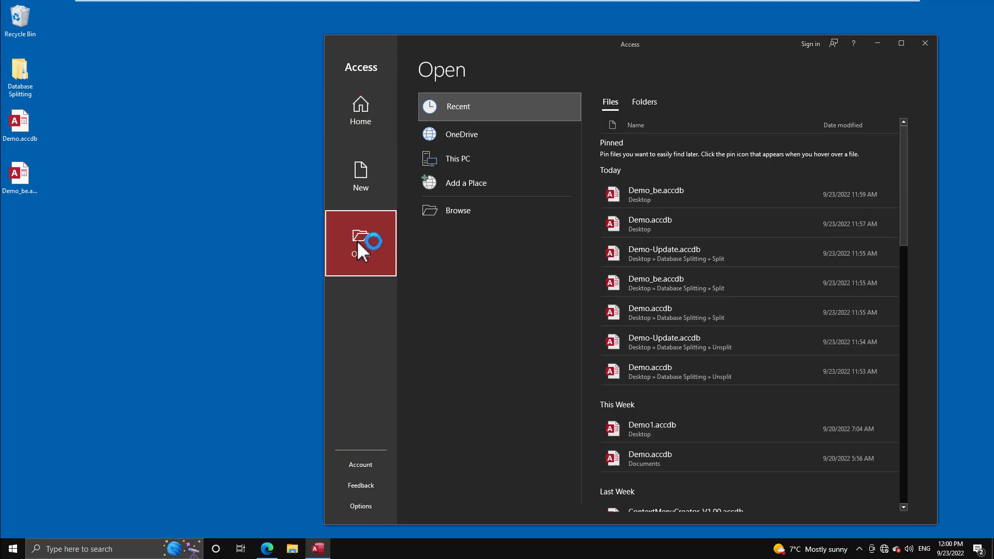
left_click(467, 210)
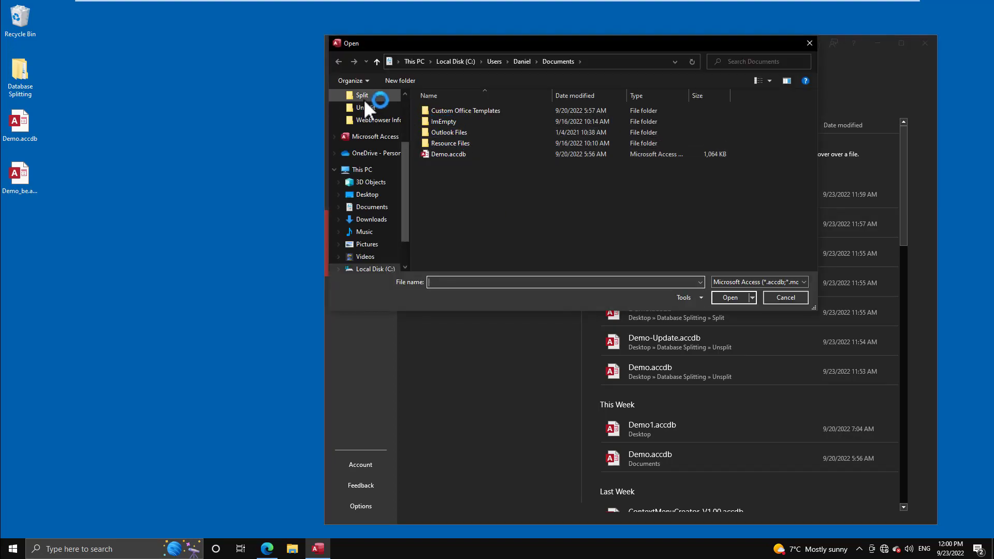
scroll(367, 114, "up", 3)
left_click(369, 115)
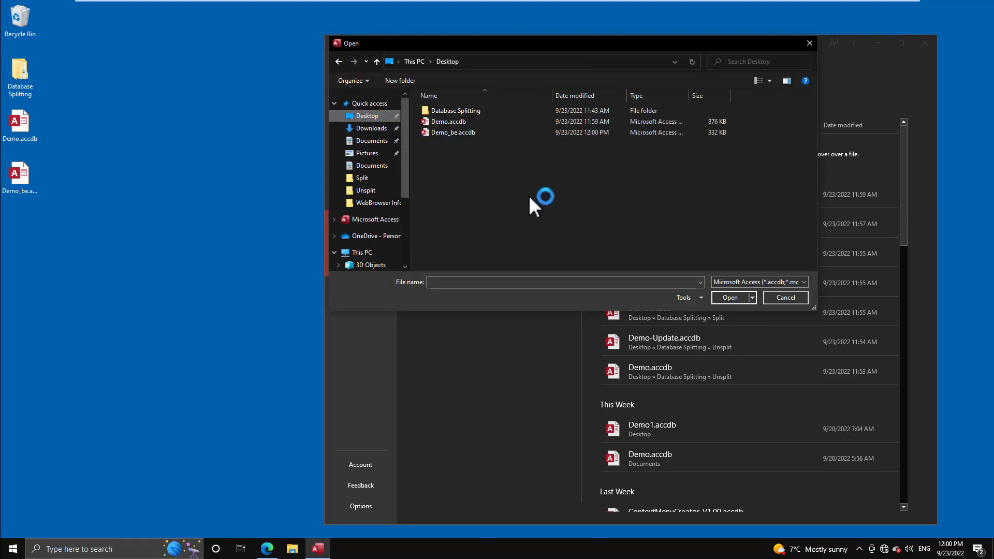
left_click(447, 132)
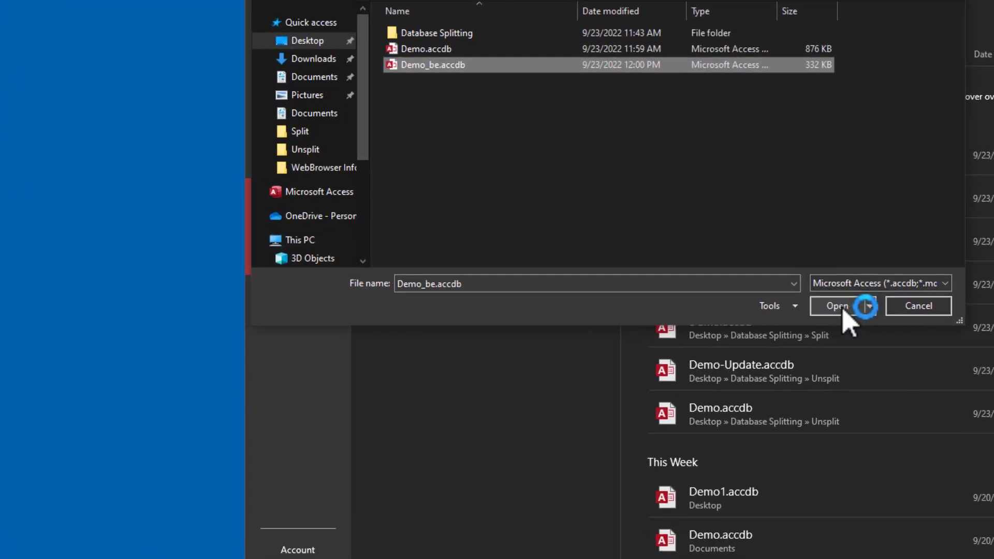
left_click(870, 307)
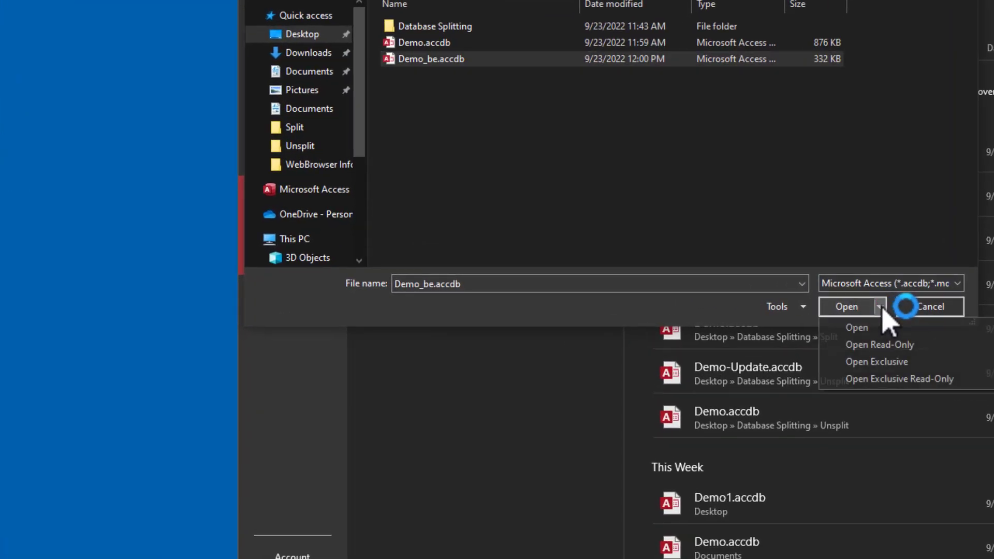
left_click(879, 361)
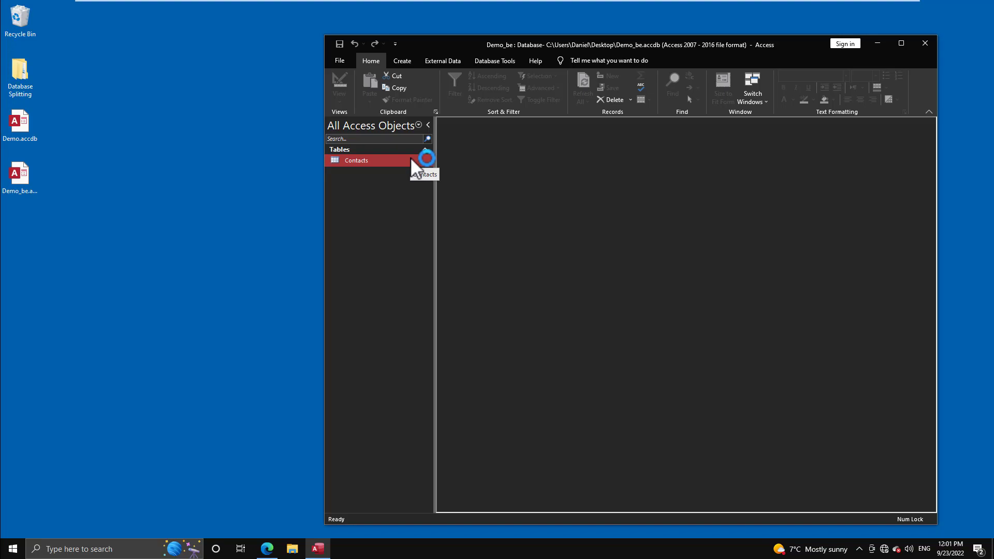
Step: Encrypt Demo_be.accdb with a database password, entering and verifying the password, accept the row-level locking notice, and close the database
left_click(339, 60)
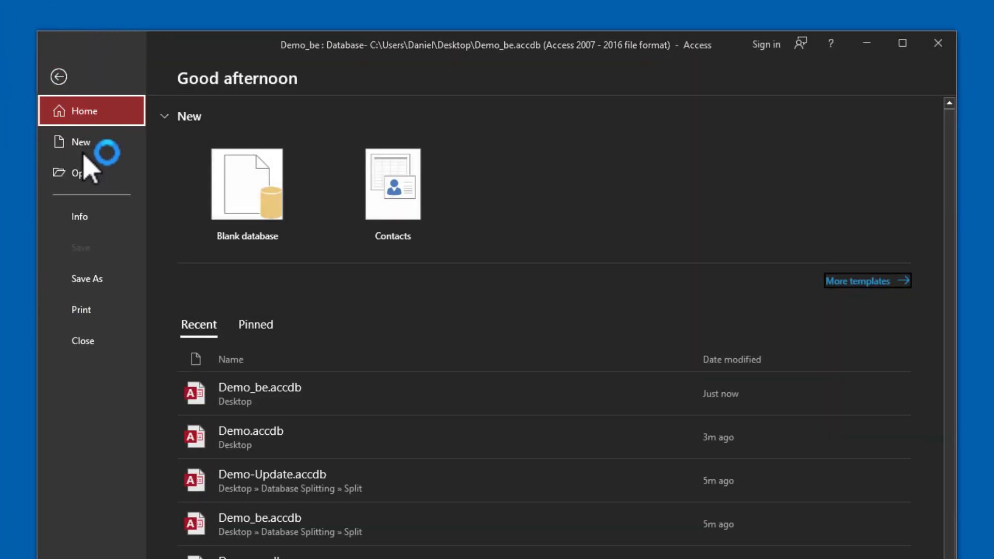
left_click(83, 216)
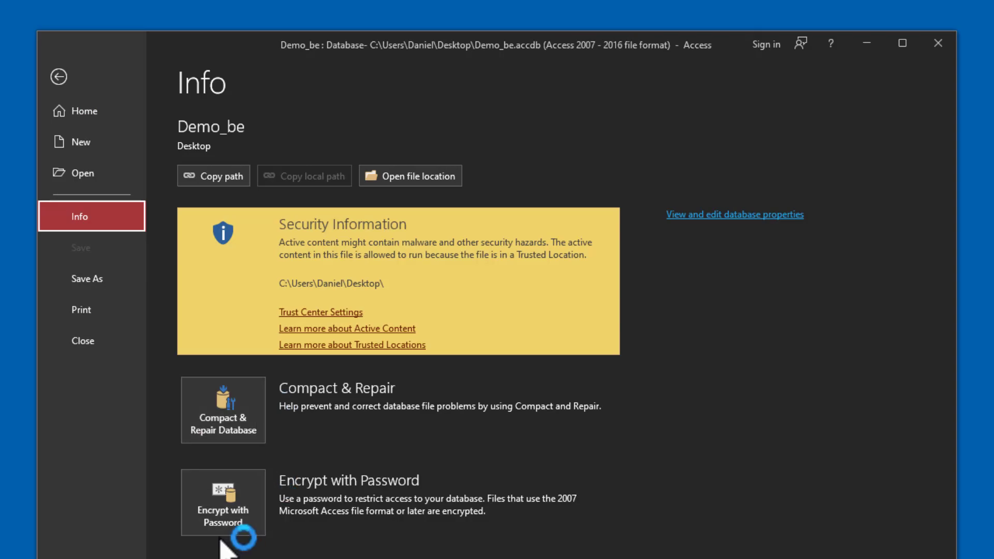
left_click(224, 523)
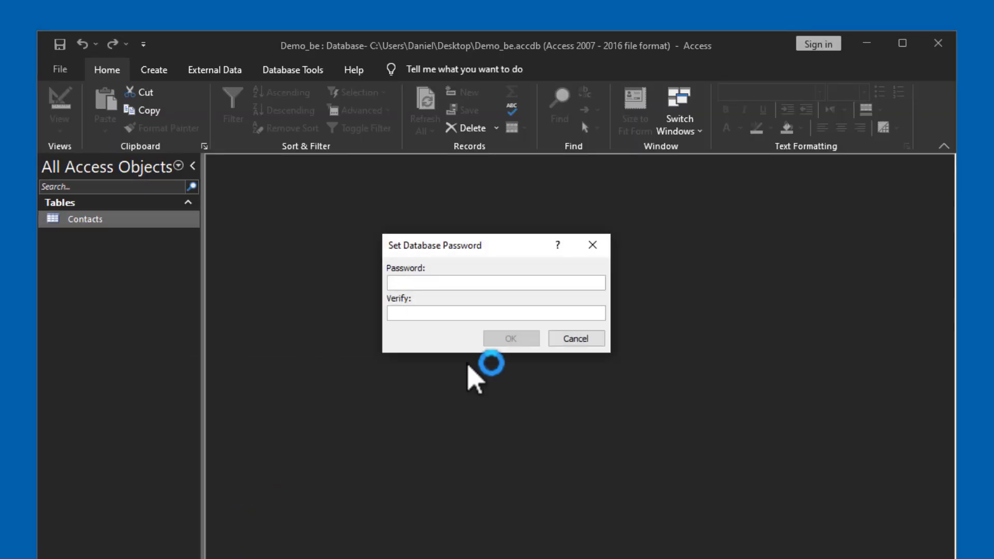
type("*")
left_click(450, 313)
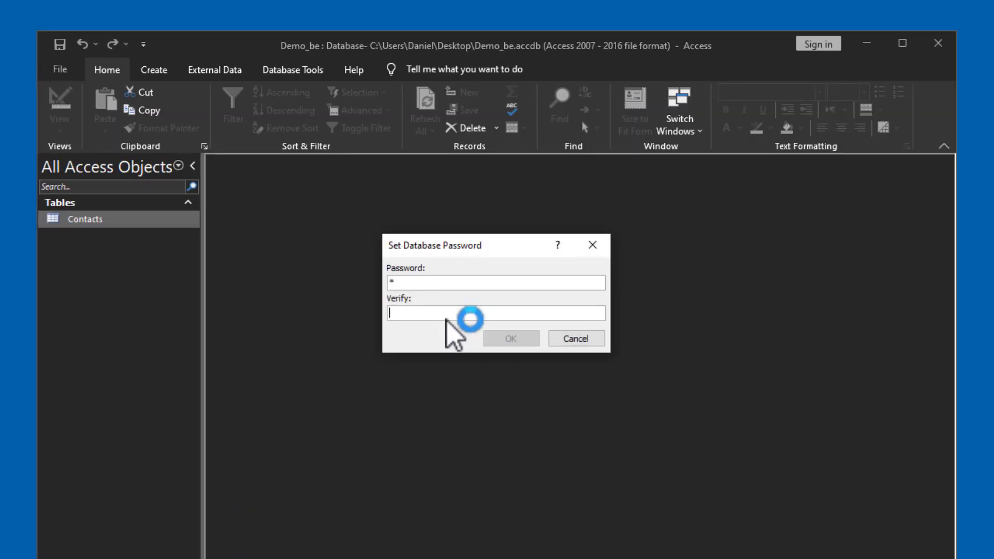
type("*")
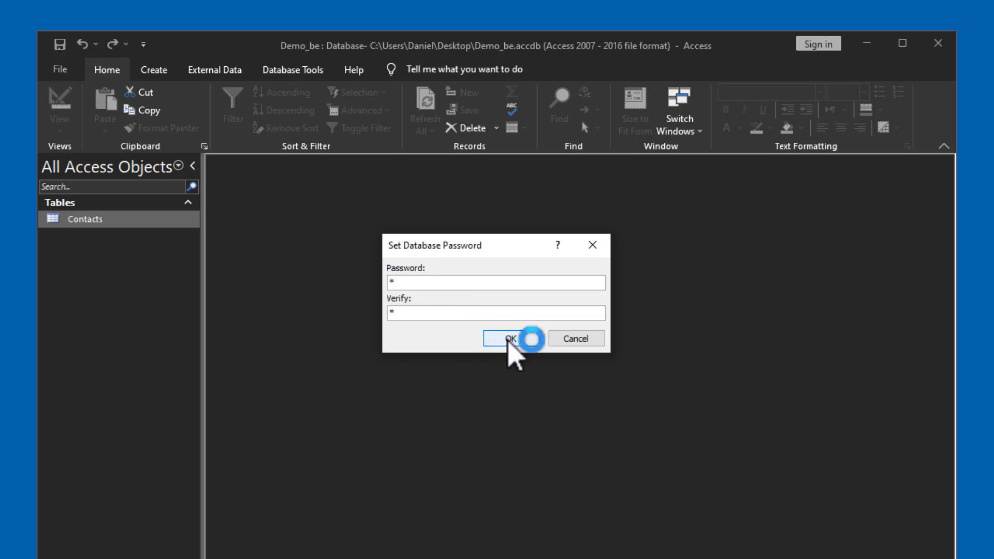
left_click(509, 339)
left_click(292, 432)
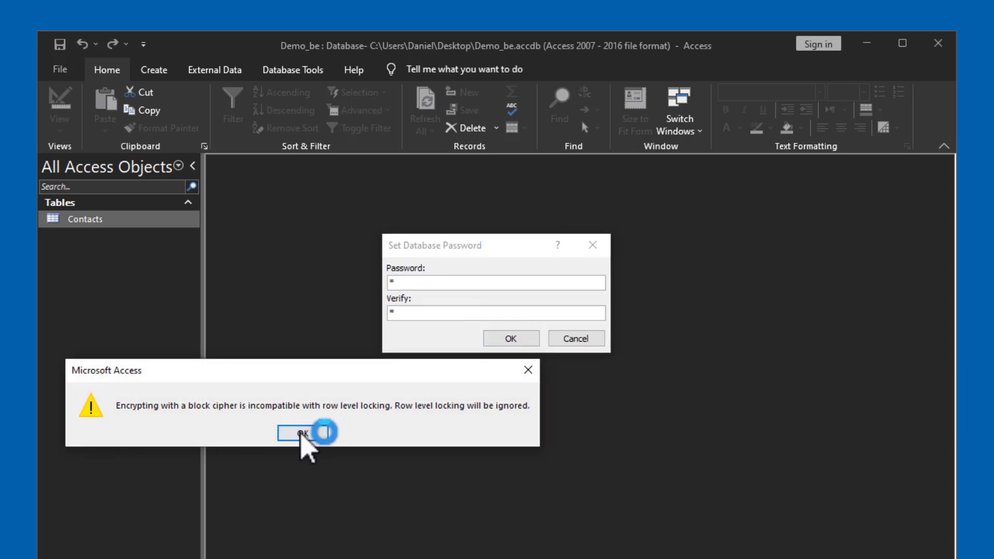
left_click(937, 43)
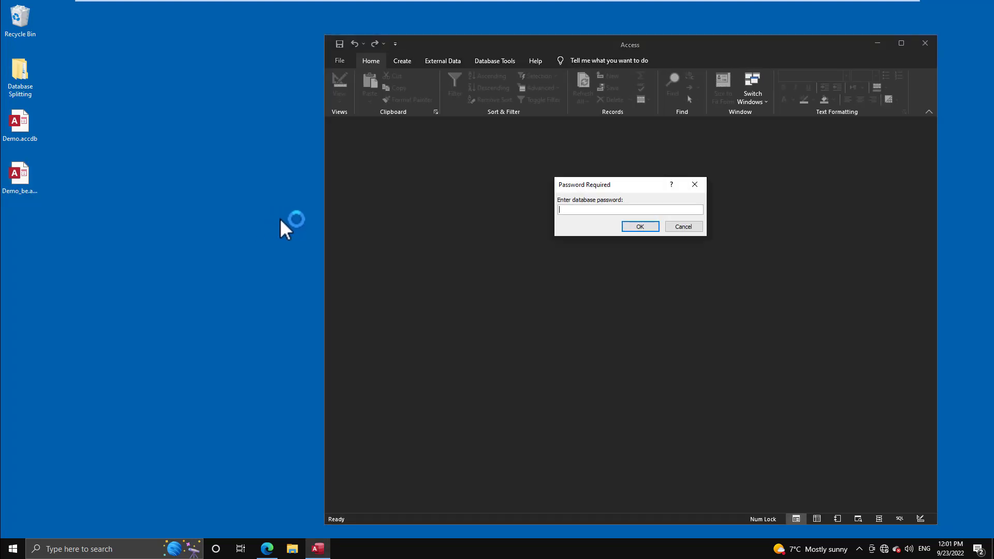
Step: Check the encrypted Demo_be.accdb by opening it with the database password, and close it
type("1")
left_click(638, 228)
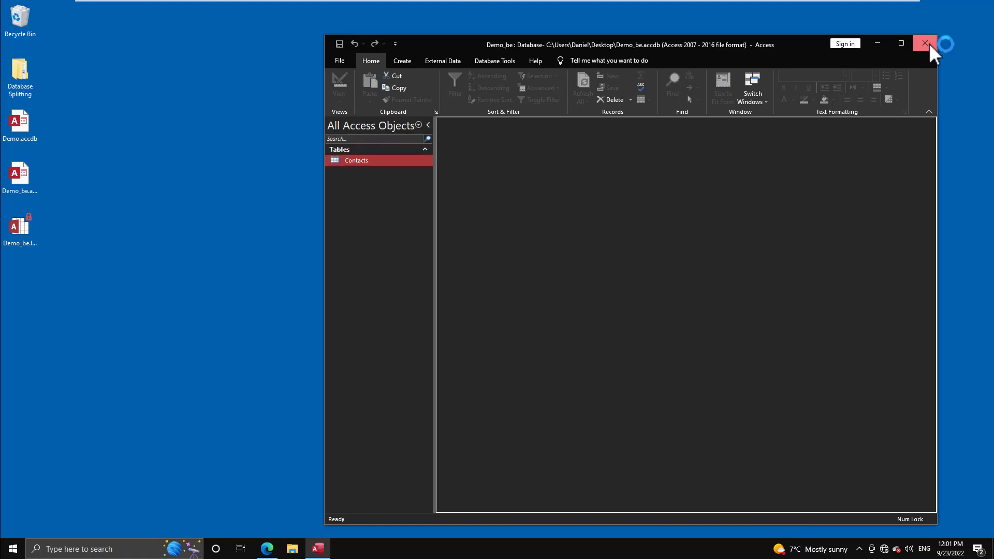
left_click(927, 43)
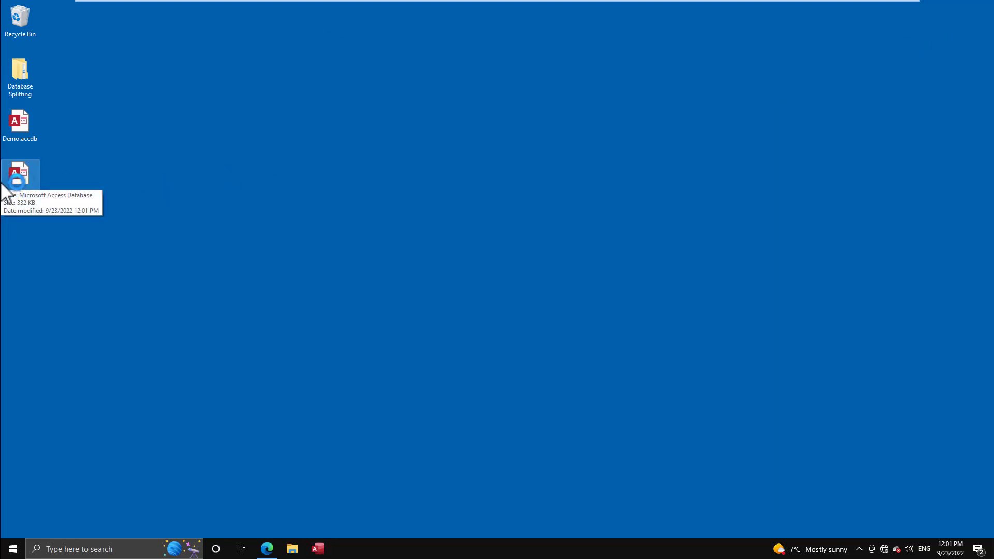
Step: Try to open the linked Contacts table in the desktop's Demo.accdb, and delete the Contacts link
left_click(24, 126)
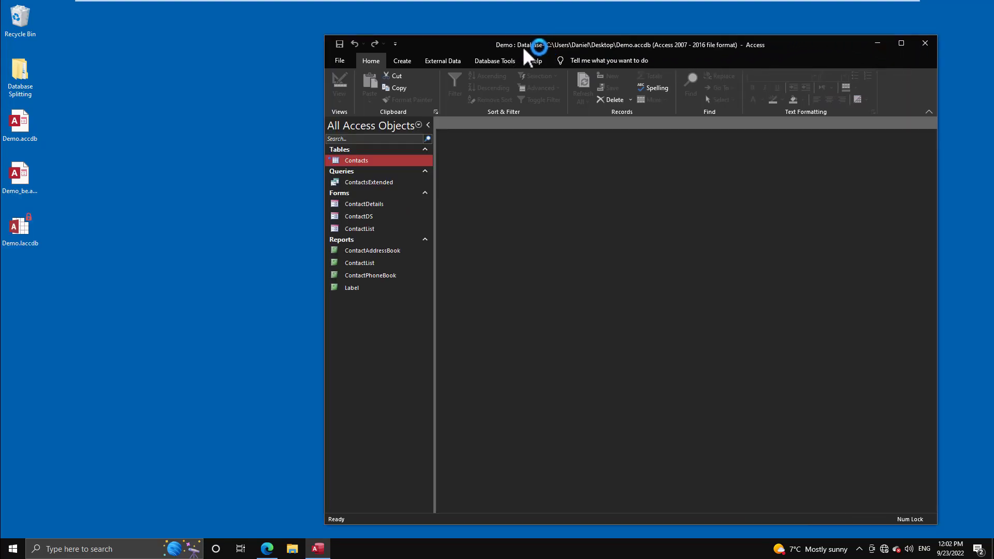
double_click(357, 161)
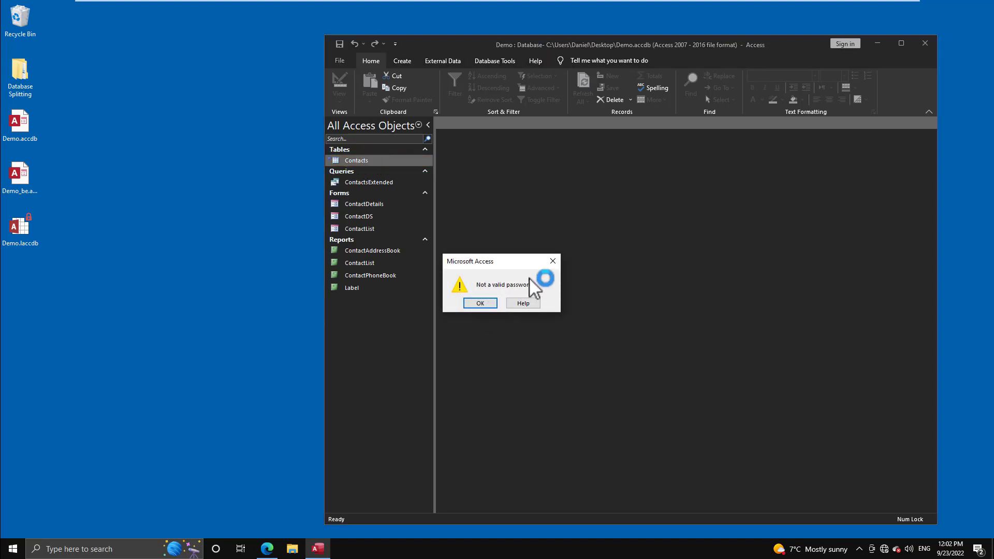
left_click(483, 305)
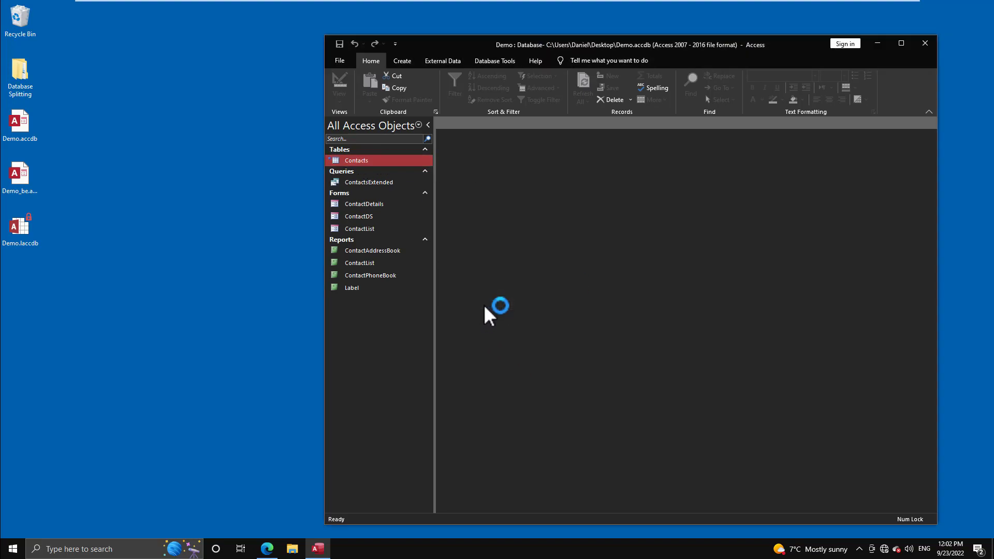
key("Delete")
key("Return")
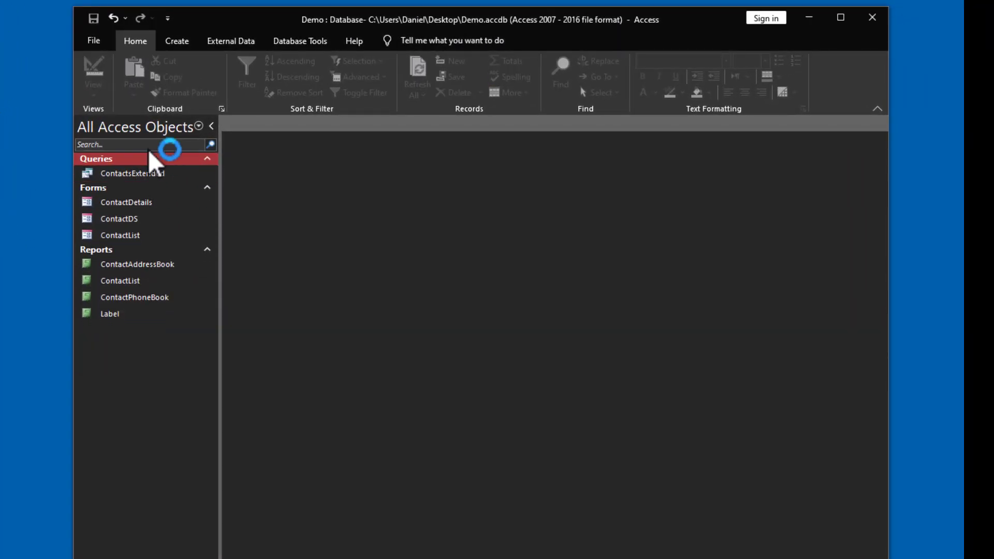
Step: Get external data from an Access database by creating a linked table, using the desktop's Demo_be.accdb as the source
left_click(222, 42)
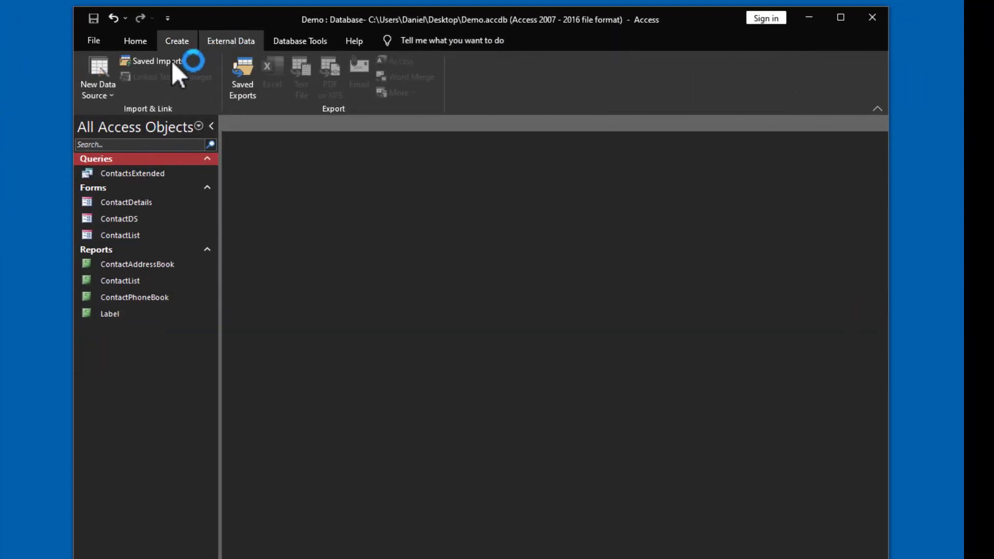
left_click(110, 93)
mouse_move(137, 147)
left_click(258, 157)
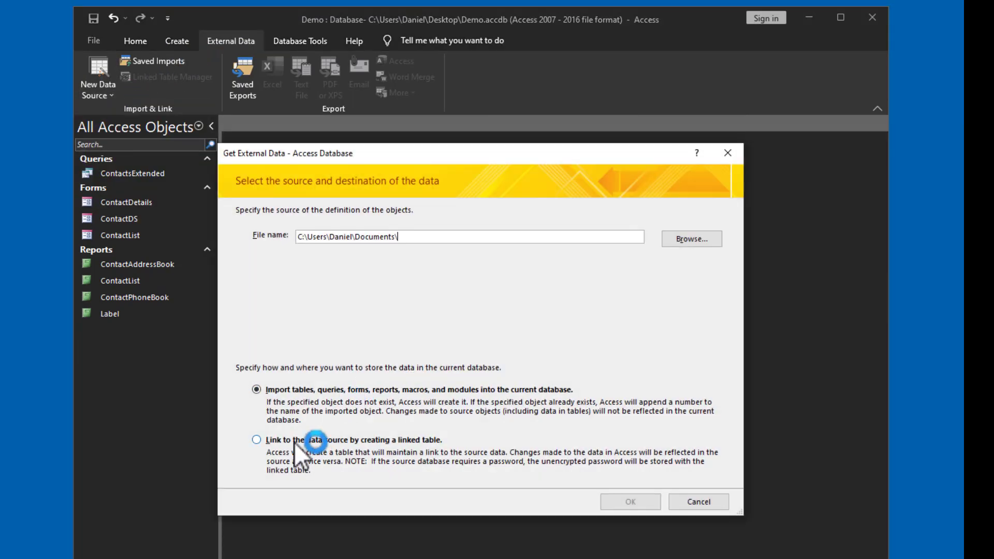
left_click(294, 441)
left_click(684, 239)
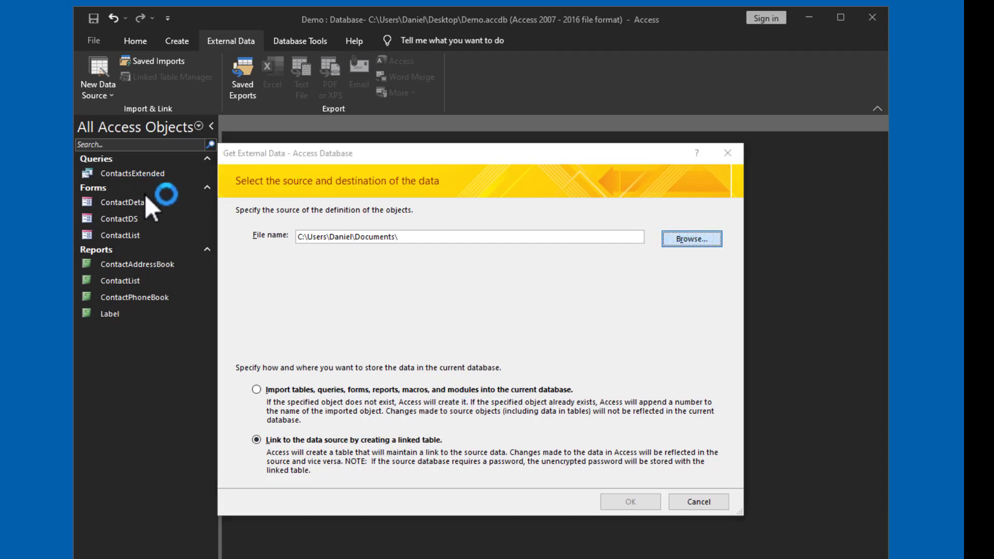
scroll(274, 279, "up", 8)
left_click(350, 292)
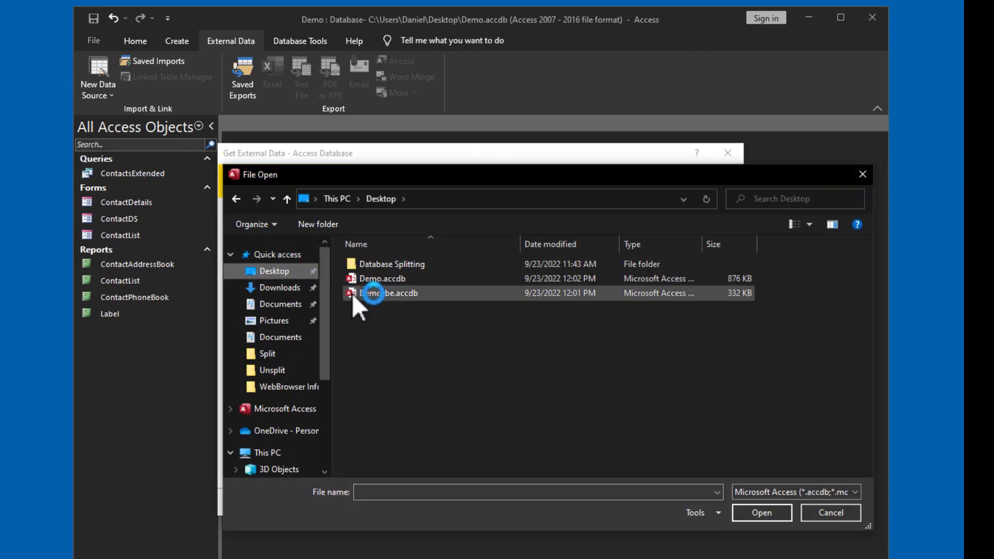
left_click(754, 511)
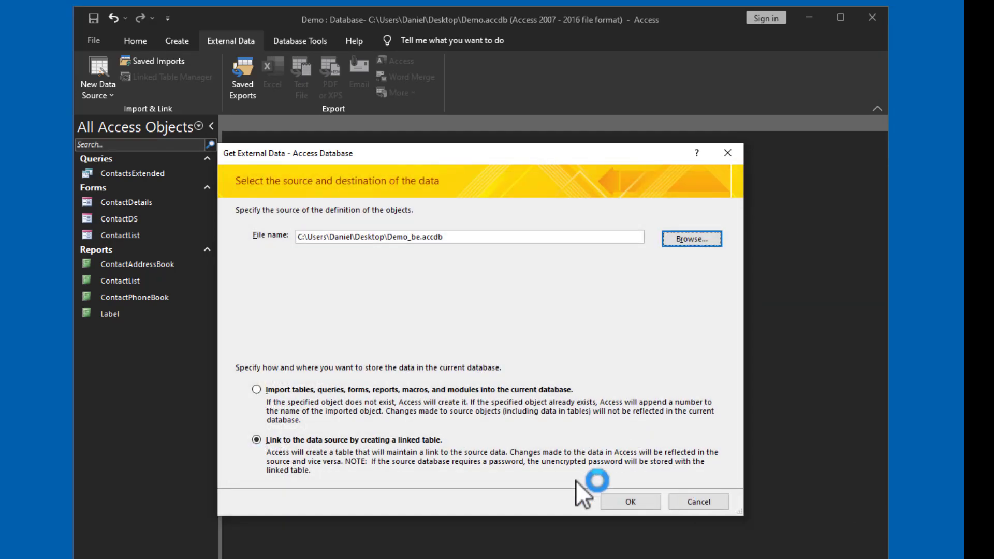
left_click(623, 500)
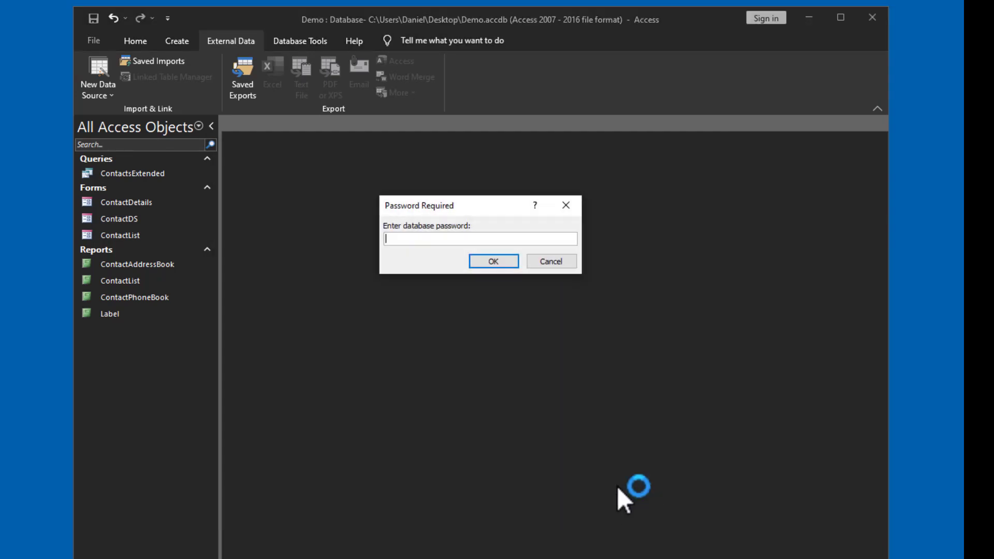
Step: Enter the back end's database password and link its Contacts table into Demo.accdb
type("*")
left_click(503, 260)
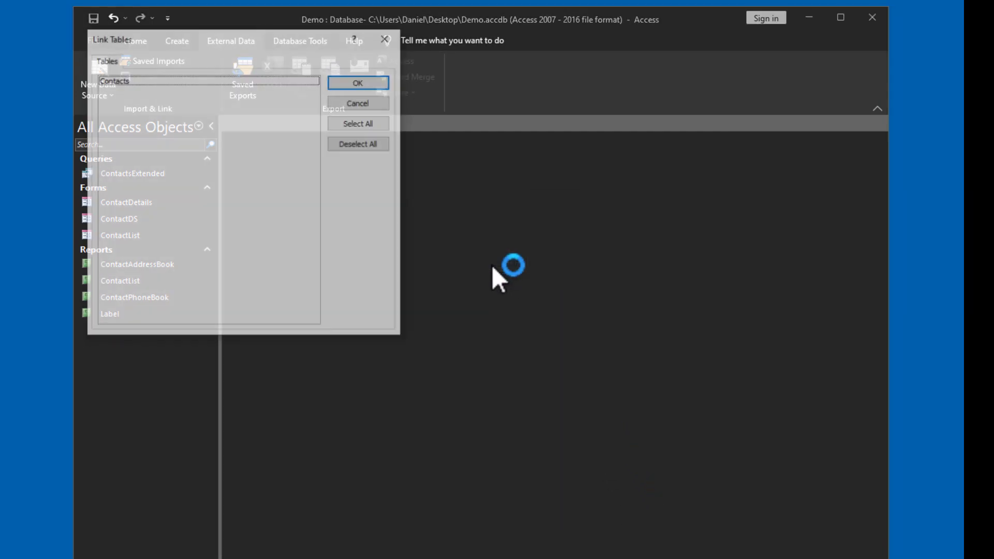
left_click(188, 79)
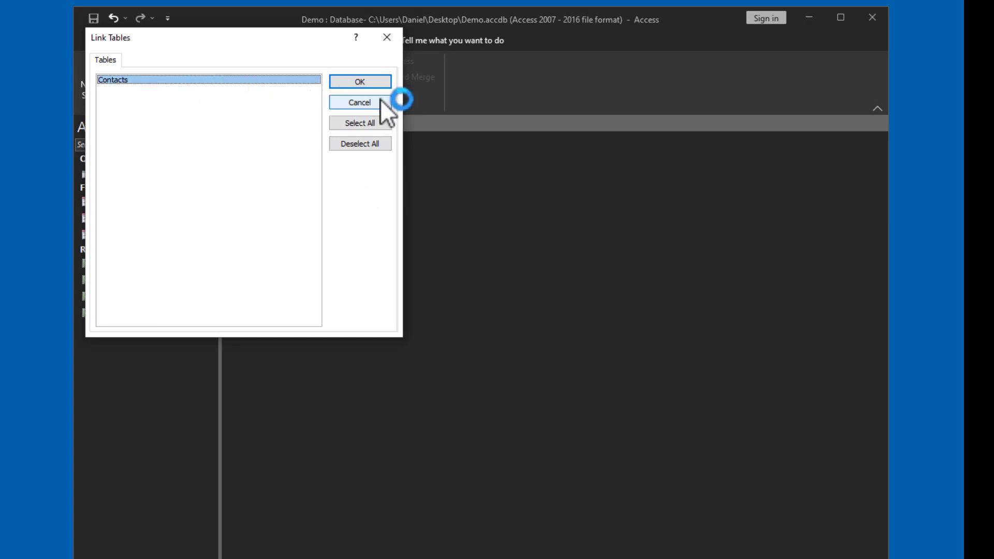
left_click(363, 84)
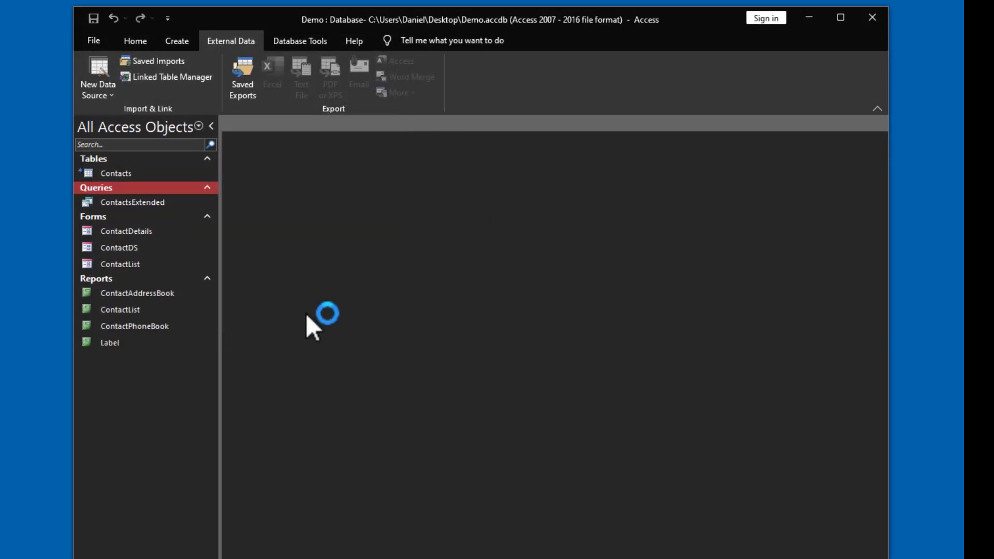
Step: Open the relinked Contacts table to check its records, and close the table and Demo.accdb
double_click(119, 174)
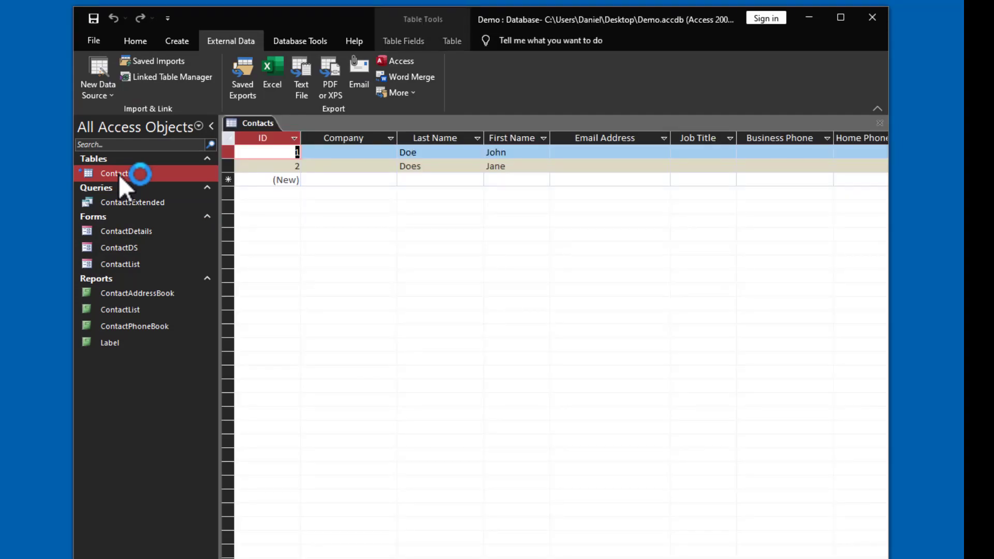
left_click(879, 124)
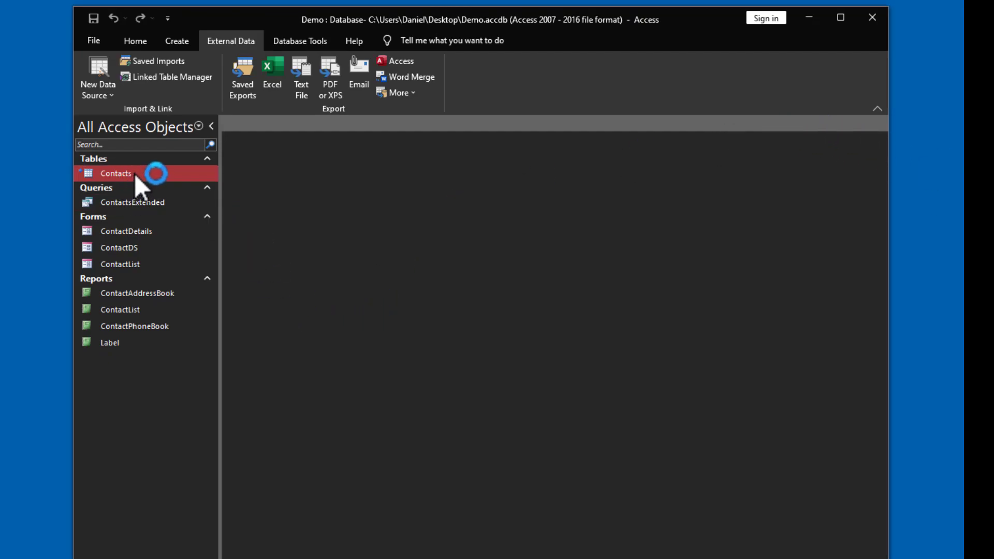
mouse_move(134, 173)
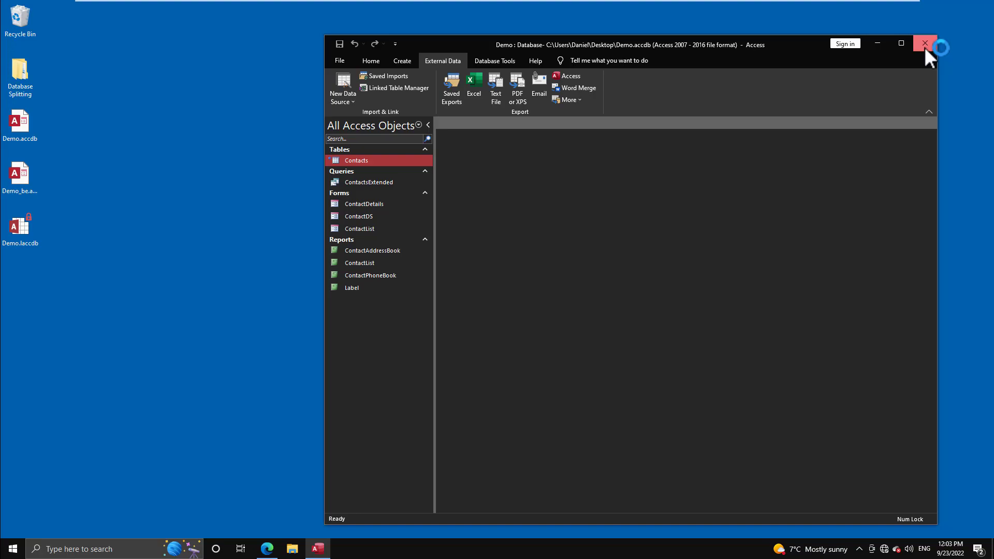
left_click(924, 47)
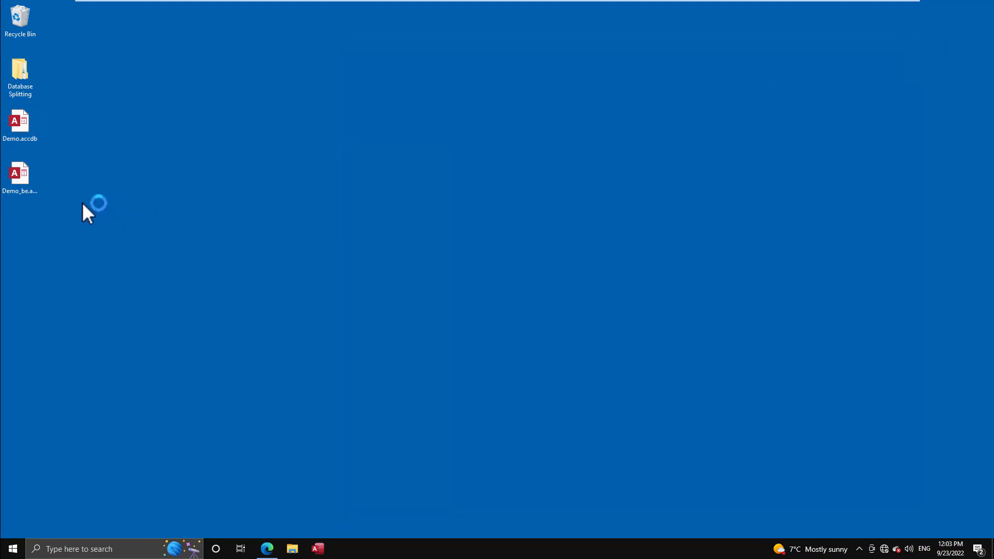
left_click_drag(23, 195, 10, 70)
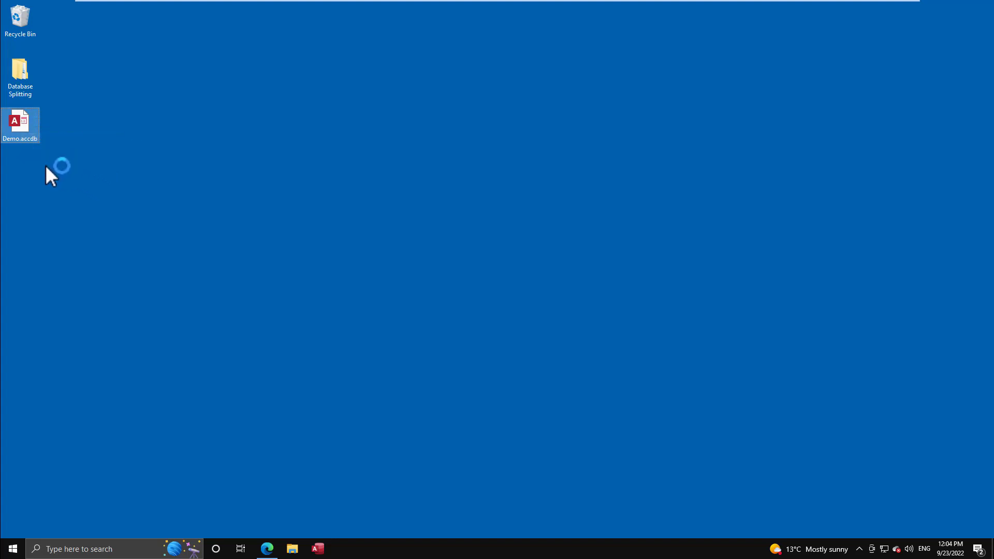
Step: Paste a copy of Demo.accdb on the desktop and rename the copy Demo_be.accdb
right_click(24, 163)
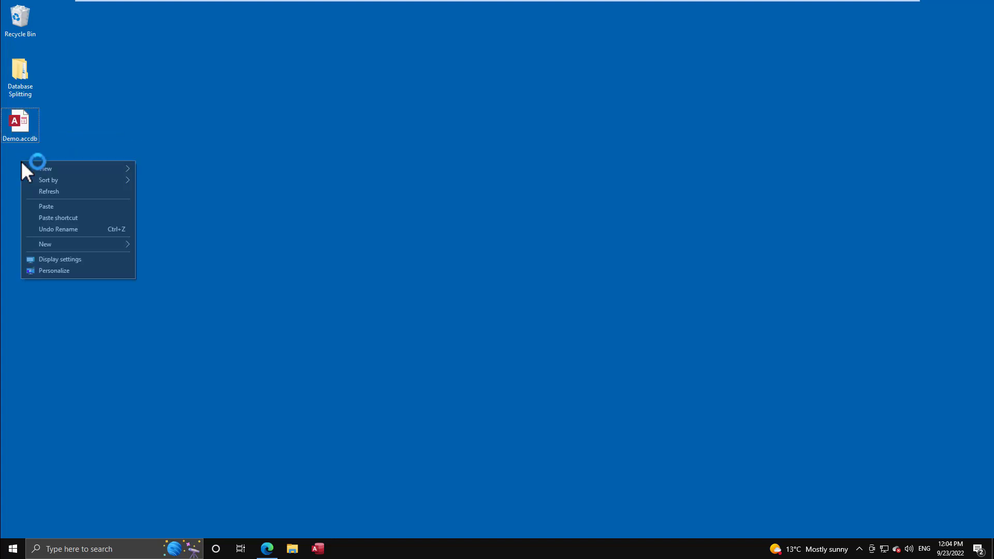
left_click(47, 209)
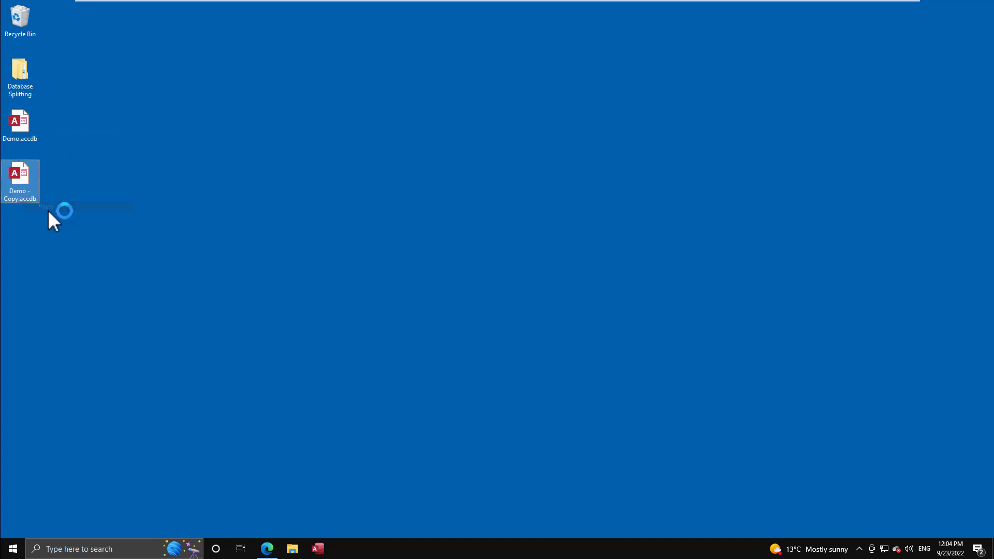
left_click(19, 196)
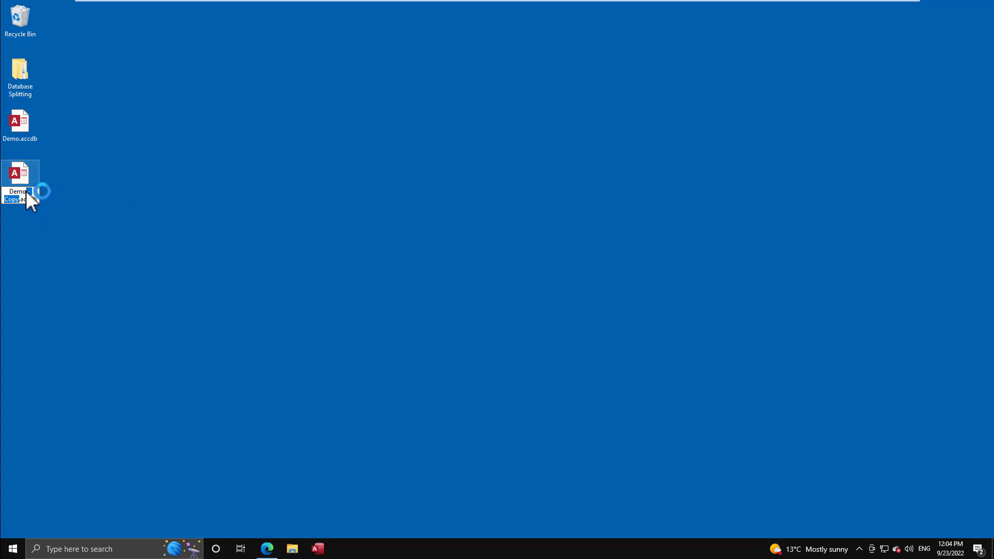
key("BackSpace")
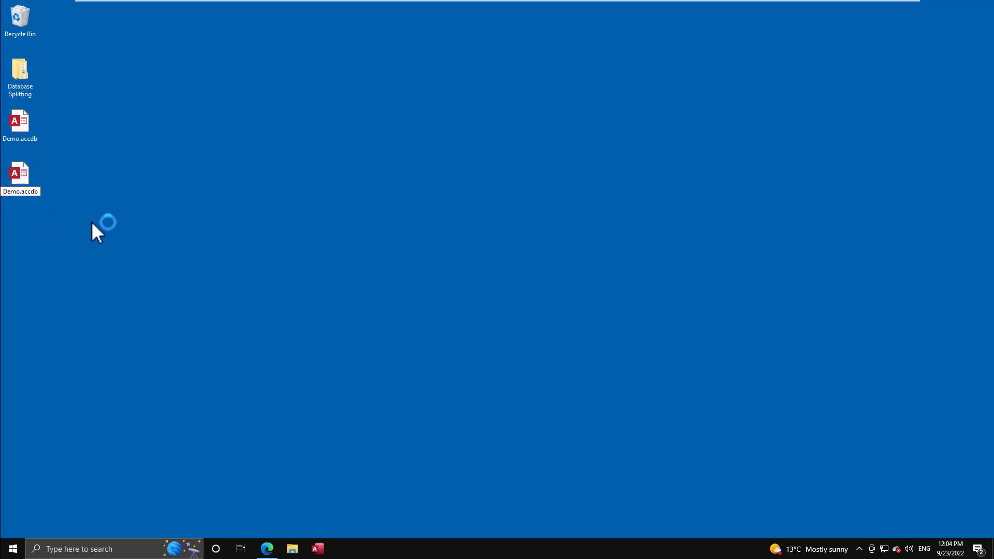
type("_be")
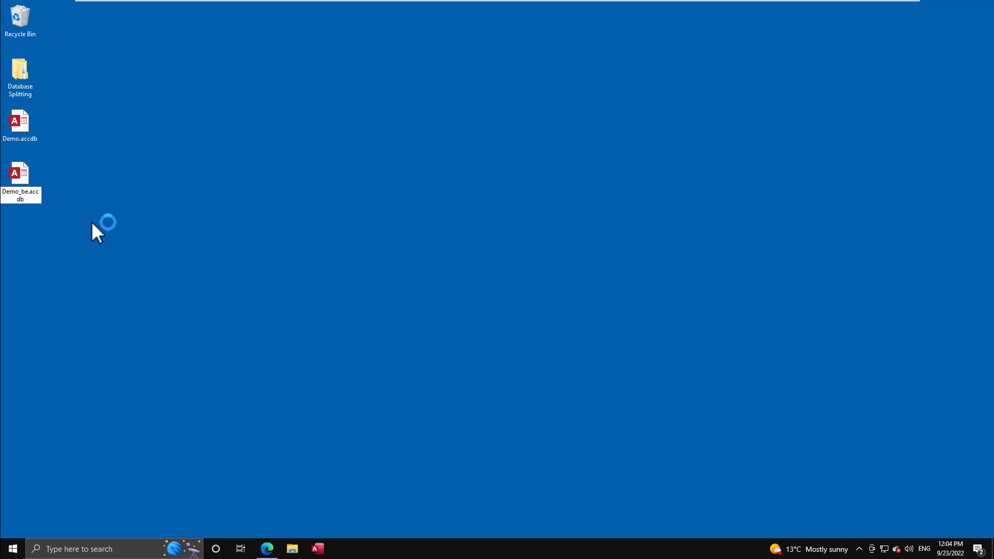
key("Return")
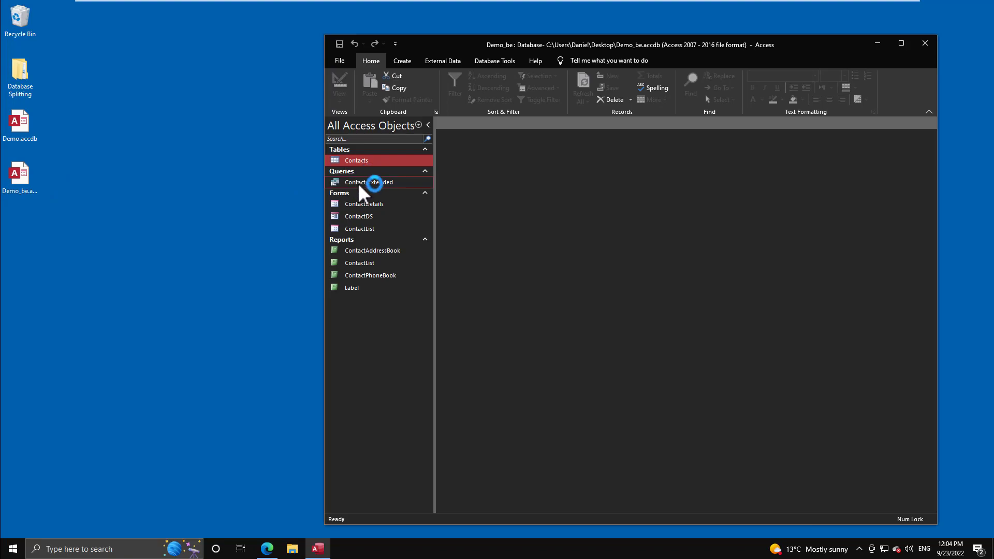
Step: Delete the query and all forms and reports from Demo_be.accdb, keeping only the Contacts table, and close the database
left_click(359, 184)
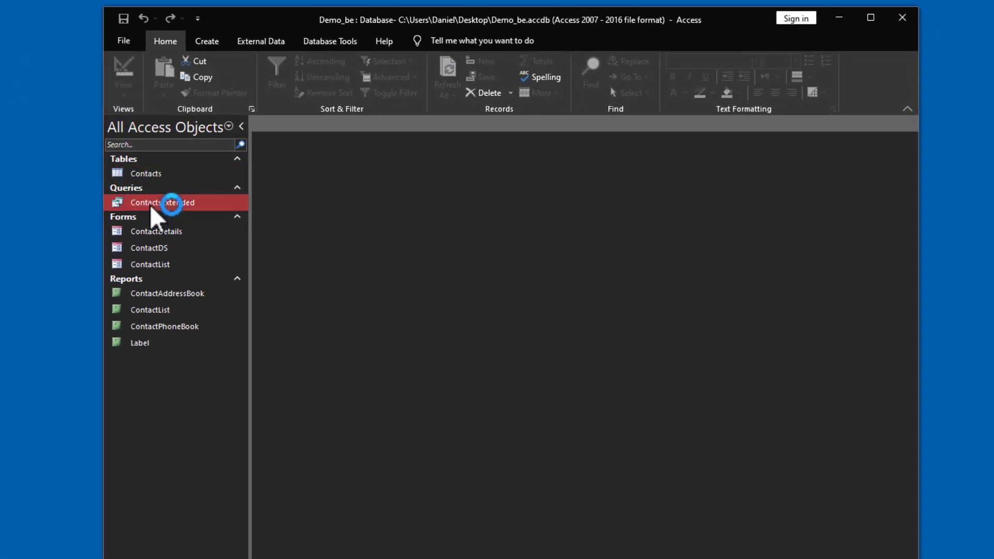
left_click(140, 344, "shift")
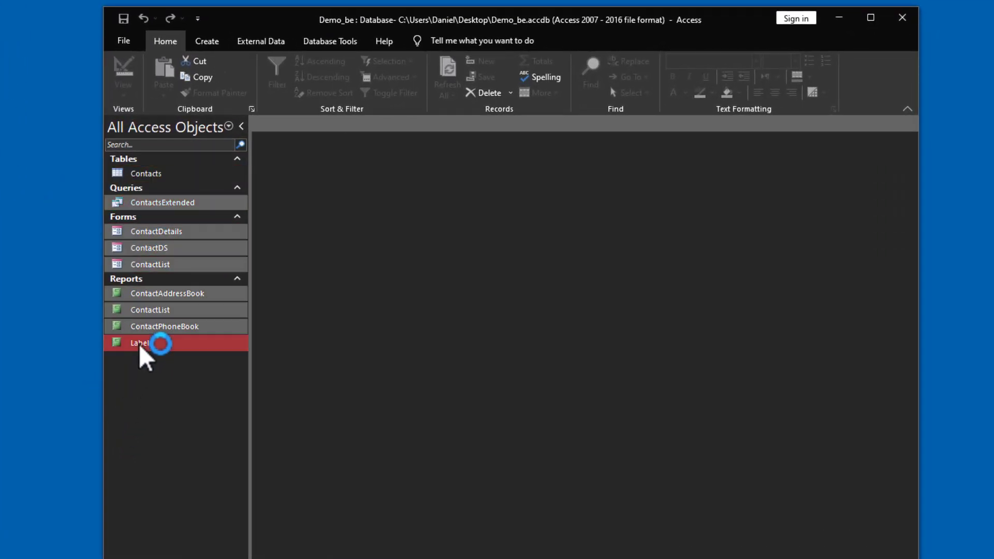
key("Delete")
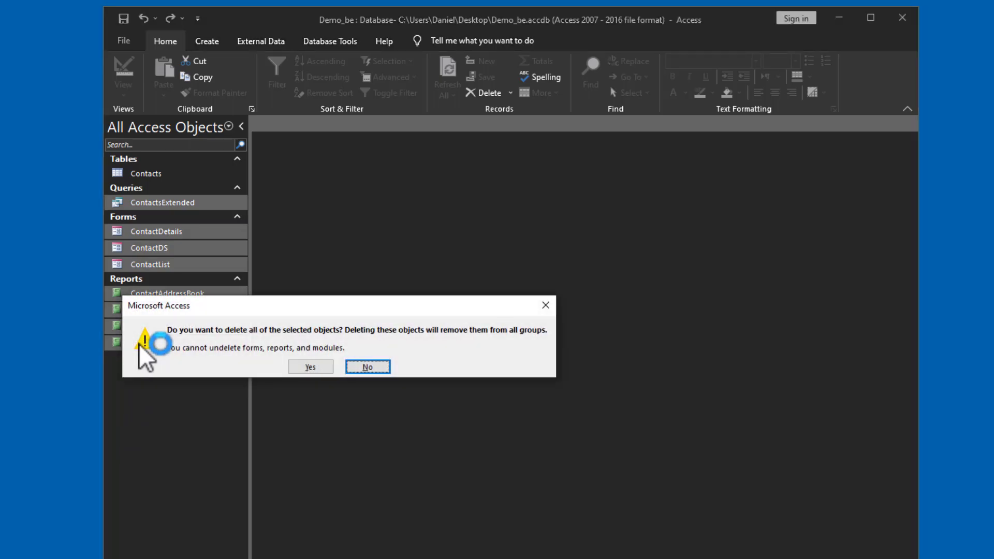
left_click(313, 367)
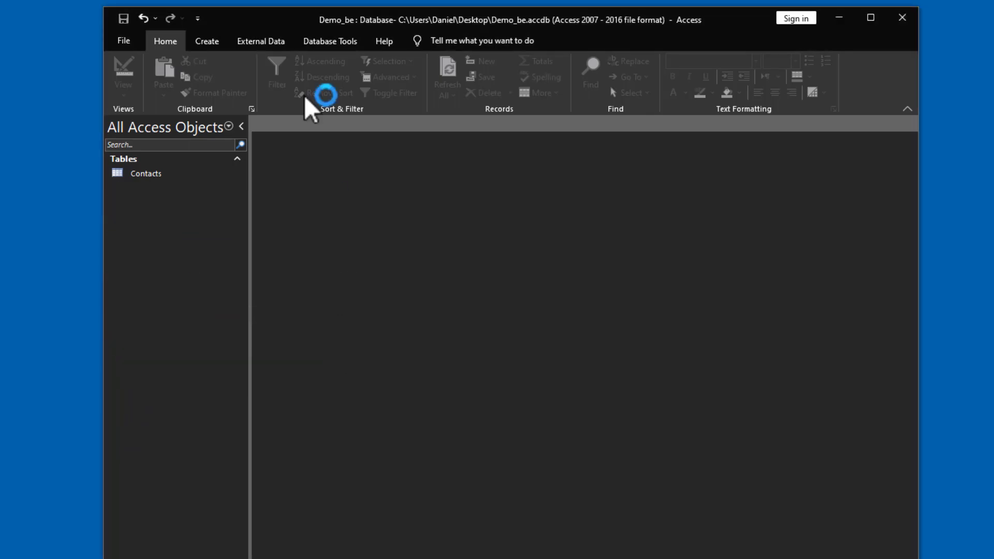
left_click(312, 45)
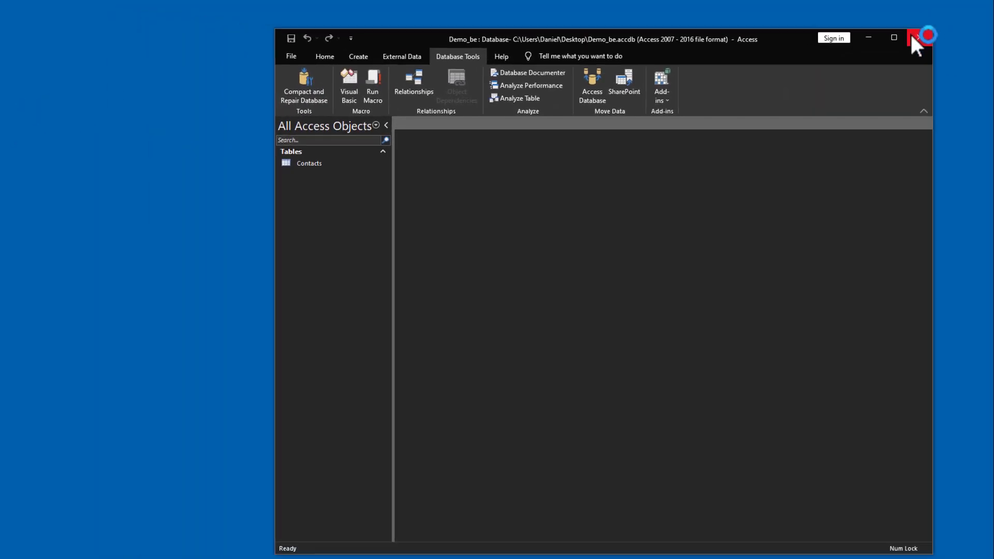
left_click(925, 41)
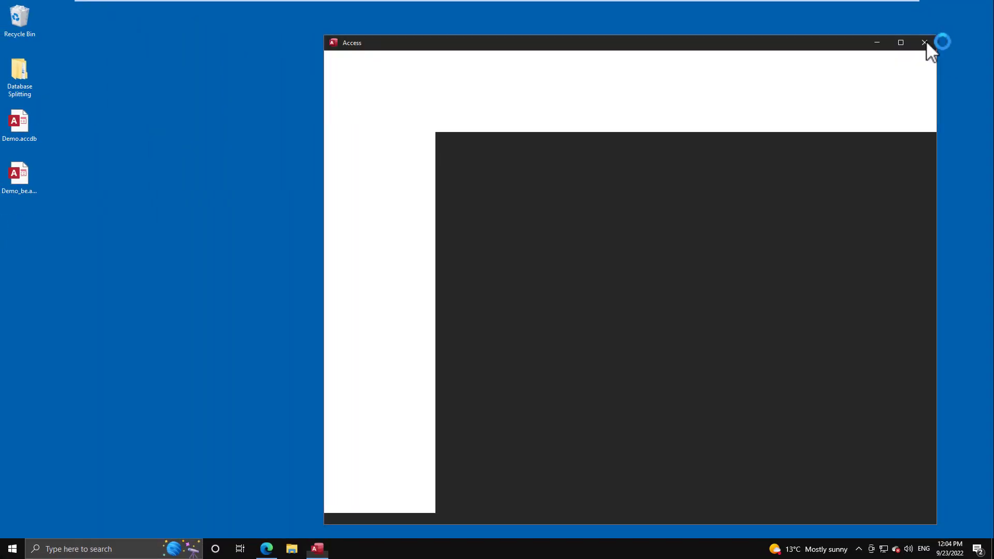
Step: Open the desktop's Demo_be.accdb exclusively through CARDA Database Tools
right_click(13, 175)
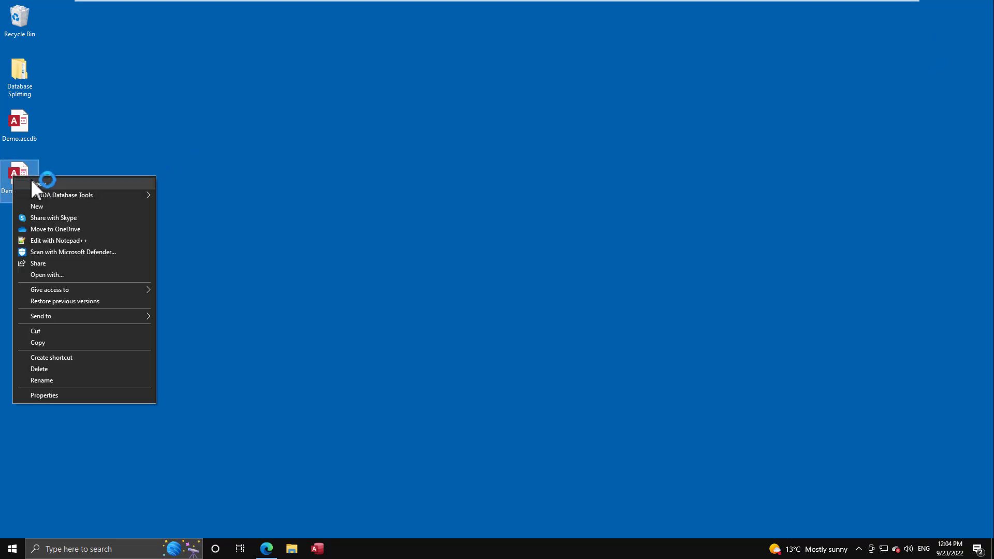
mouse_move(63, 194)
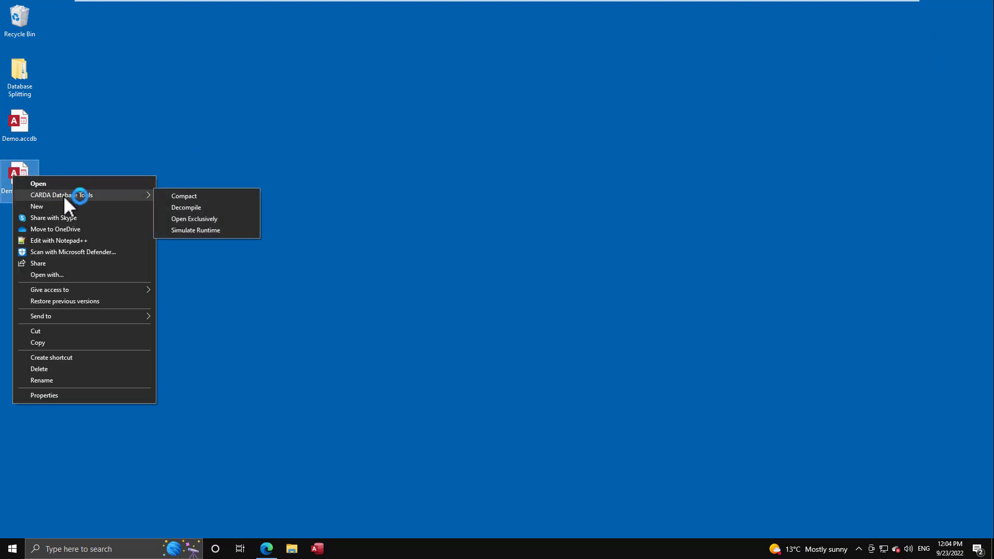
left_click(225, 218)
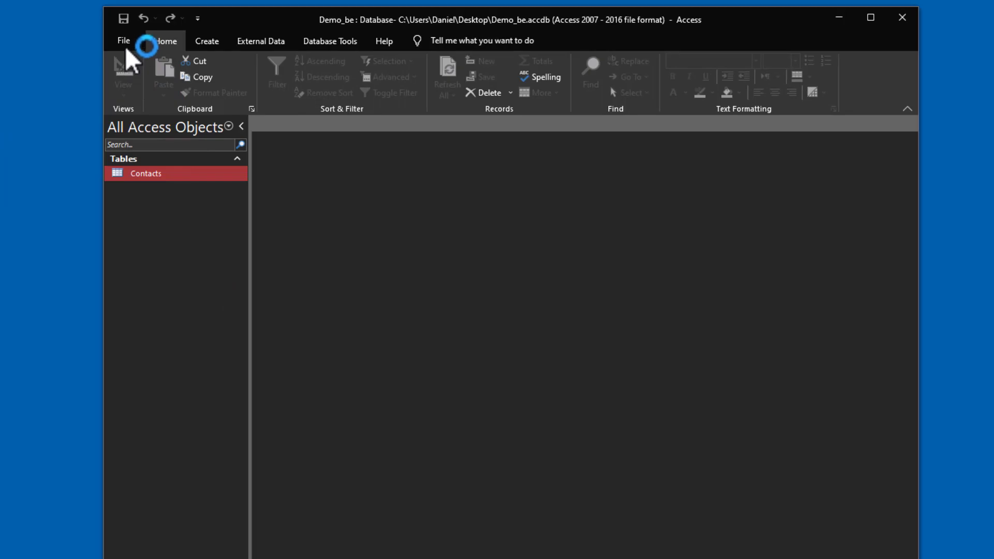
Step: Encrypt Demo_be.accdb by entering and verifying a database password, accept the row-level locking notice, and close the database
left_click(124, 41)
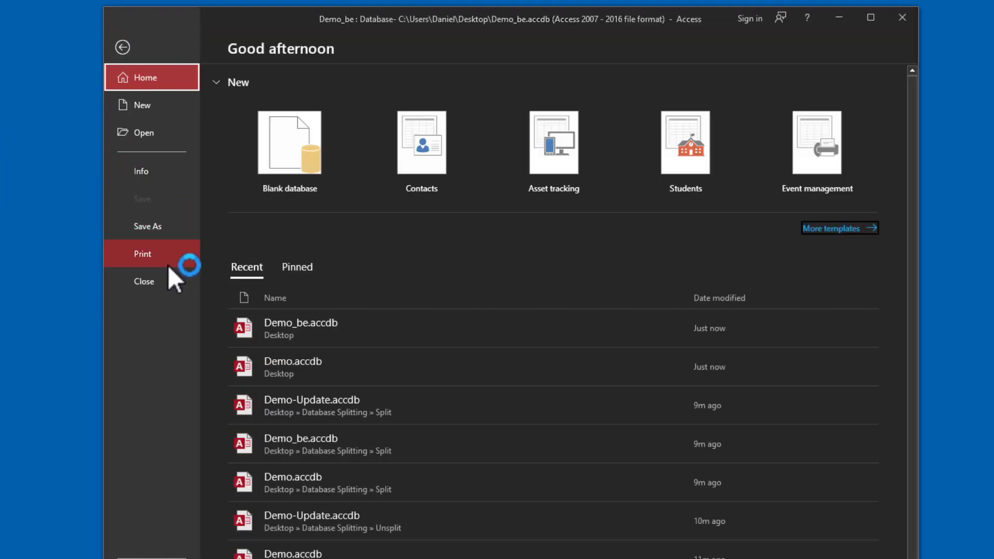
left_click(150, 171)
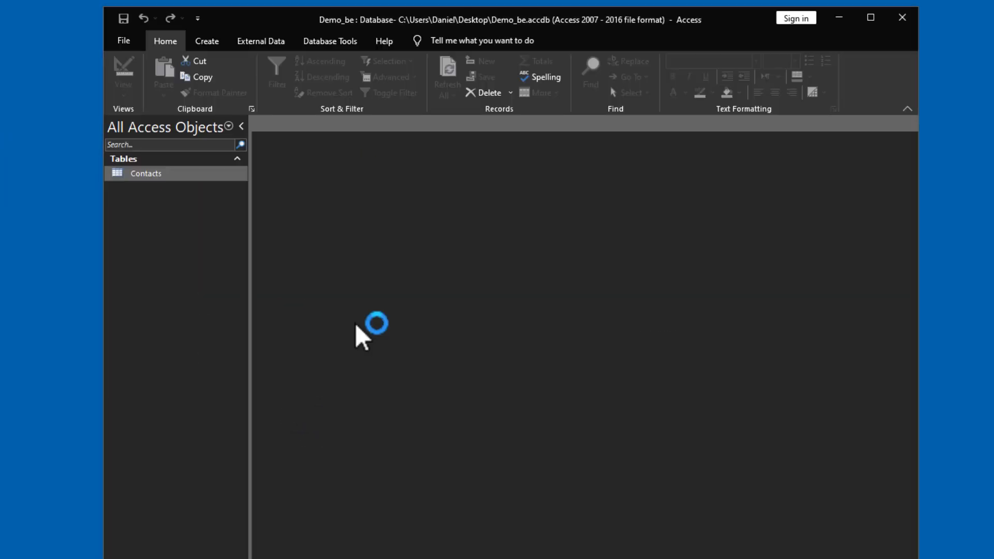
type("p")
left_click(485, 255)
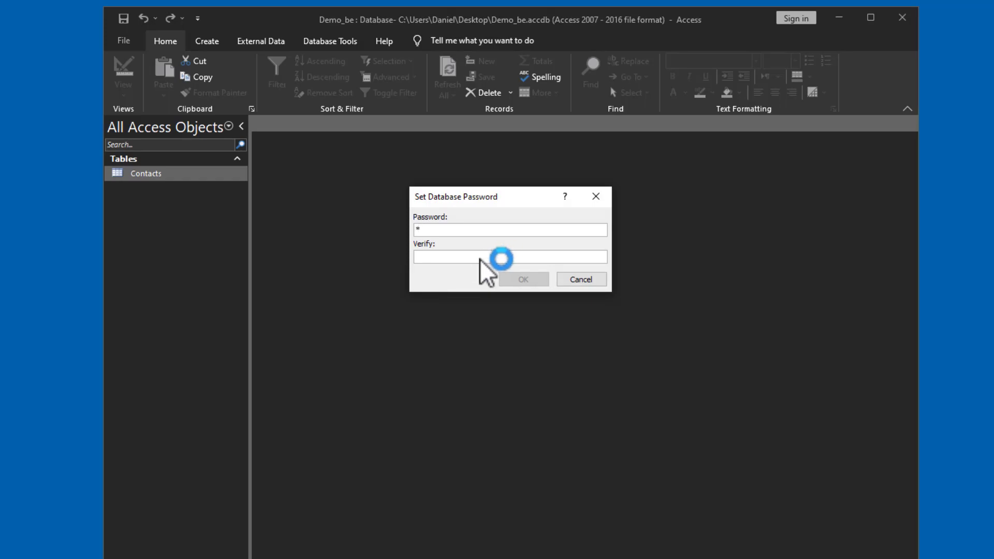
type("p")
left_click(523, 279)
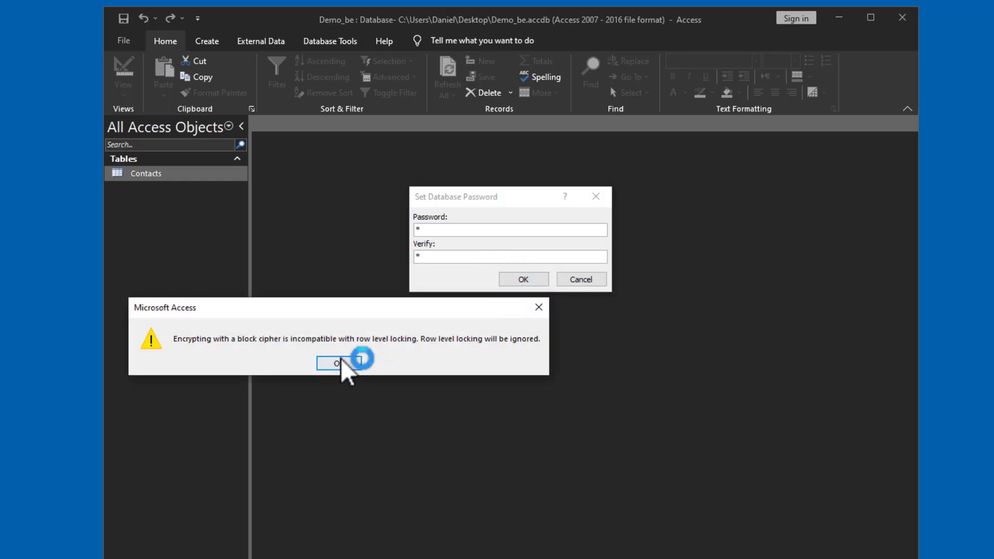
left_click(337, 362)
left_click(902, 17)
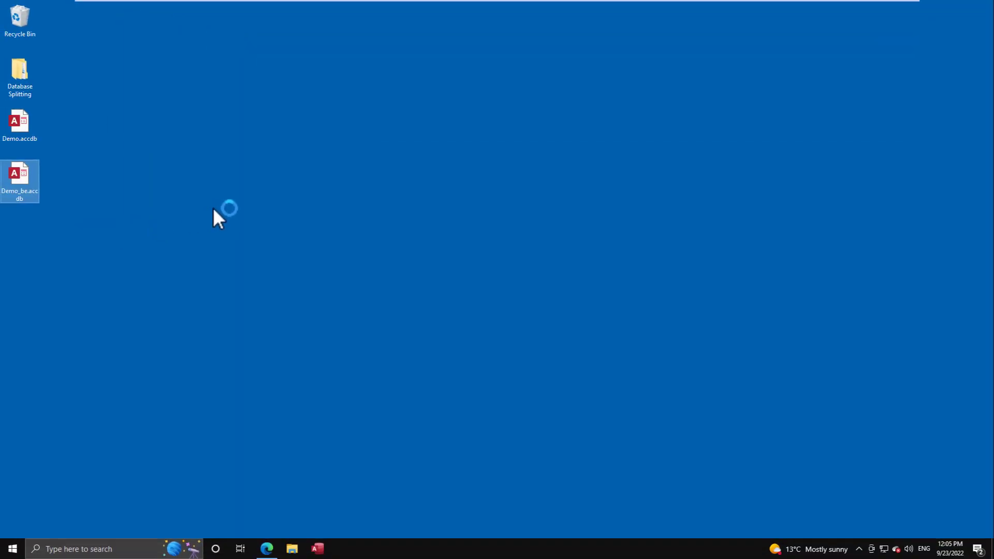
Step: Open Demo.accdb from the desktop and delete its local Contacts table
left_click(32, 124)
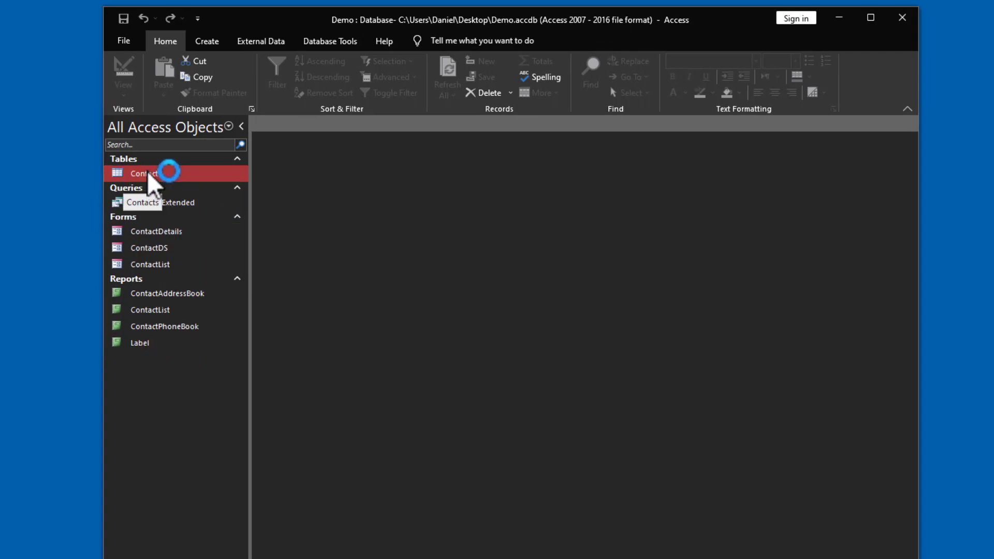
key("Delete")
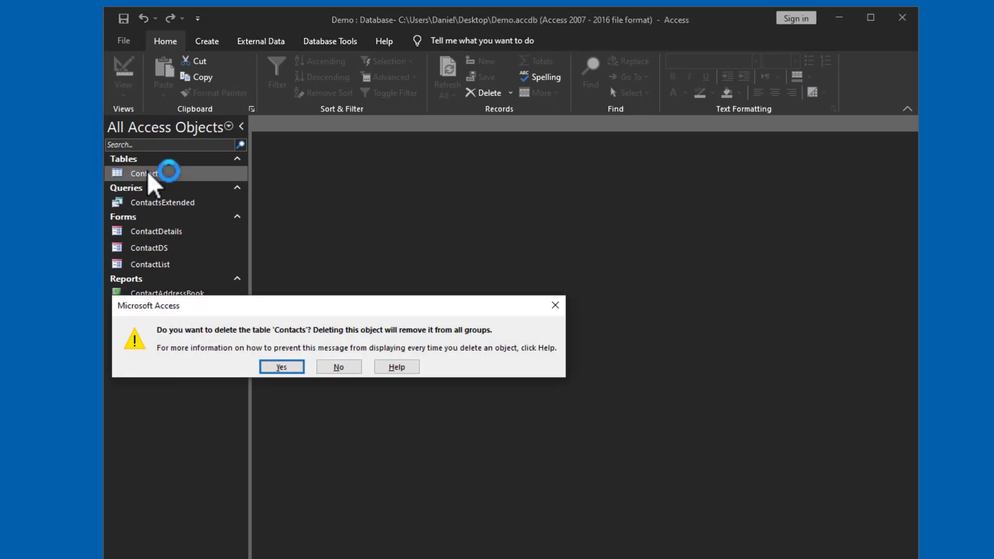
left_click(300, 367)
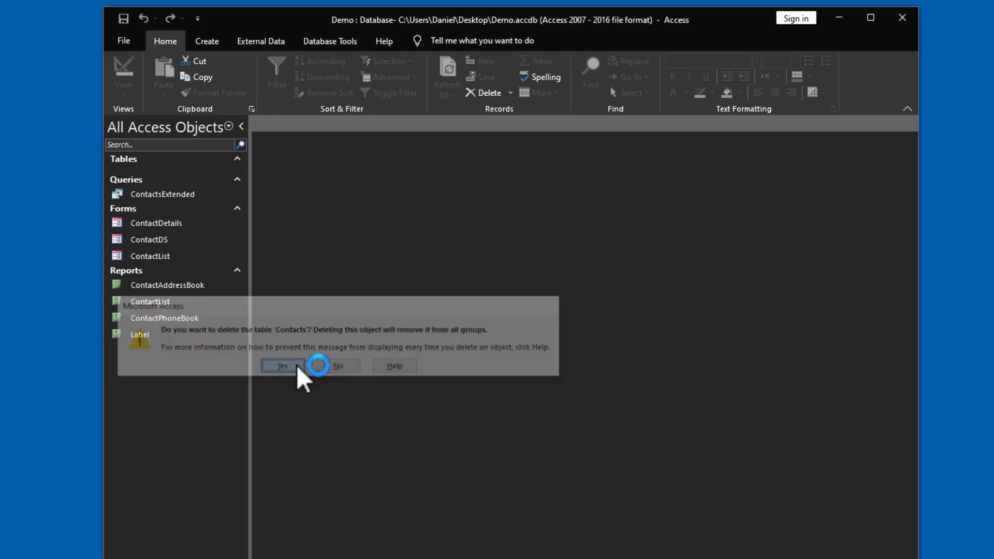
left_click(331, 41)
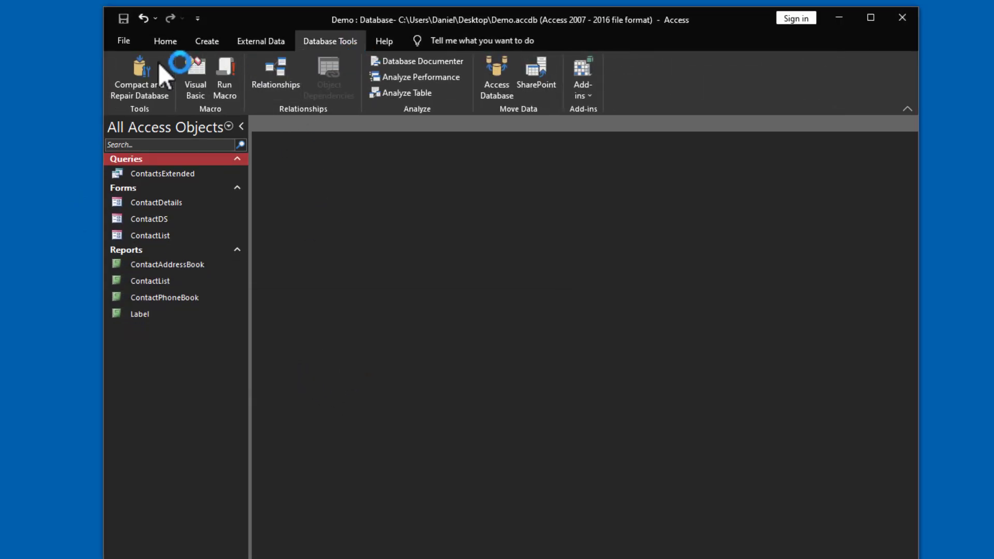
Step: Set up a linked-table connection from Demo.accdb to the Access database Demo_be.accdb on the desktop
left_click(263, 61)
left_click(262, 43)
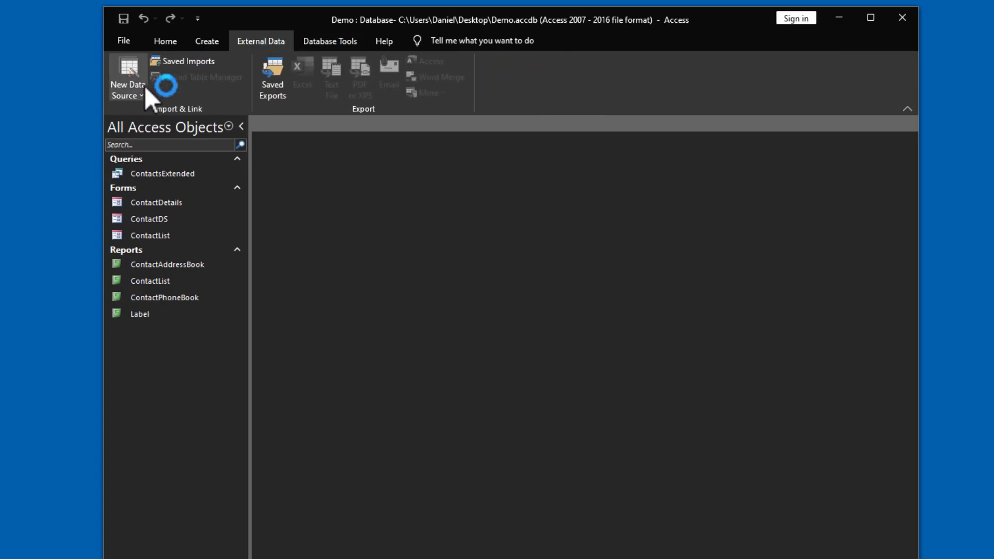
left_click(140, 96)
left_click(156, 147)
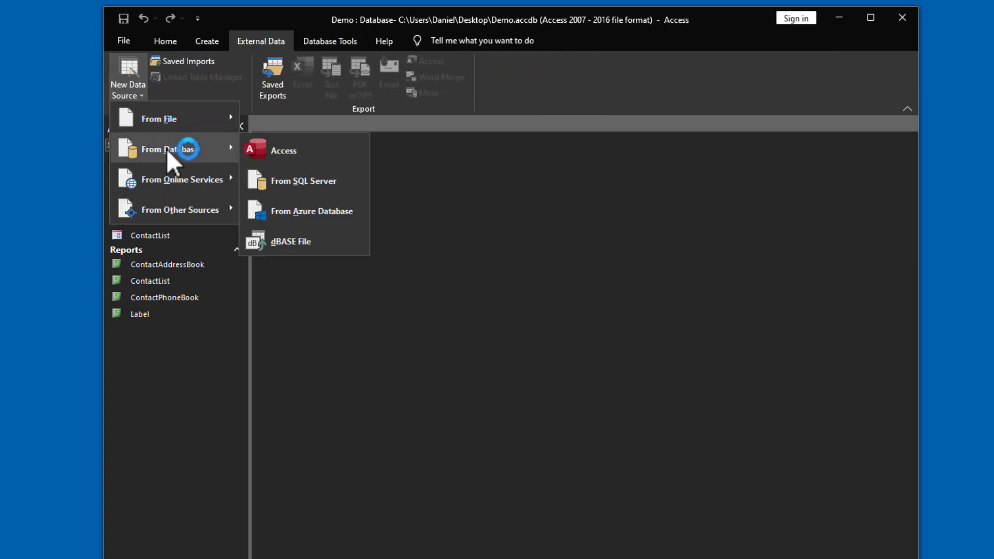
left_click(292, 150)
left_click(331, 441)
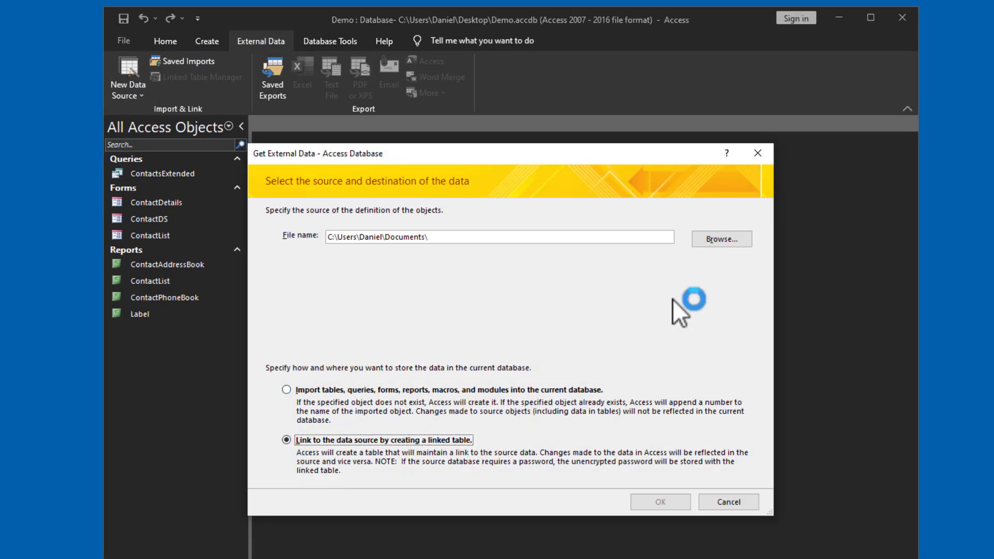
left_click(695, 242)
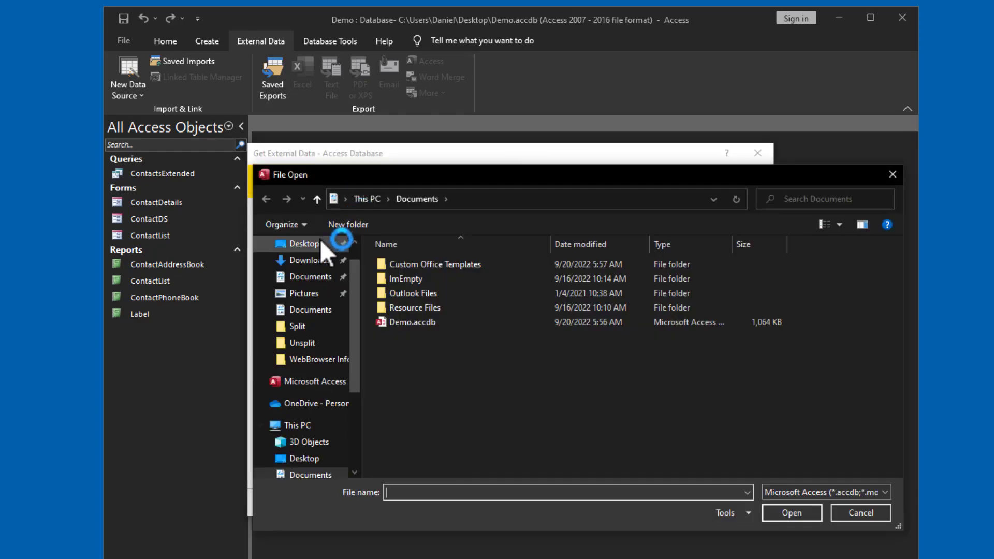
left_click(300, 244)
left_click(416, 294)
left_click(789, 511)
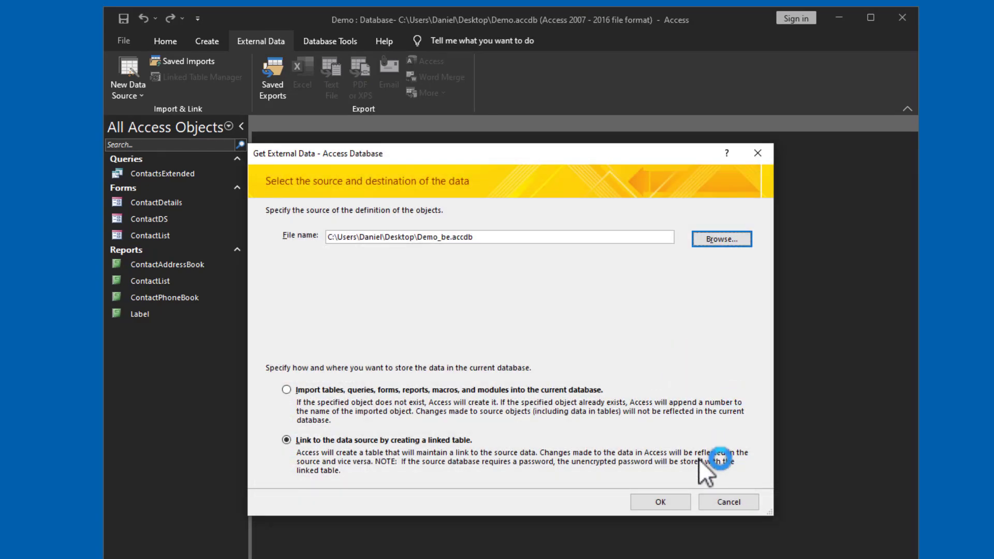
left_click(680, 506)
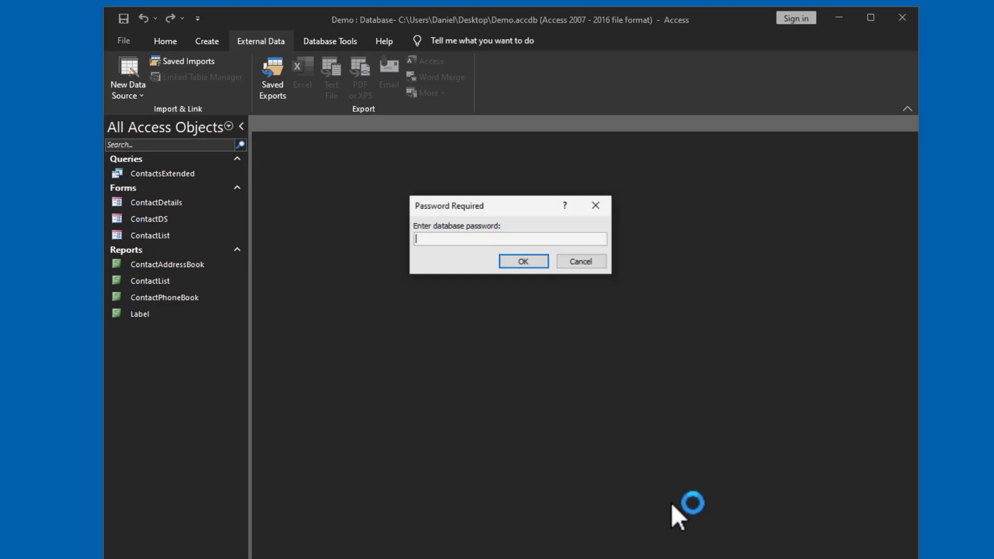
Step: Enter the encrypted back end's database password, link its Contacts table into the front end, and close Demo.accdb
left_click(481, 243)
type("*")
left_click(520, 263)
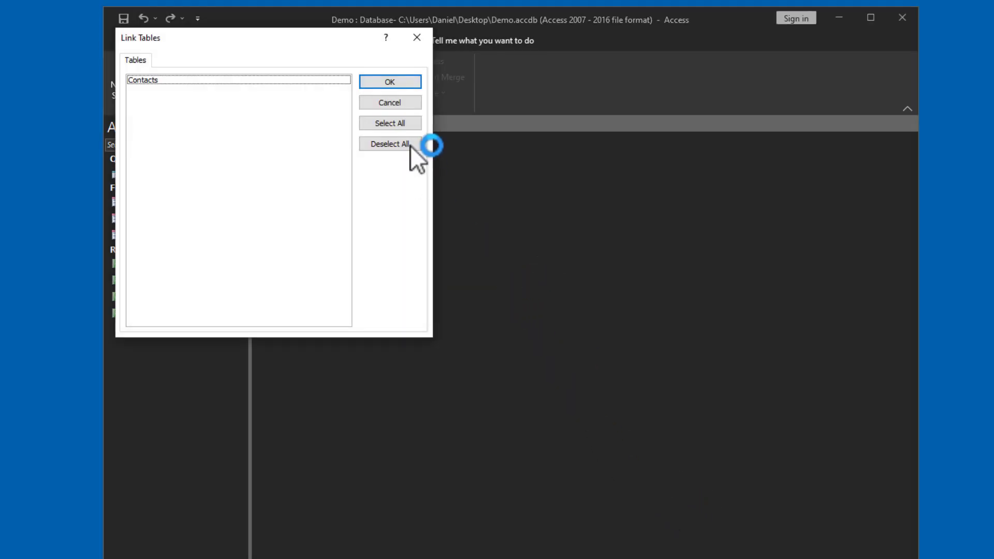
left_click(343, 82)
left_click(389, 82)
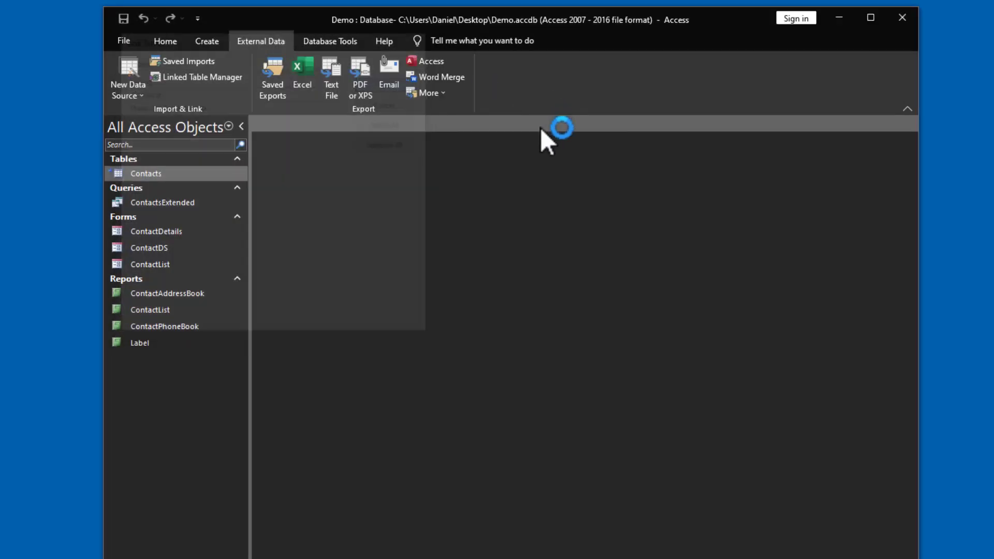
left_click(133, 173)
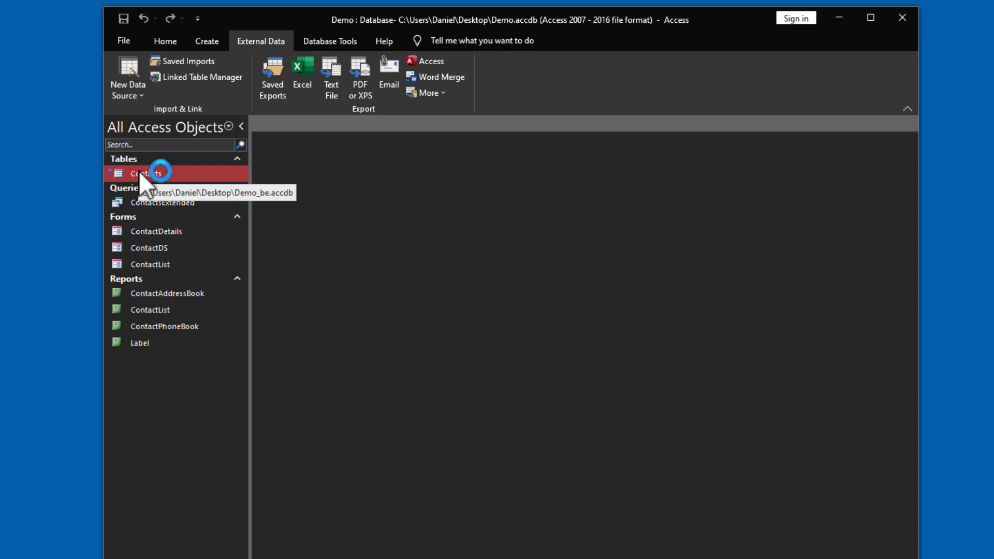
left_click(902, 17)
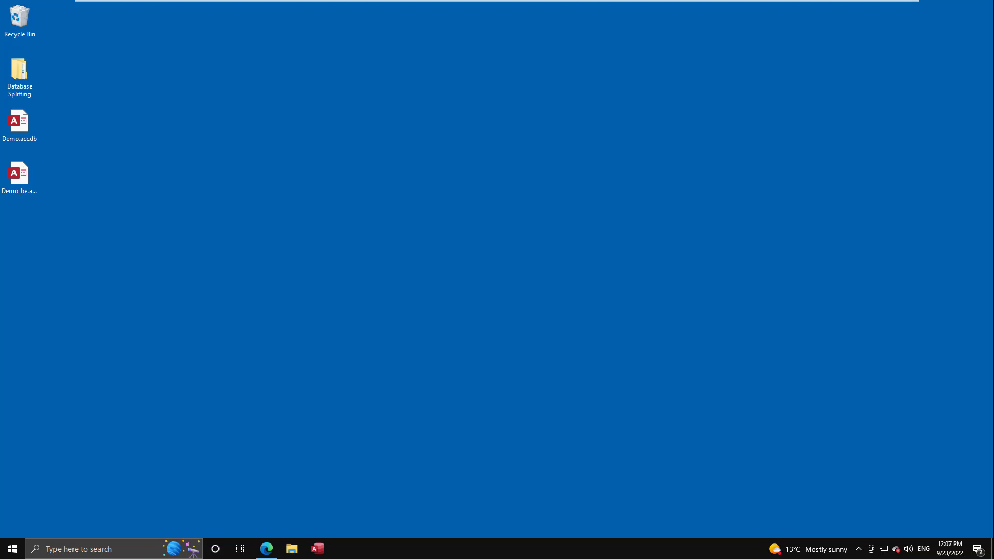
Step: Switch to the browser and read the DevHut articles' sections on creating a persistent back-end connection, and minimize the browser
left_click(273, 552)
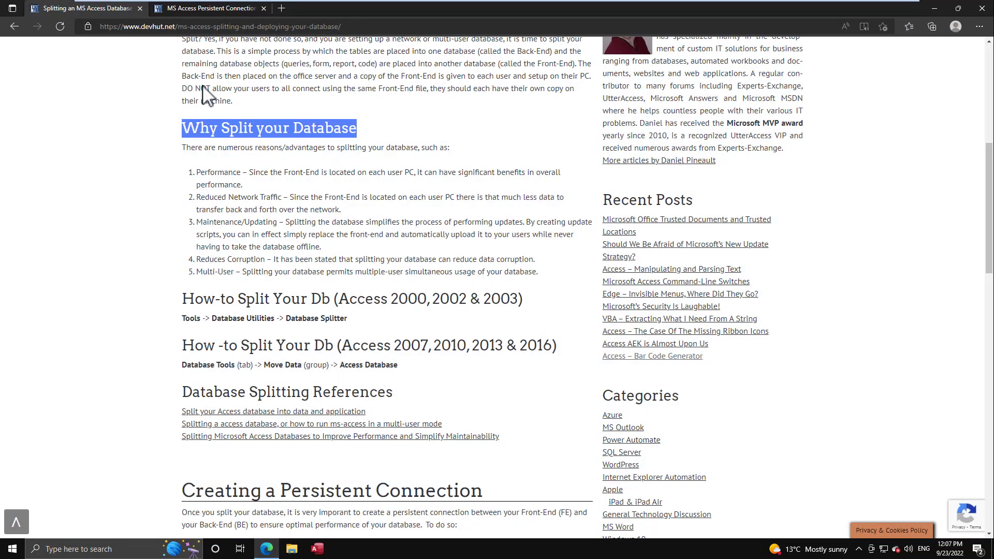
scroll(337, 176, "down", 8)
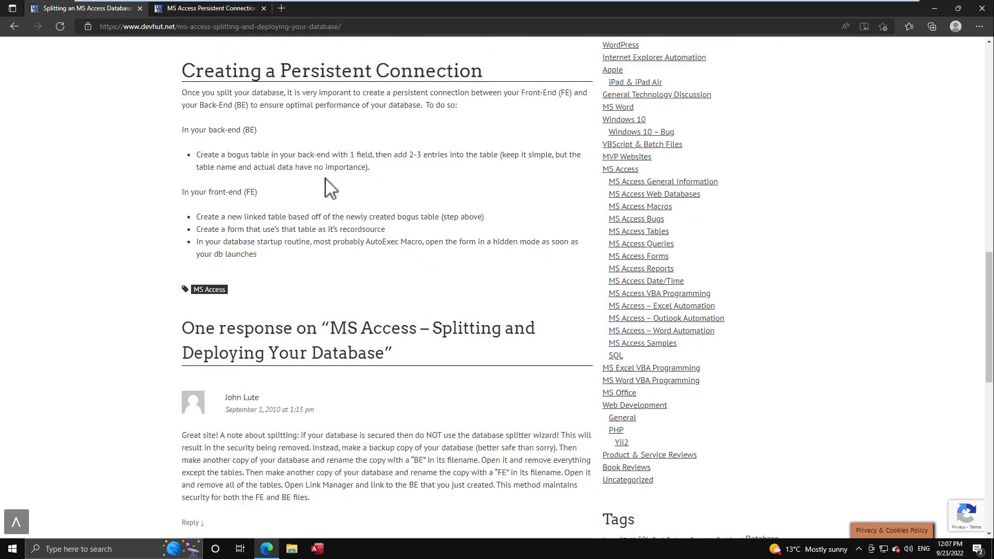
scroll(228, 103, "up", 1)
left_click_drag(183, 113, 468, 323)
left_click(336, 301)
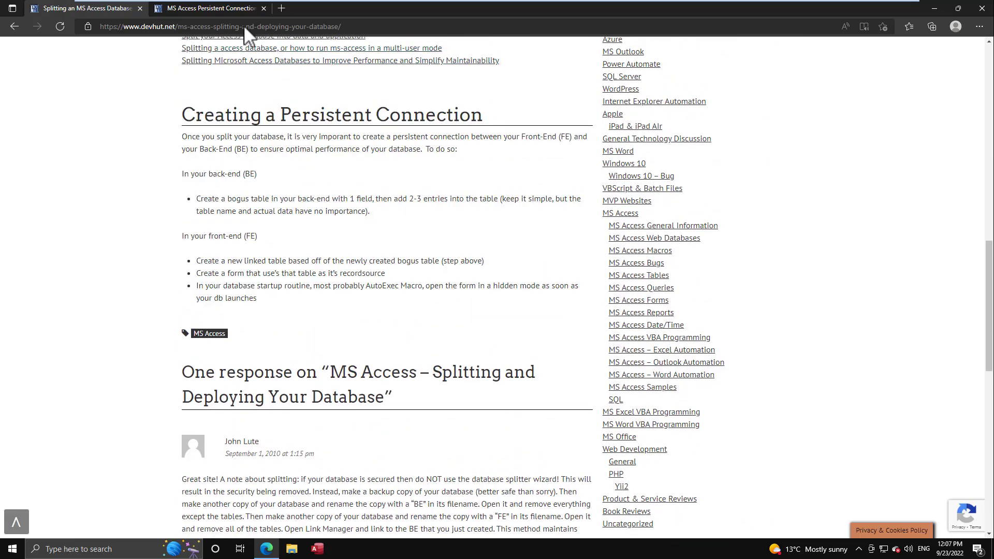
left_click(205, 12)
scroll(215, 85, "down", 7)
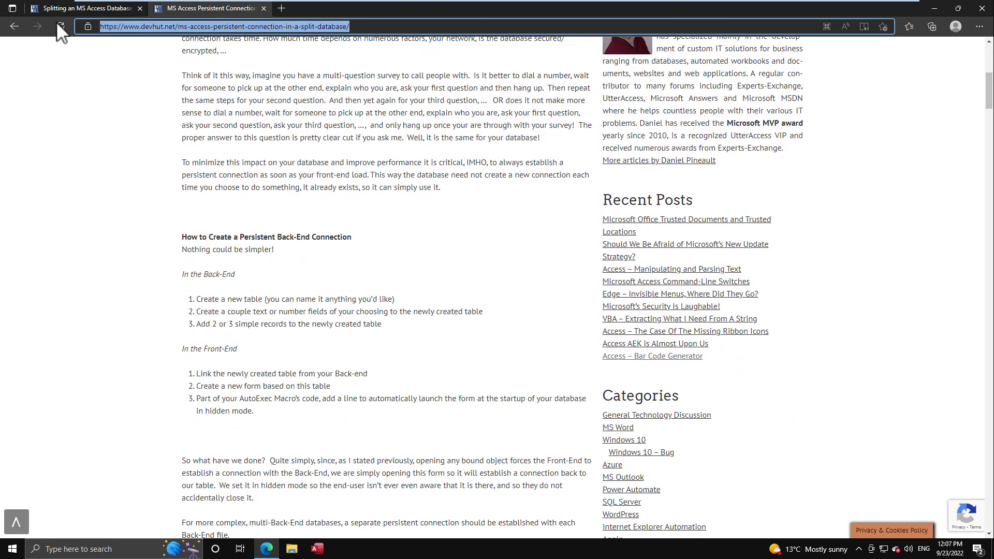
left_click(89, 10)
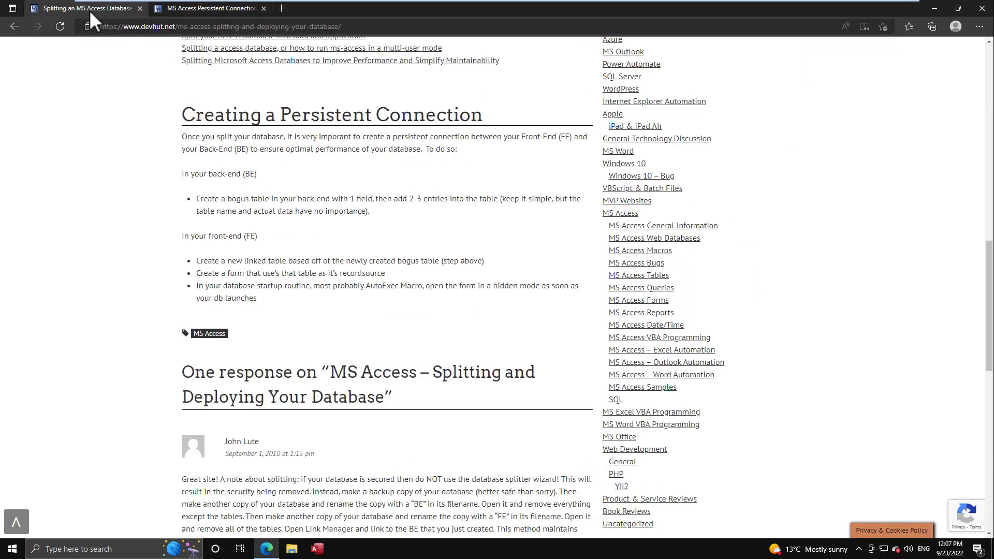
left_click(933, 10)
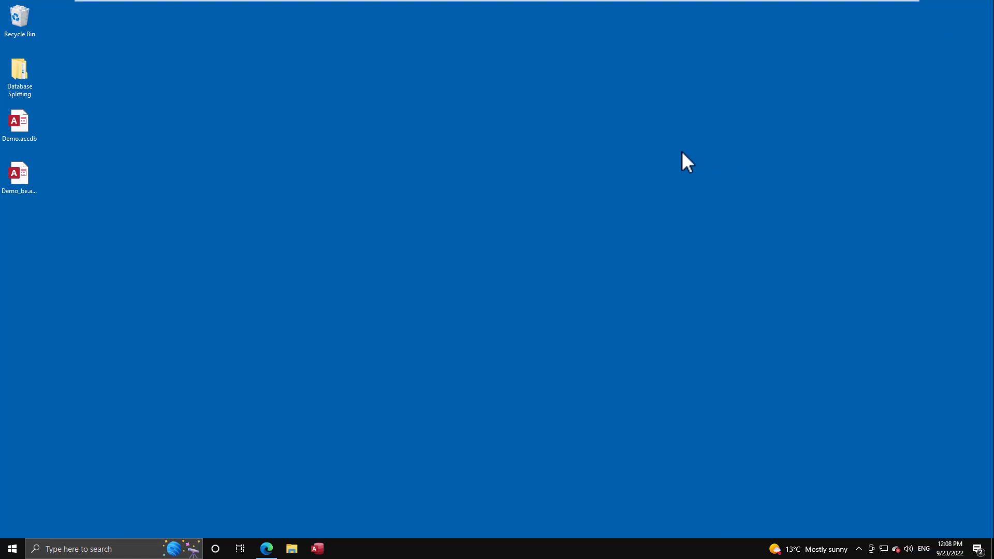
Step: Reopen Demo.accdb from the desktop
double_click(19, 128)
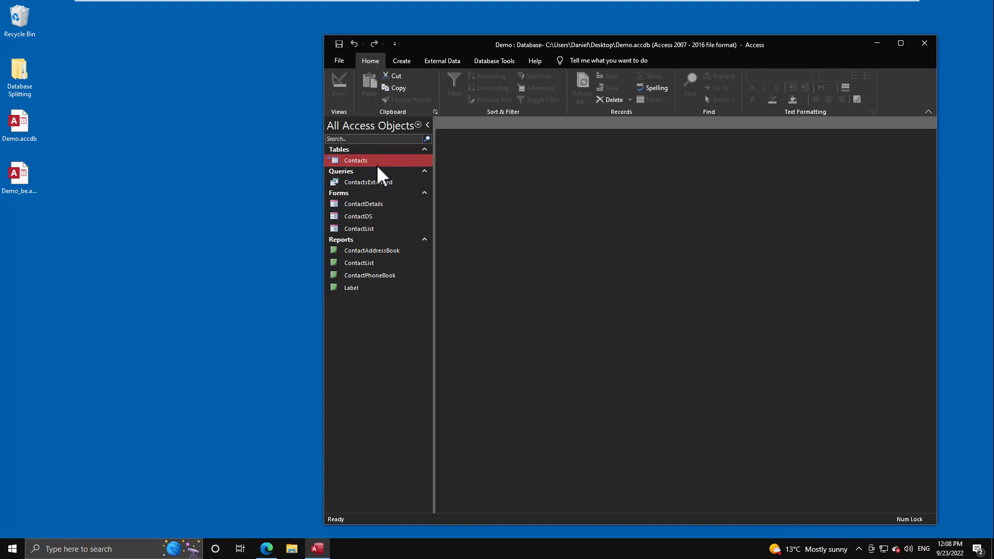
Step: Open and close the Contacts table, ContactDetails form and ContactList report in turn, watching for the back end's lock file on the desktop
mouse_move(377, 162)
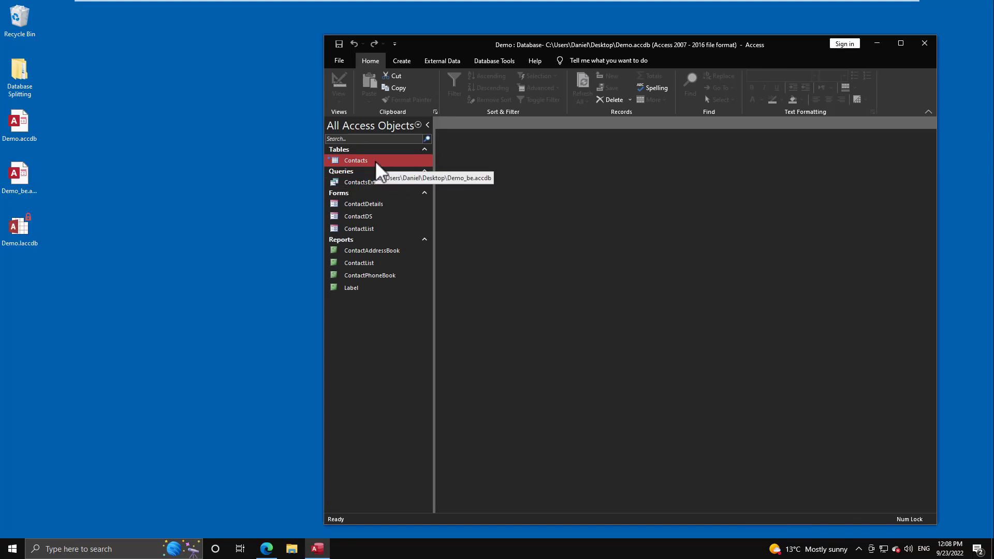
double_click(374, 160)
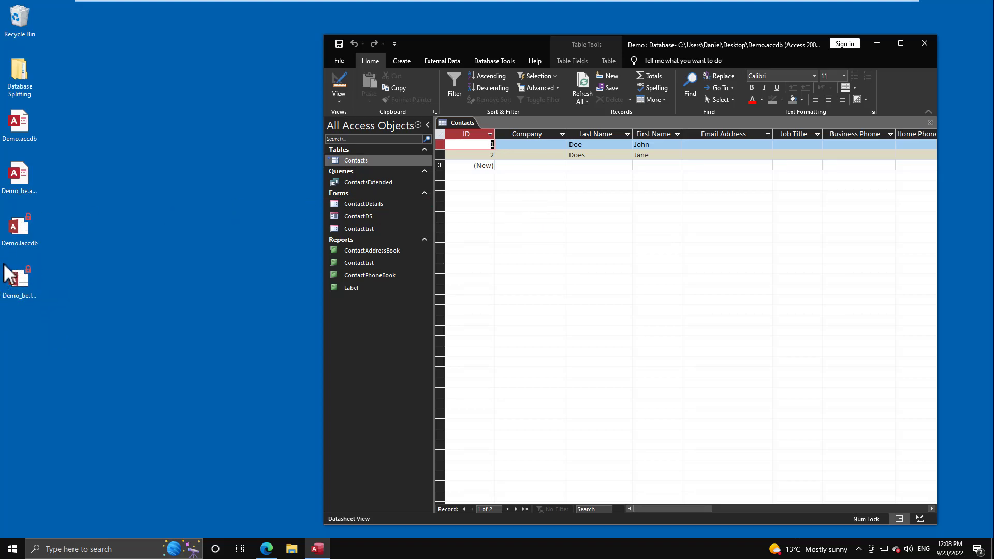
left_click(930, 123)
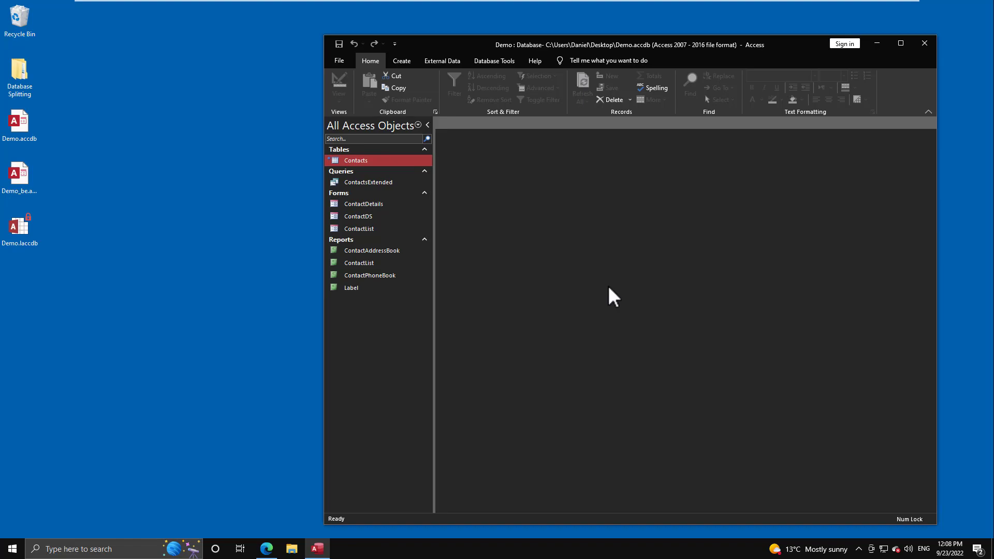
double_click(364, 204)
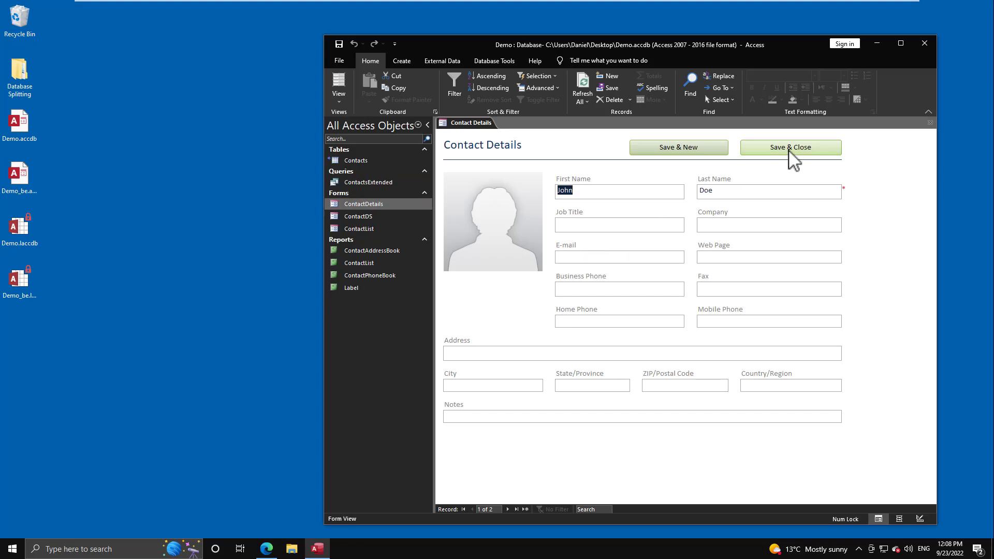
left_click(929, 123)
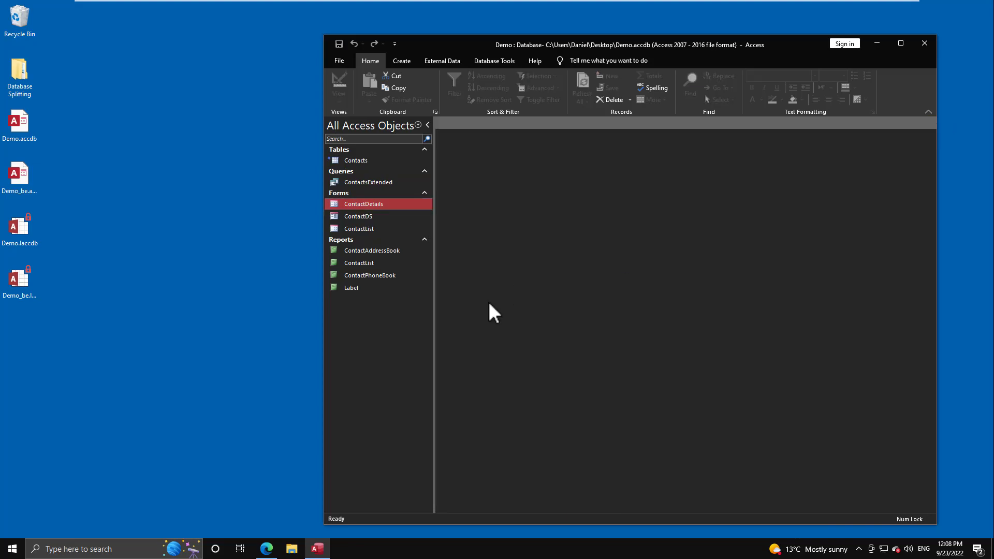
left_click(366, 263)
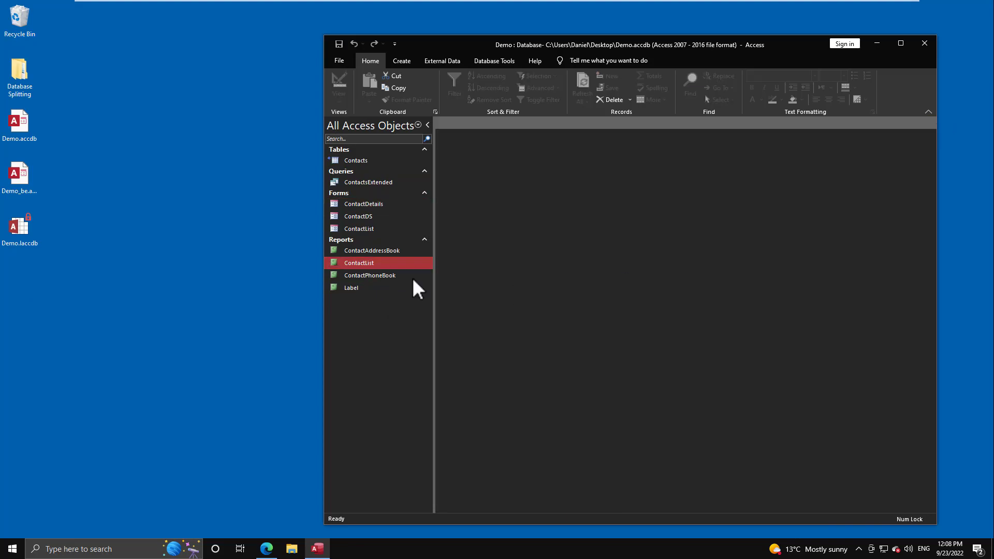
key("Return")
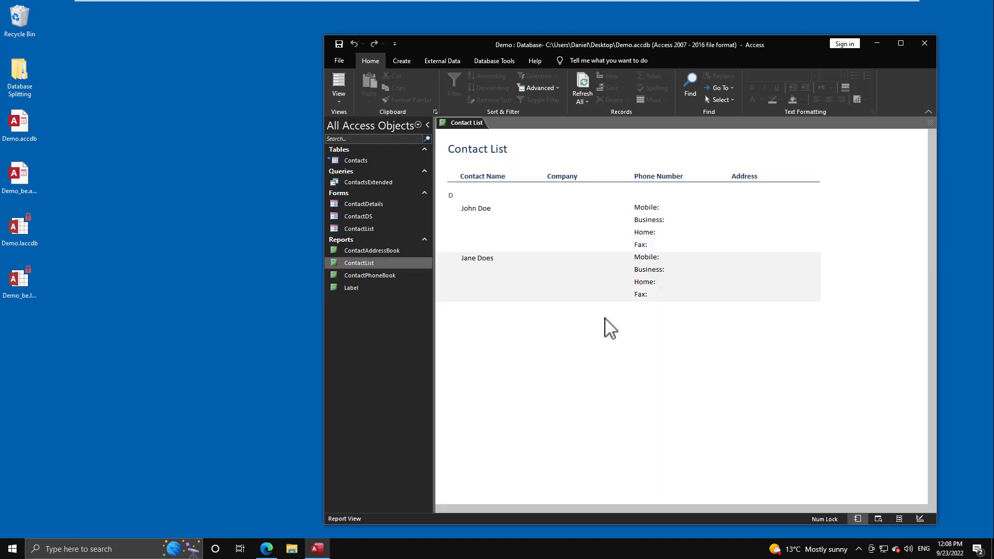
left_click(930, 123)
Step: Reopen the Contacts table, examine the computer and user entries in Demo_be.laccdb with Notepad++, and close Notepad++
double_click(364, 160)
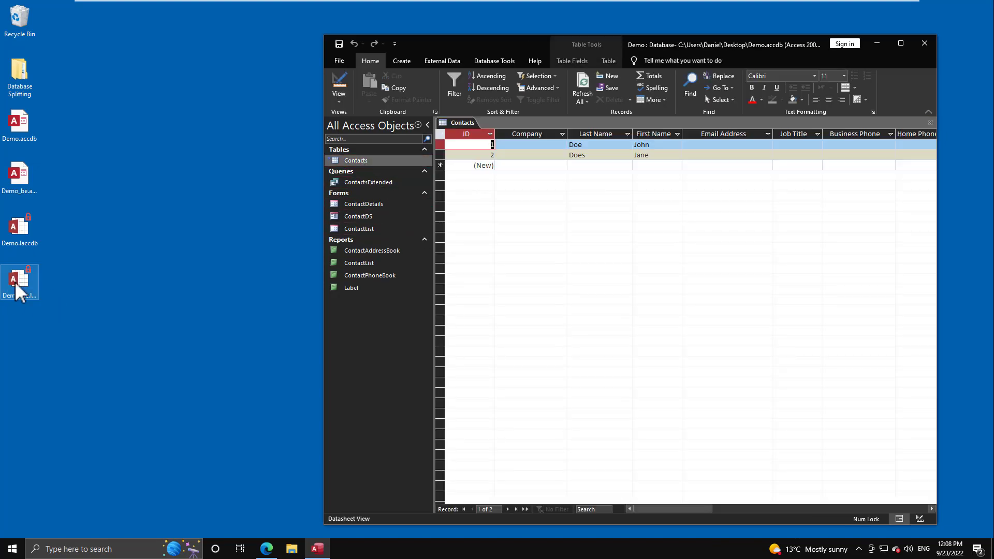
right_click(15, 281)
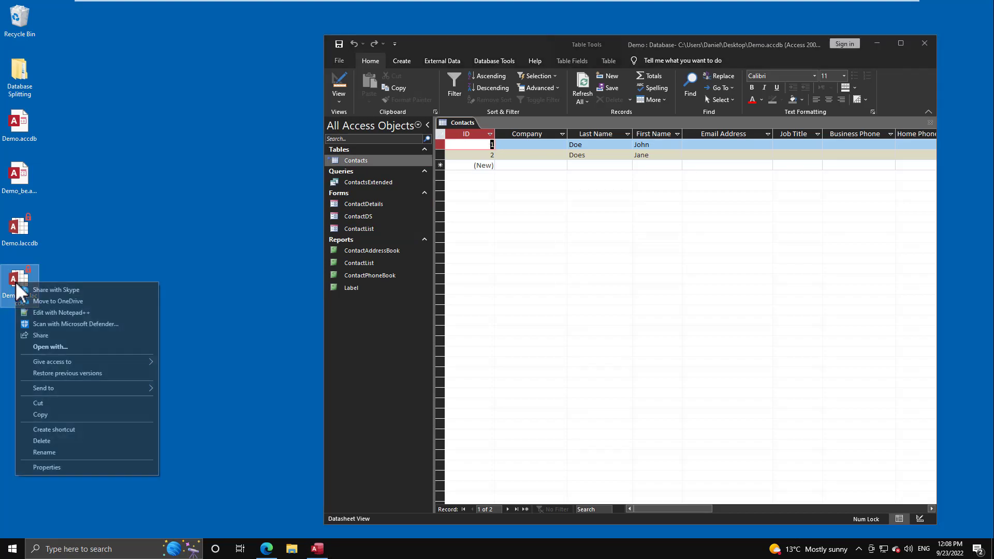
left_click(52, 313)
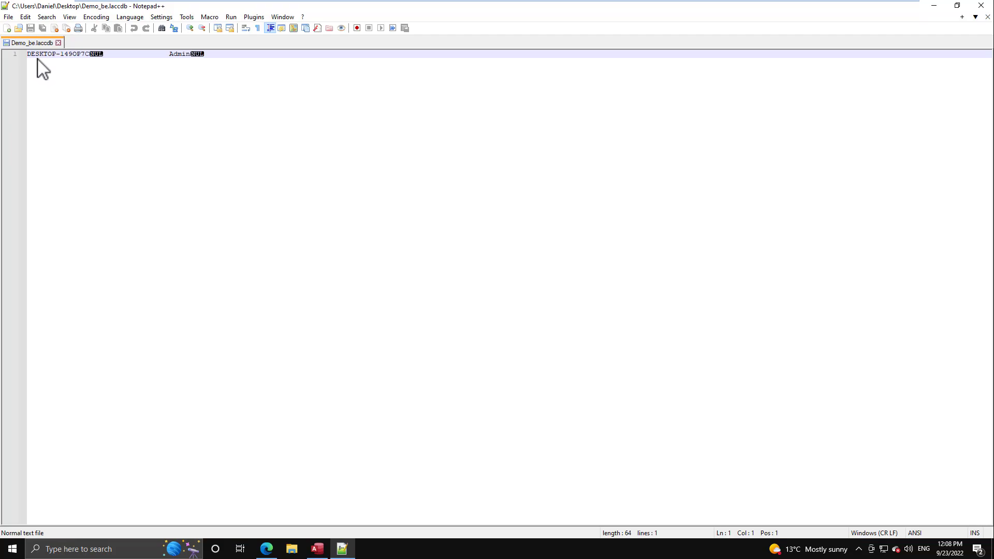
left_click_drag(31, 54, 73, 53)
left_click_drag(170, 54, 191, 55)
left_click(987, 17)
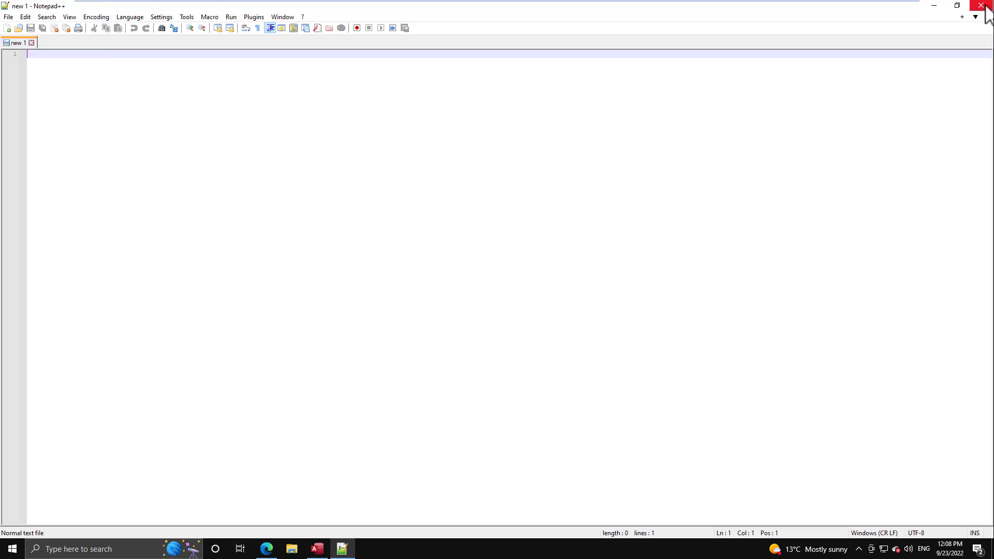
left_click(987, 9)
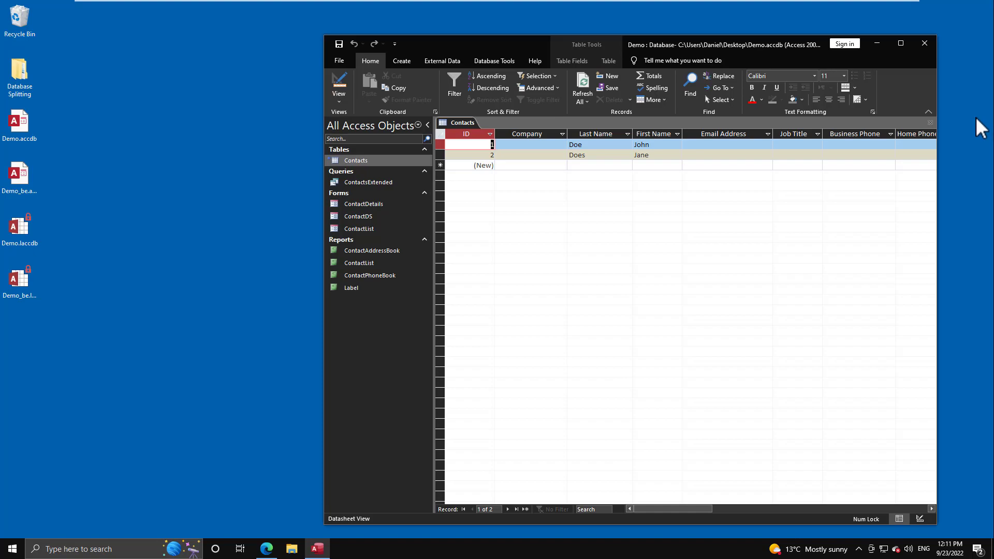
Step: Close the Contacts table and Demo.accdb, and open Demo_be.accdb from the desktop by entering its database password
left_click(929, 123)
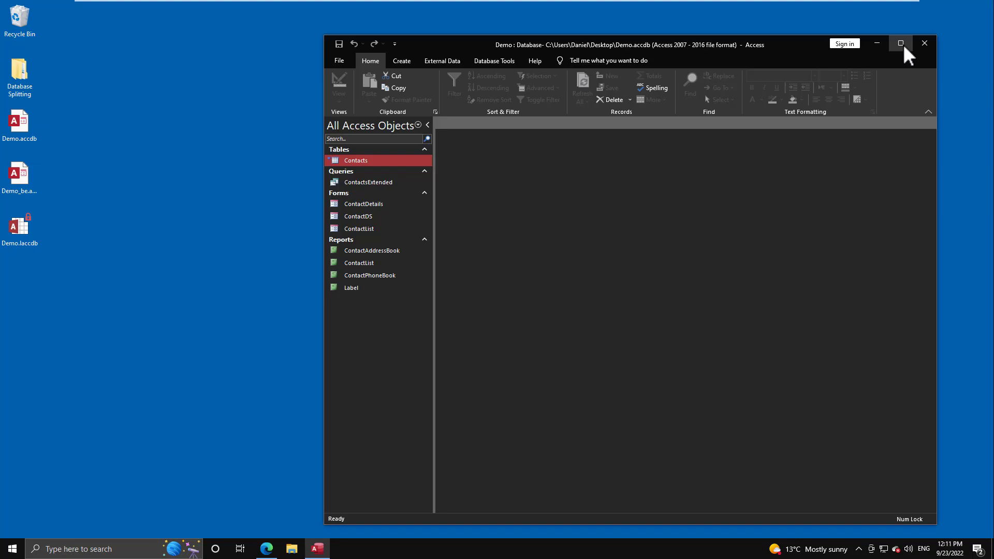
left_click(924, 44)
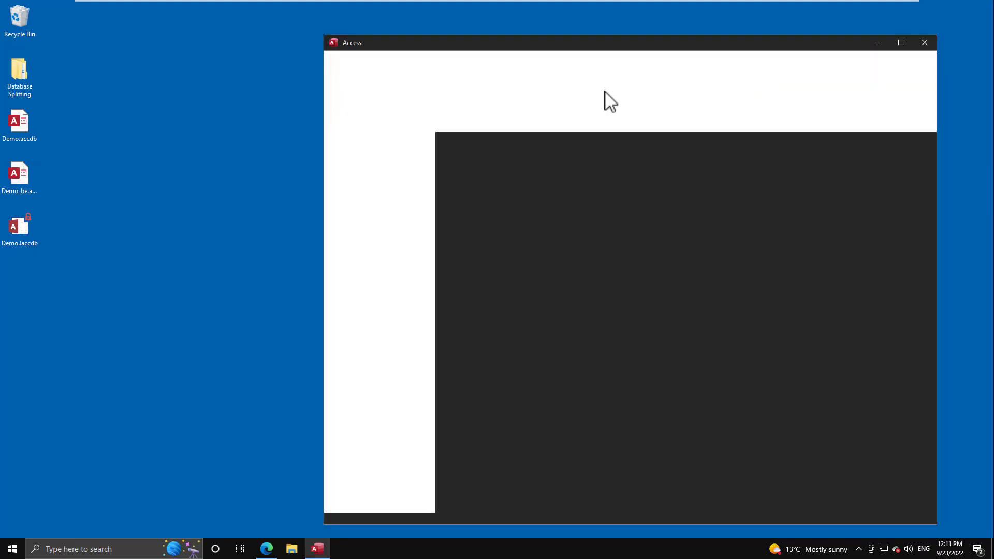
double_click(23, 176)
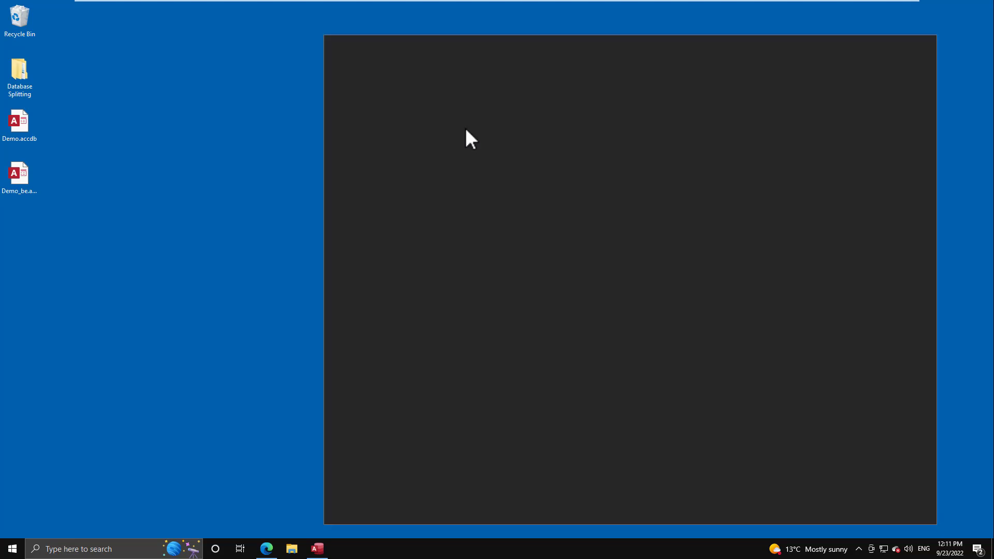
type("*")
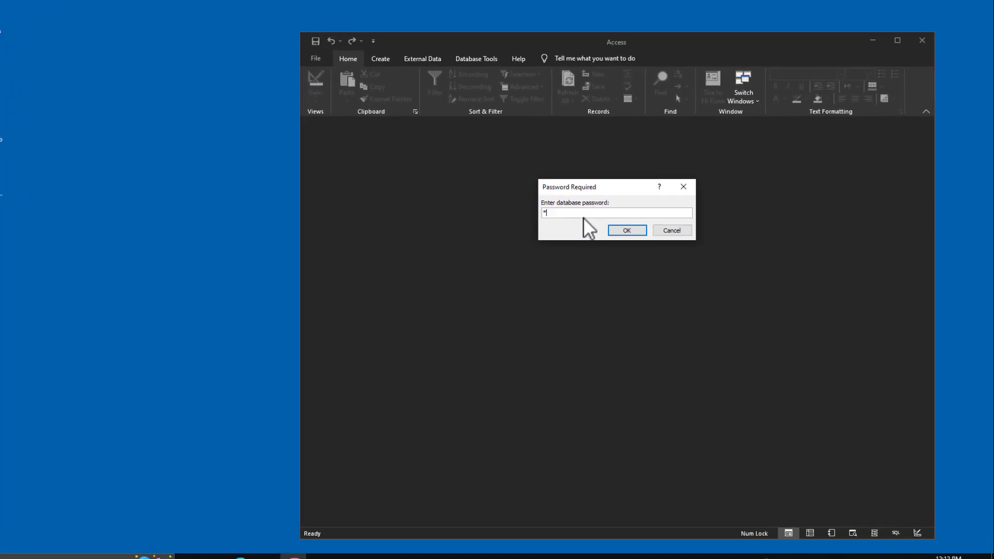
key("Return")
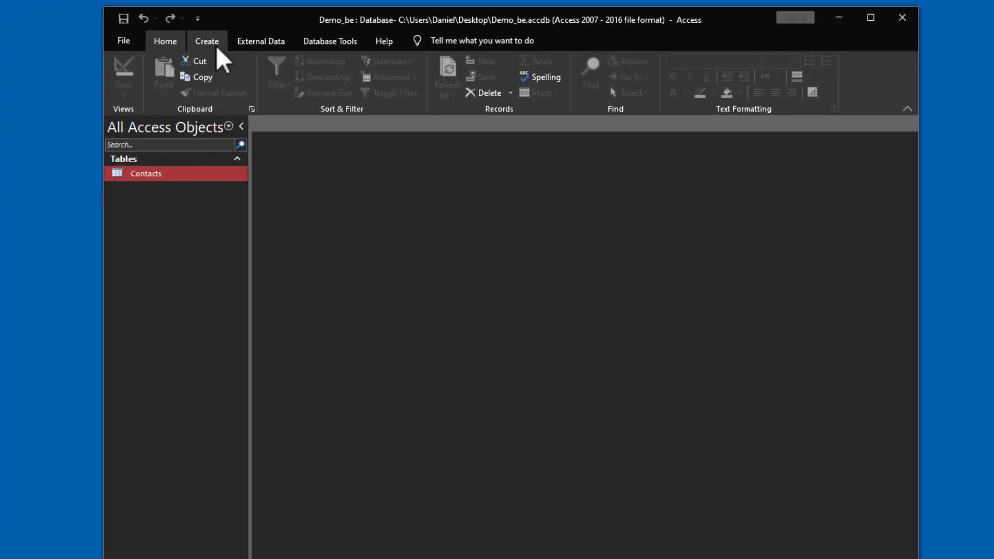
Step: Design a new table in the back end with an AutoNumber field Id and a Short Text field DbStatus
left_click(213, 42)
left_click(201, 80)
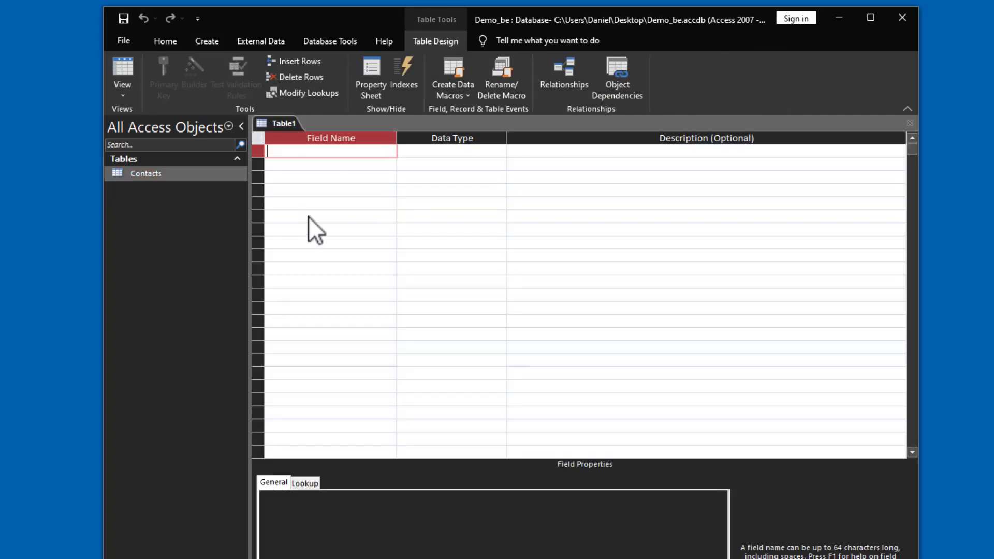
type("Id")
key("Tab")
type("AutoNumber")
key("Tab")
key("Tab")
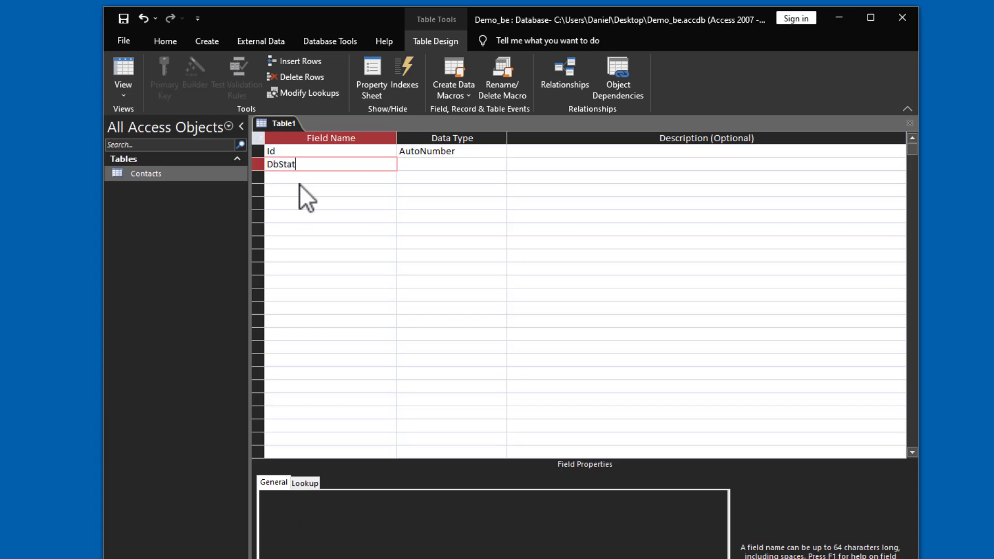
key("Tab")
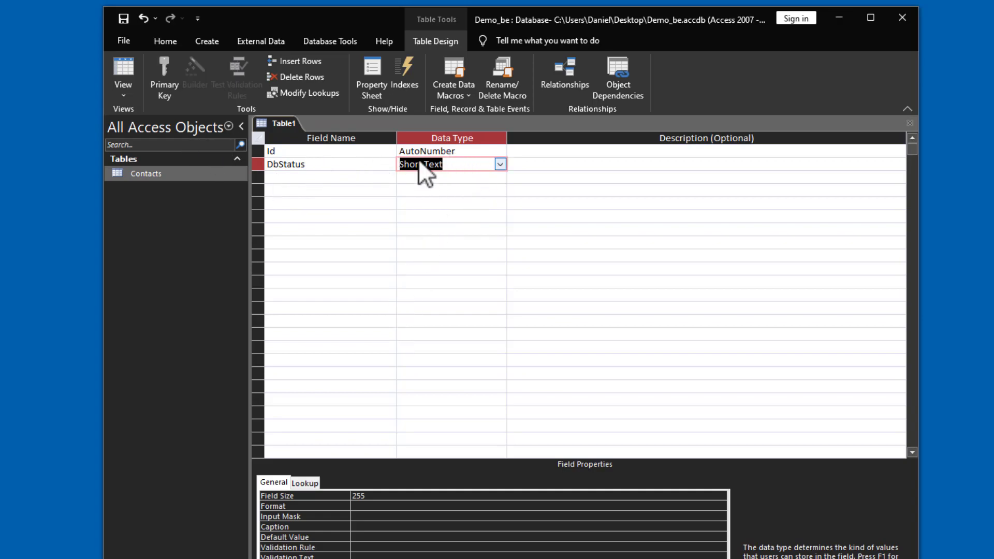
Step: Make the Id field the primary key and save the table as PersistentConnection
left_click(297, 151)
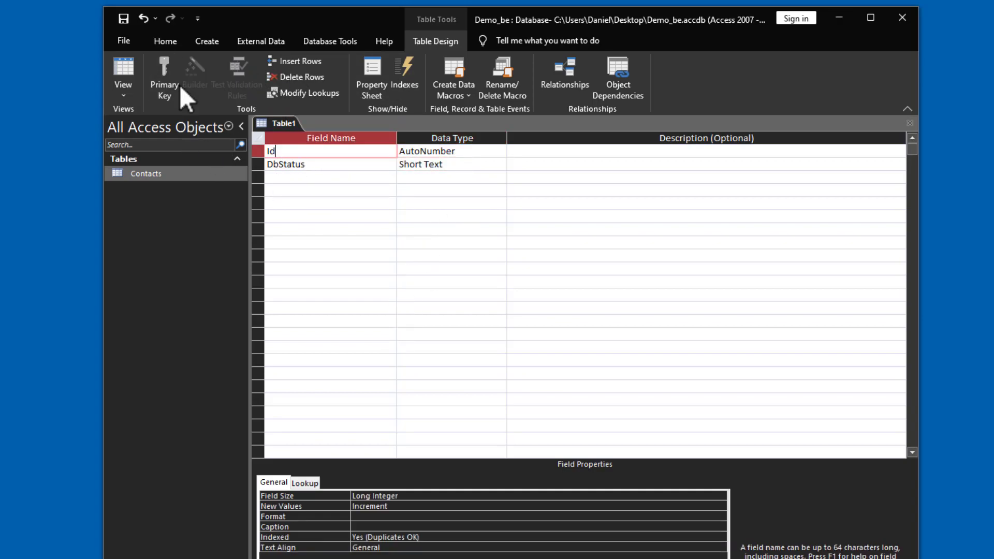
left_click(166, 66)
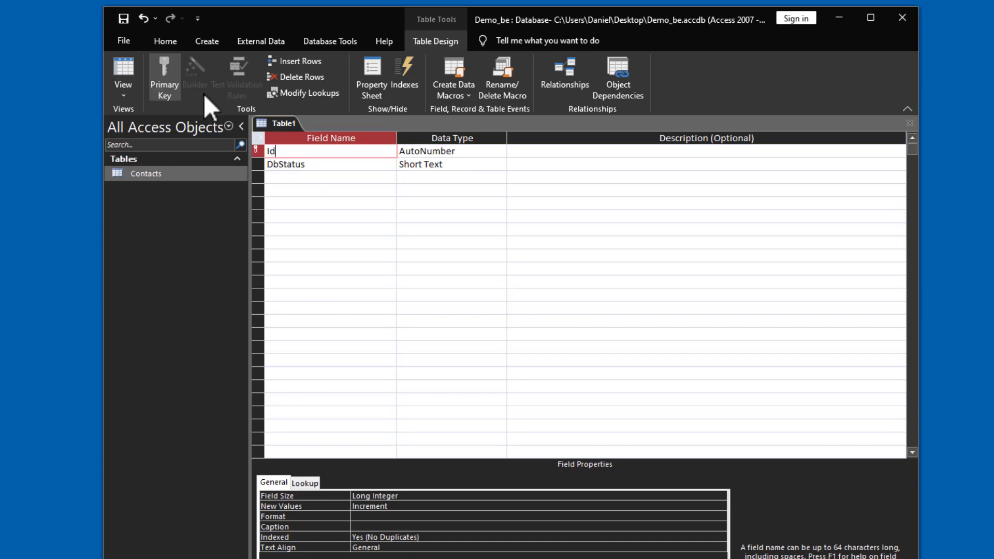
left_click(909, 124)
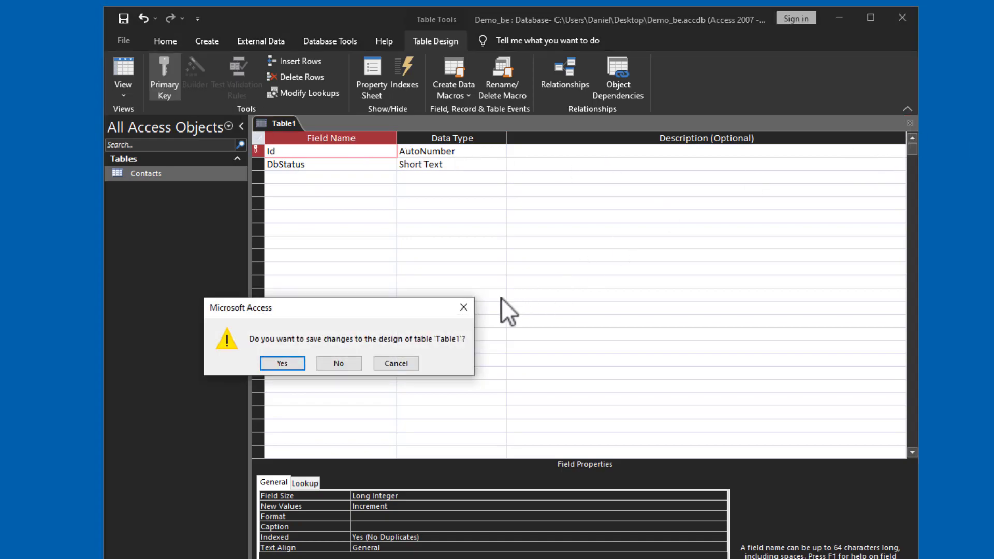
left_click(282, 362)
type("Perb")
key("BackSpace")
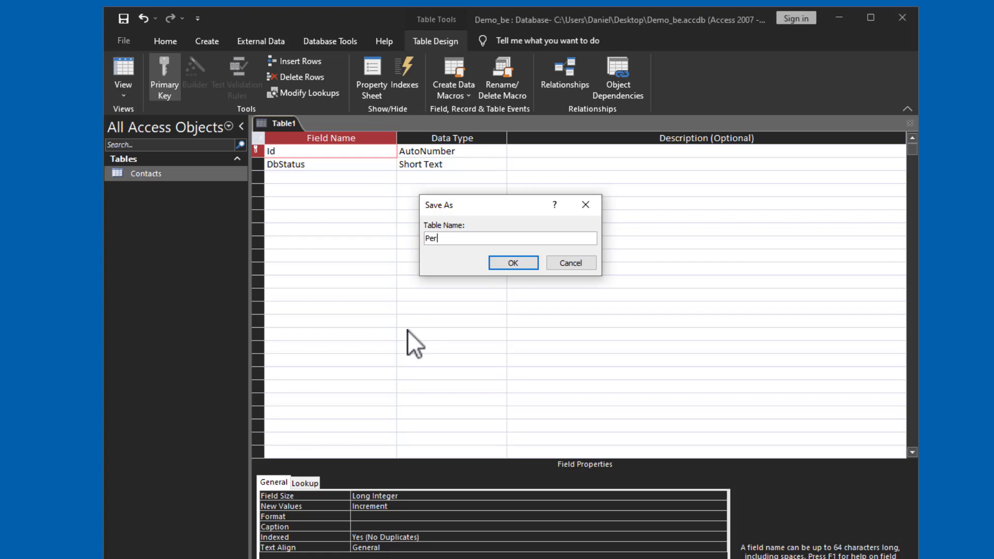
type("sistentConnection")
key("Return")
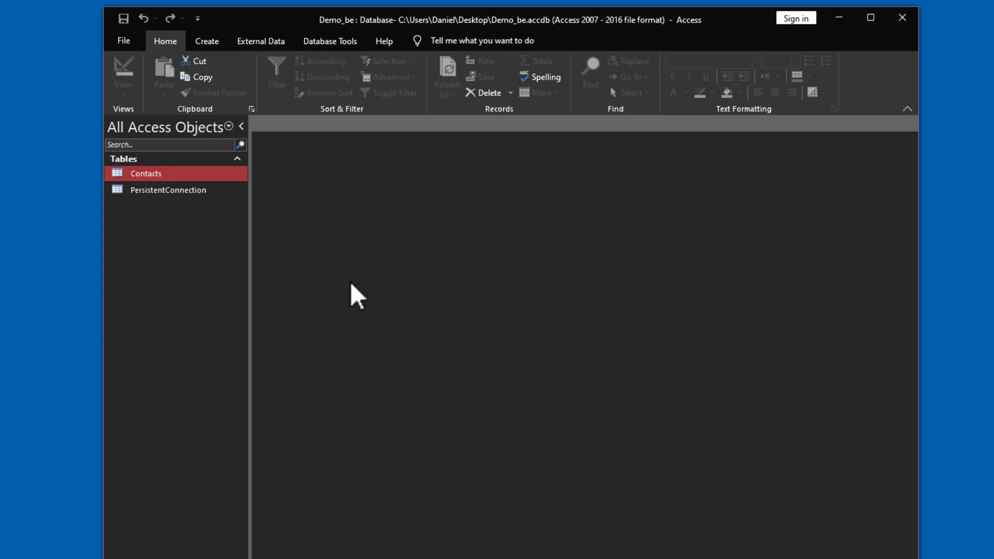
Step: Add two records with DbStatus values a and b to the PersistentConnection table, and close the back-end database
double_click(195, 194)
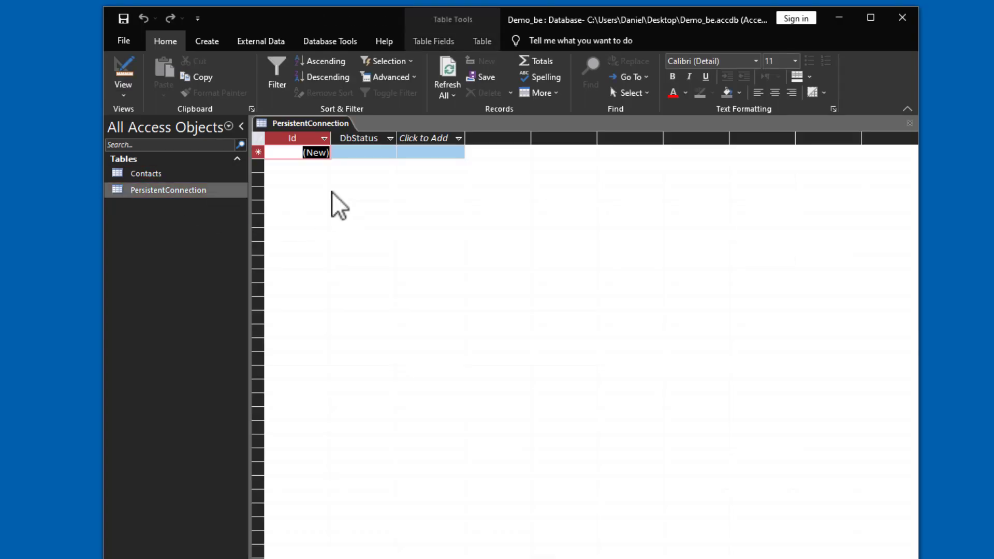
left_click(374, 152)
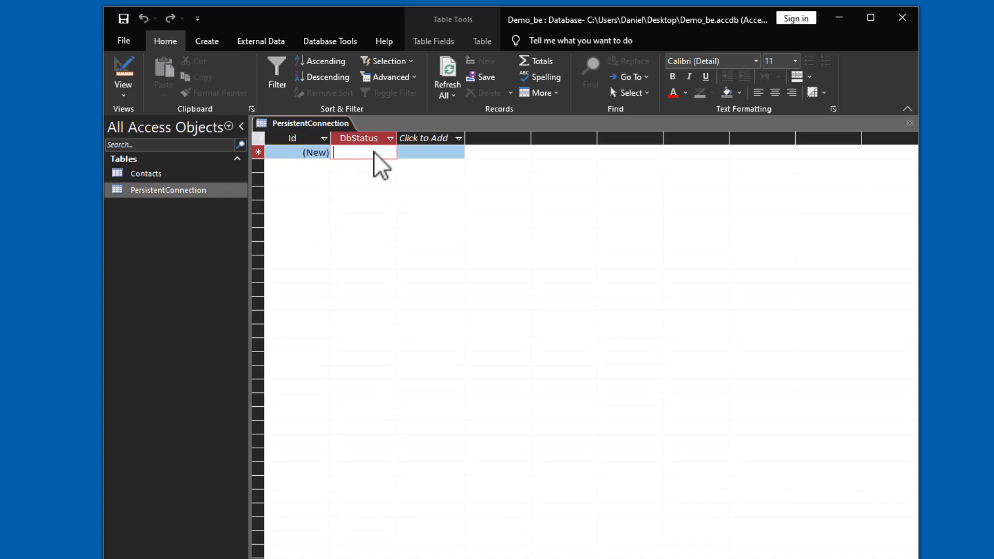
type("a")
key("Return")
type("b")
key("Return")
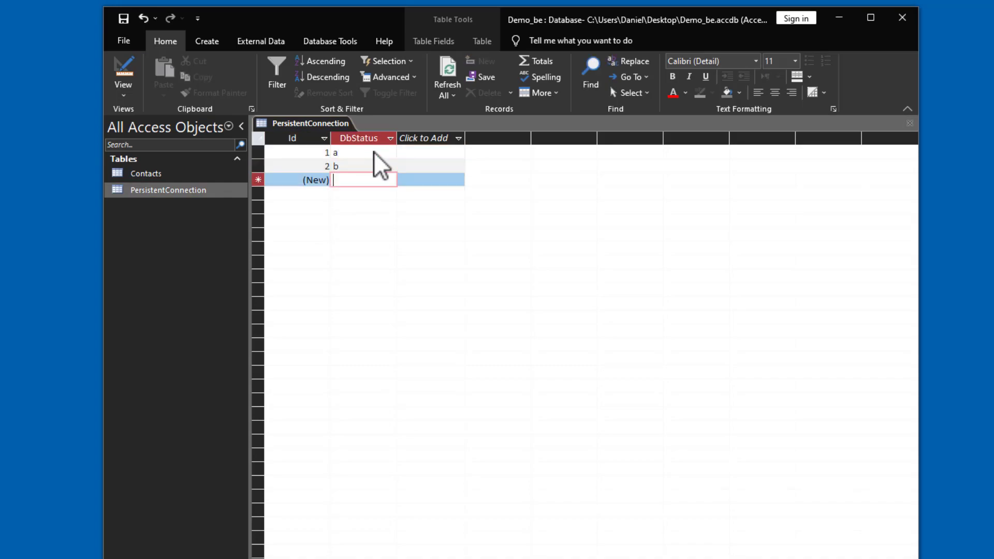
left_click(909, 123)
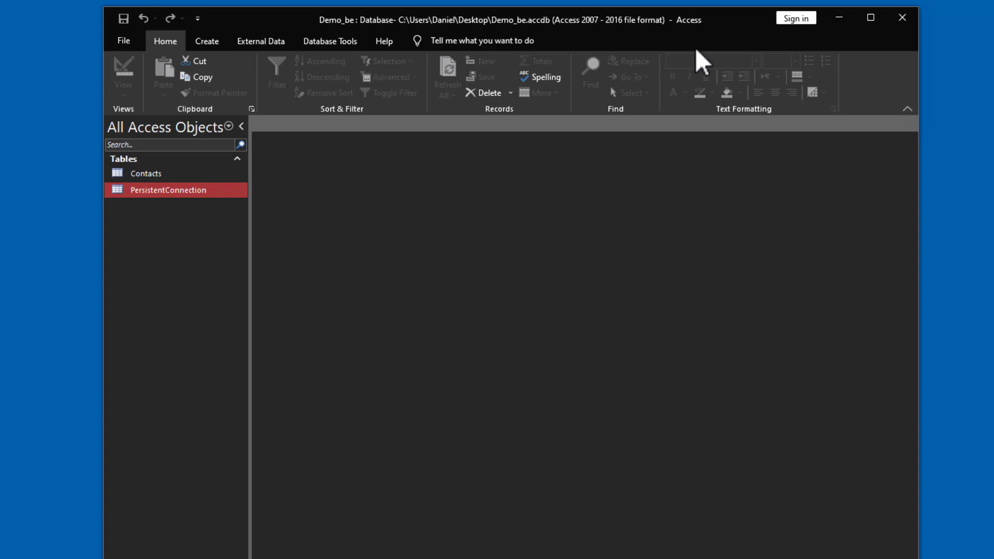
left_click(902, 17)
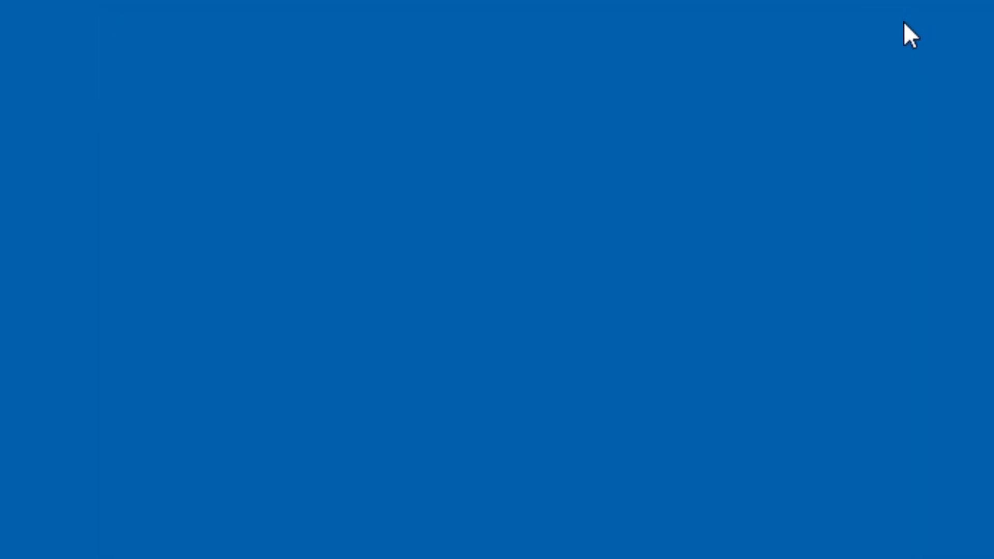
Step: Open Demo.accdb and set up linking to an external Access database, with Demo_be.accdb on the desktop as the source
double_click(27, 123)
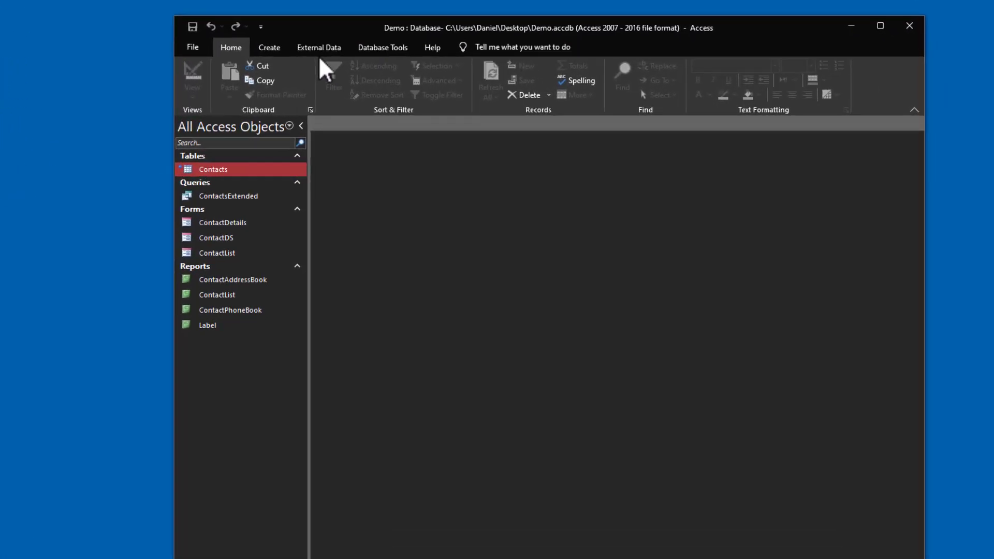
left_click(440, 60)
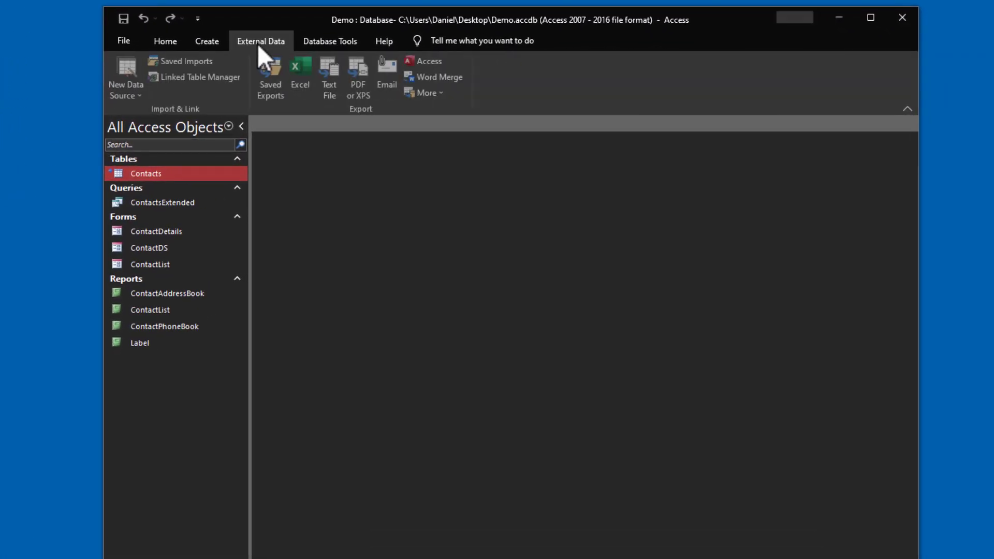
left_click(136, 94)
mouse_move(149, 143)
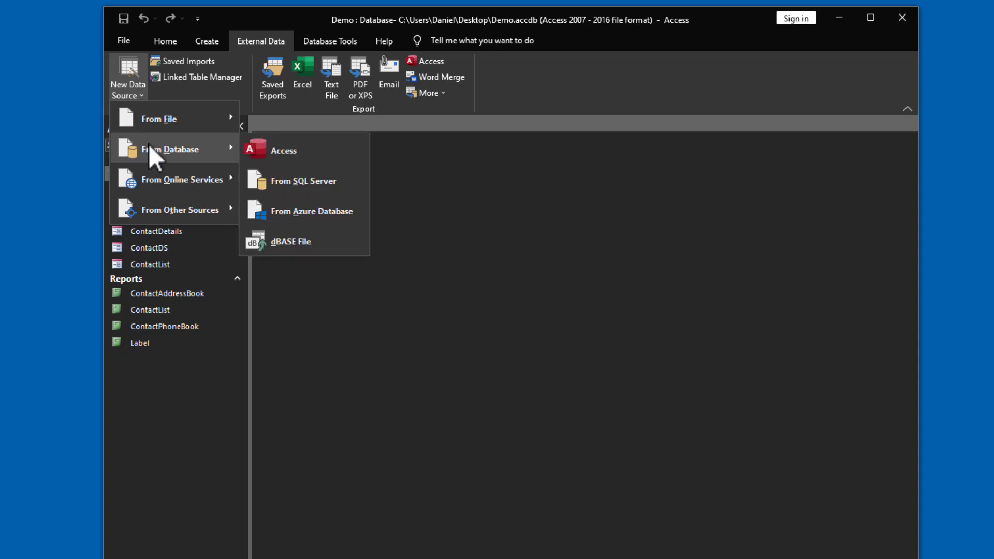
left_click(290, 150)
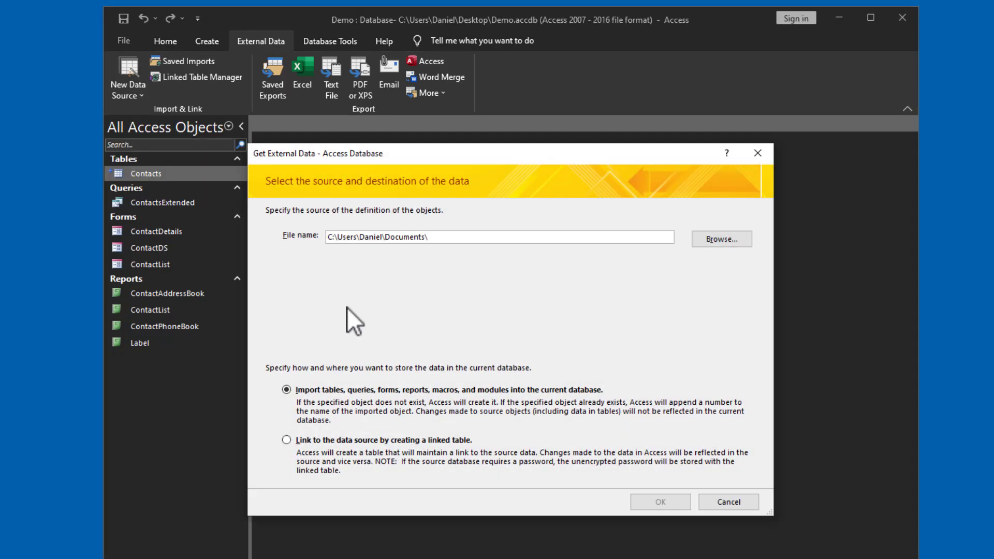
left_click(346, 441)
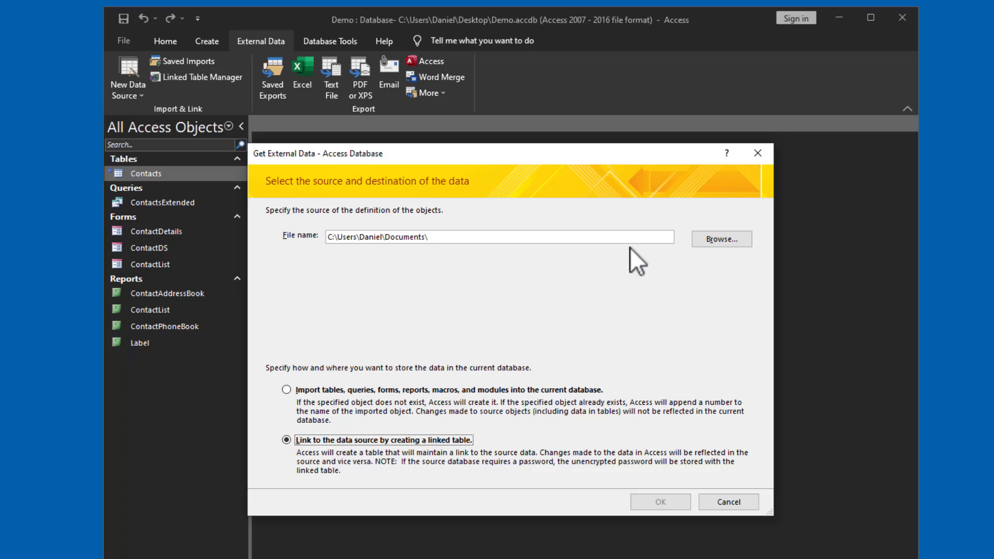
left_click(721, 239)
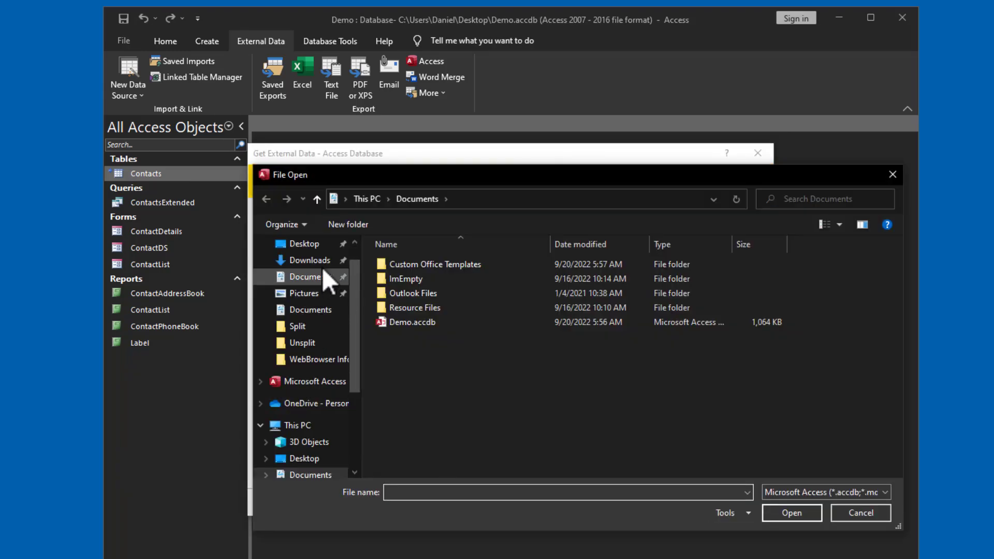
left_click(310, 243)
left_click(409, 293)
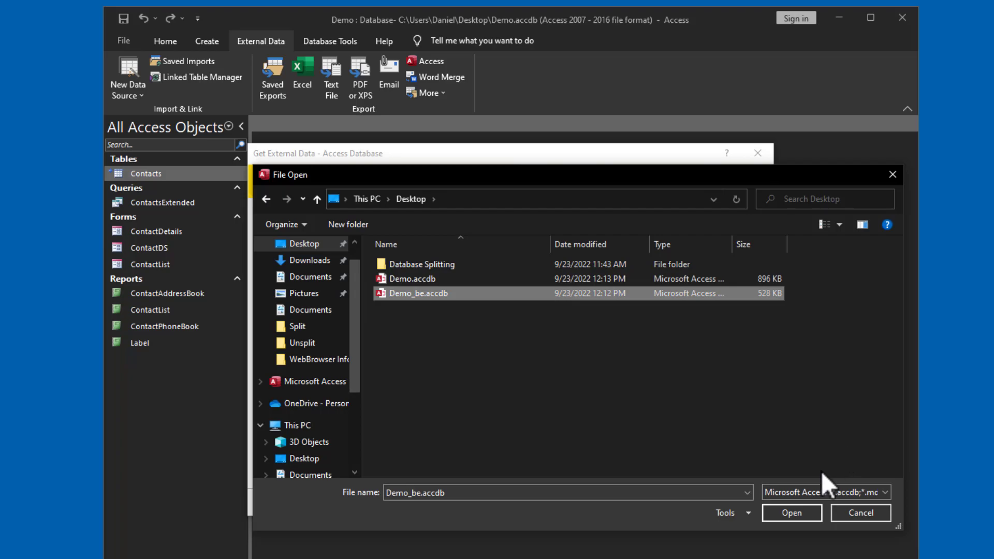
left_click(797, 514)
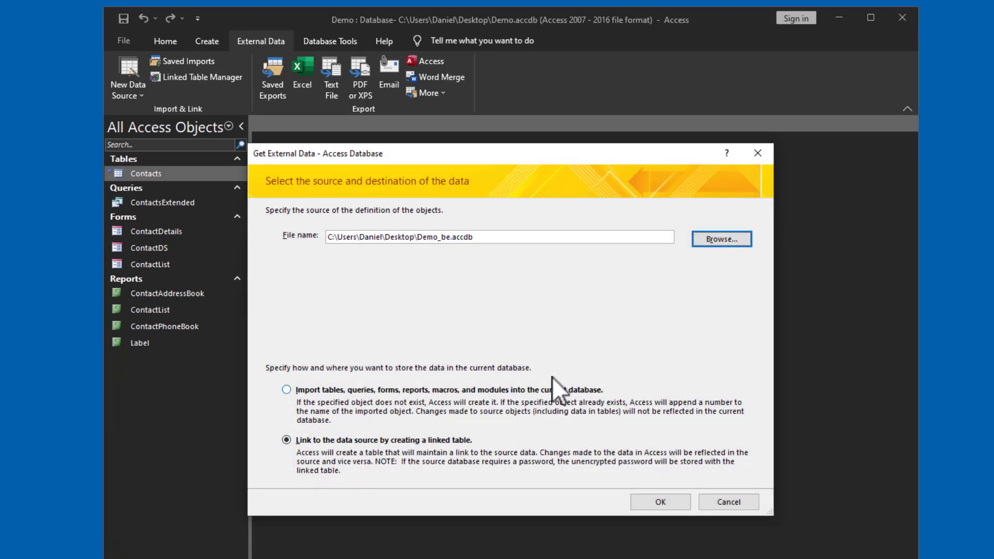
Step: Confirm the source, enter the back-end database password, and link the PersistentConnection table
left_click(664, 498)
type("p")
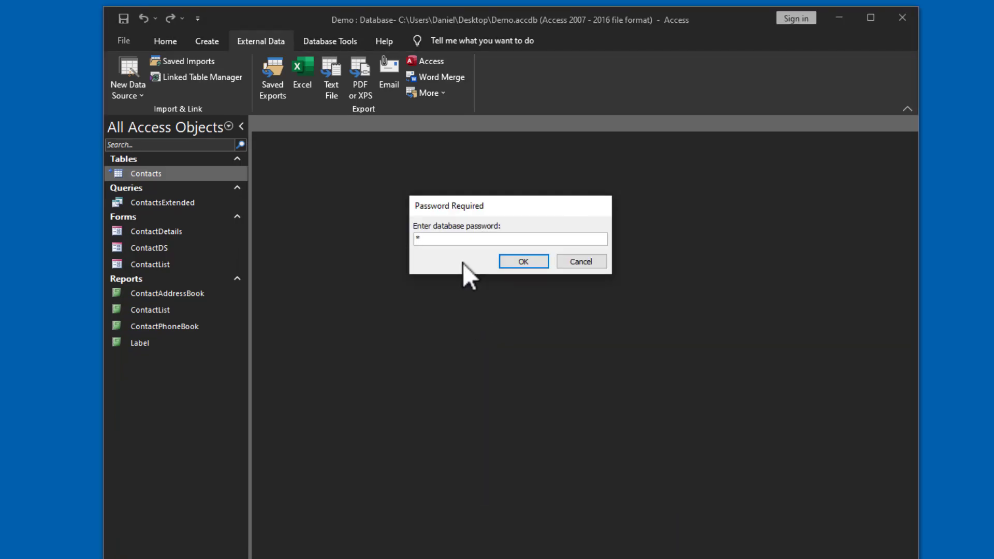
key("Return")
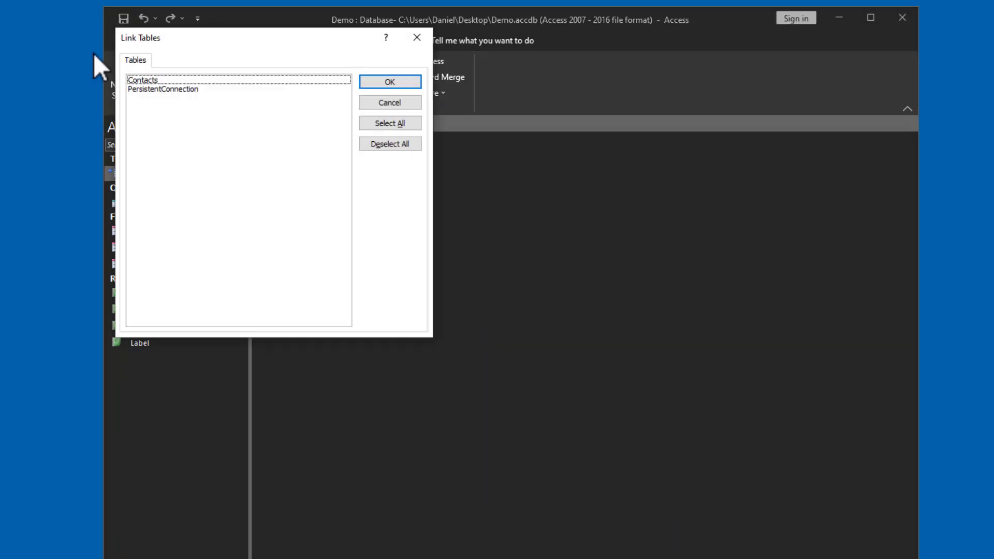
left_click(148, 89)
left_click(409, 78)
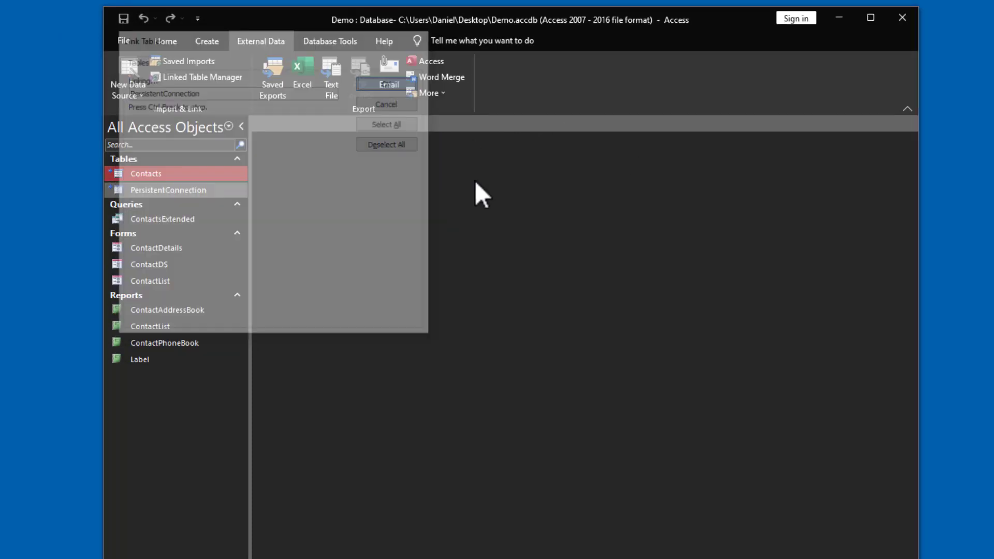
Step: Open the linked PersistentConnection table to check its records, and close it
left_click(155, 189)
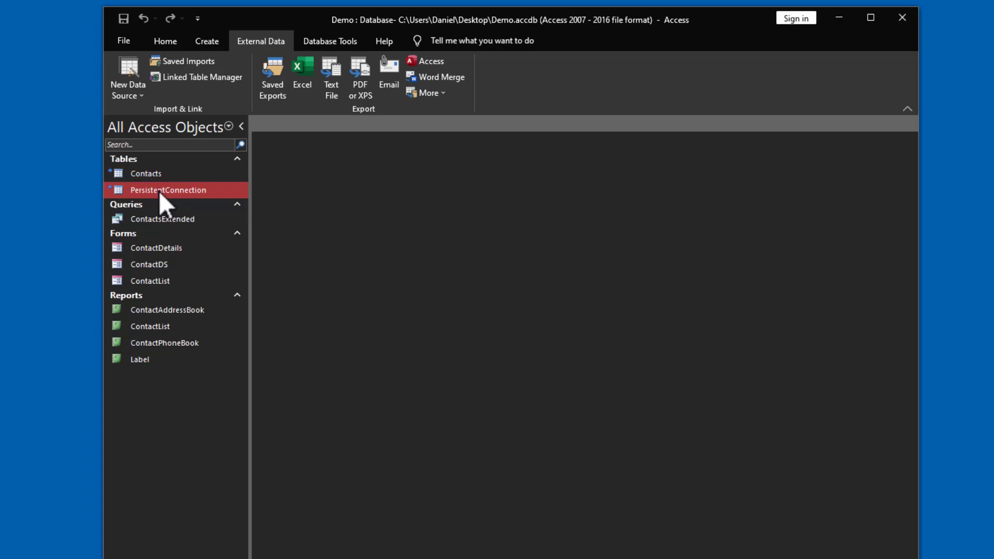
double_click(159, 191)
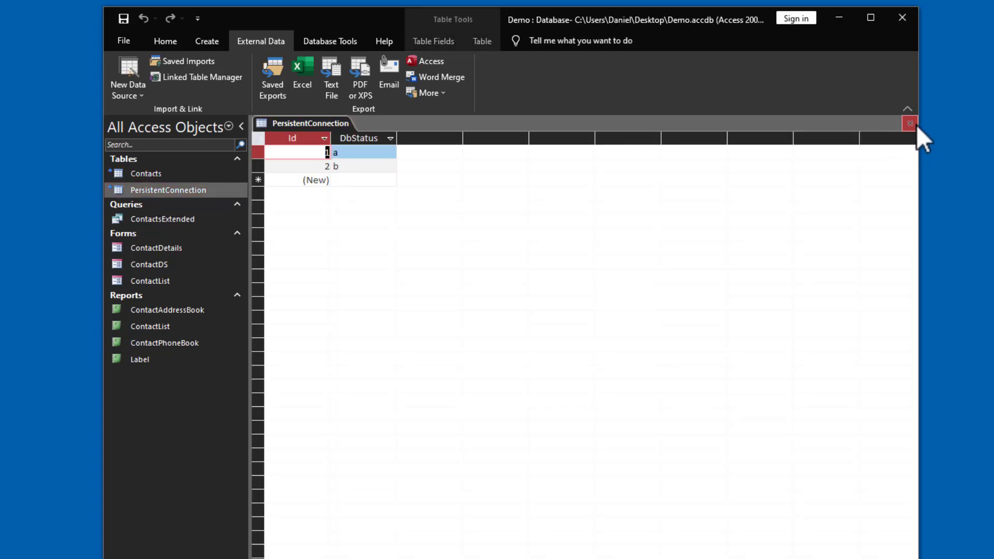
left_click(909, 123)
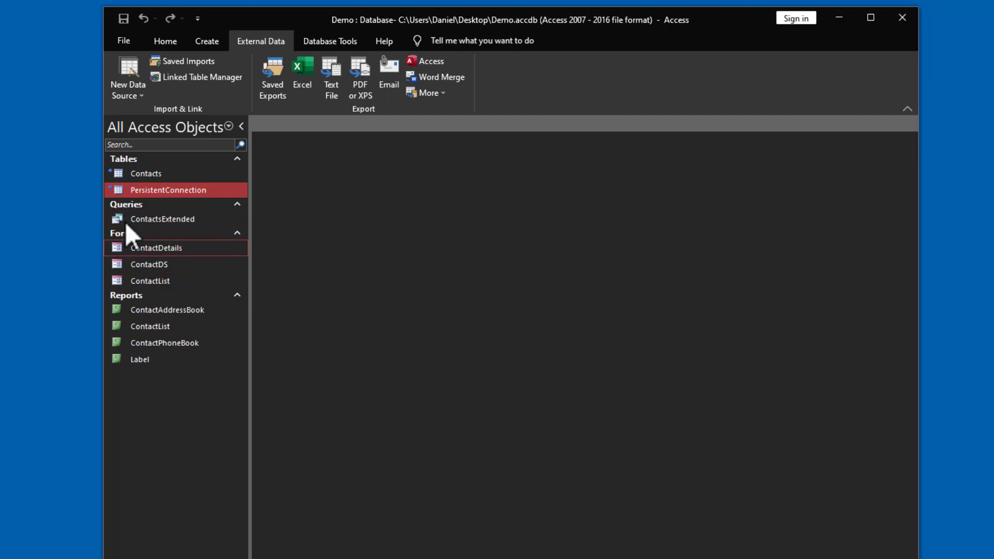
Step: Create a form based on the PersistentConnection table and save it as PersistentConnection
left_click(207, 42)
scroll(219, 40, "up", 1)
scroll(219, 40, "down", 1)
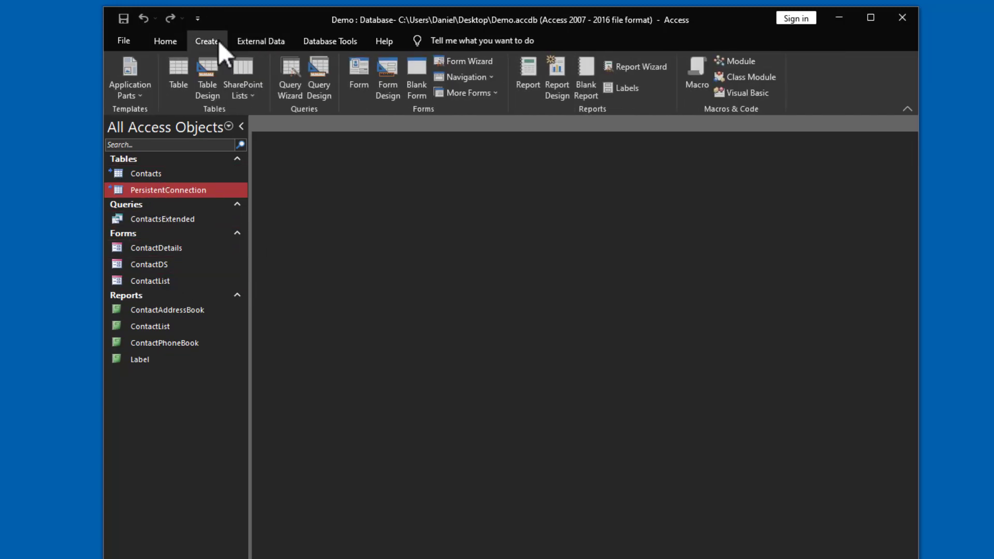
left_click(361, 69)
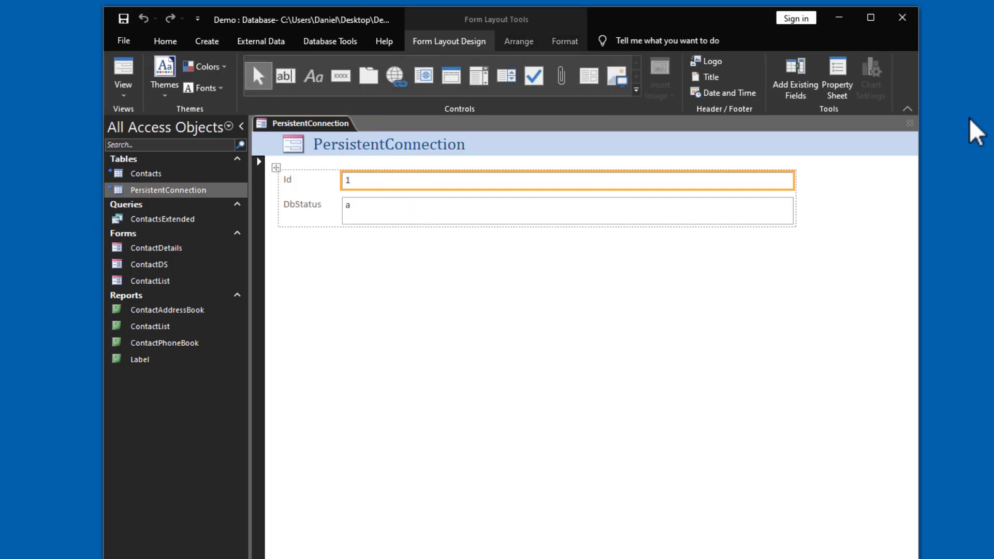
left_click(909, 123)
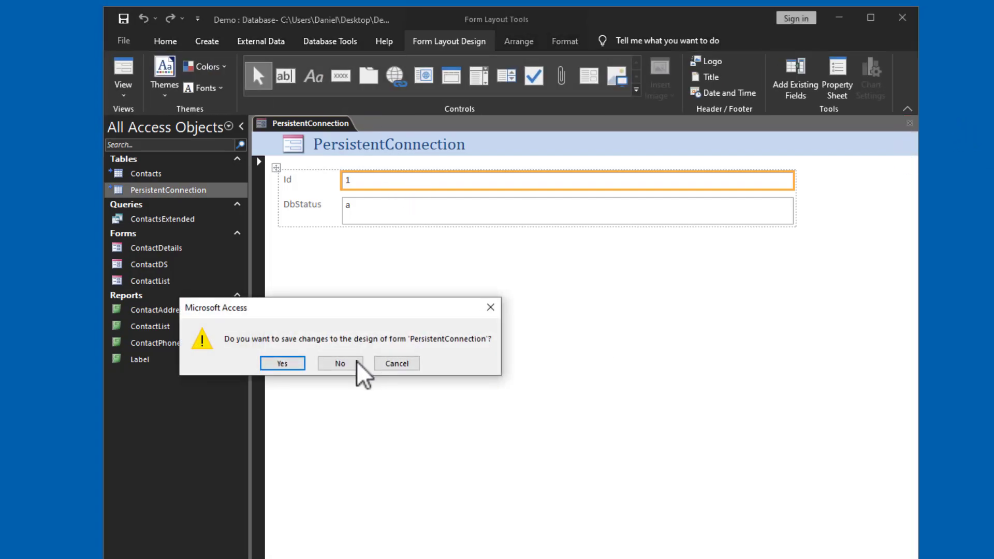
left_click(301, 364)
left_click(523, 264)
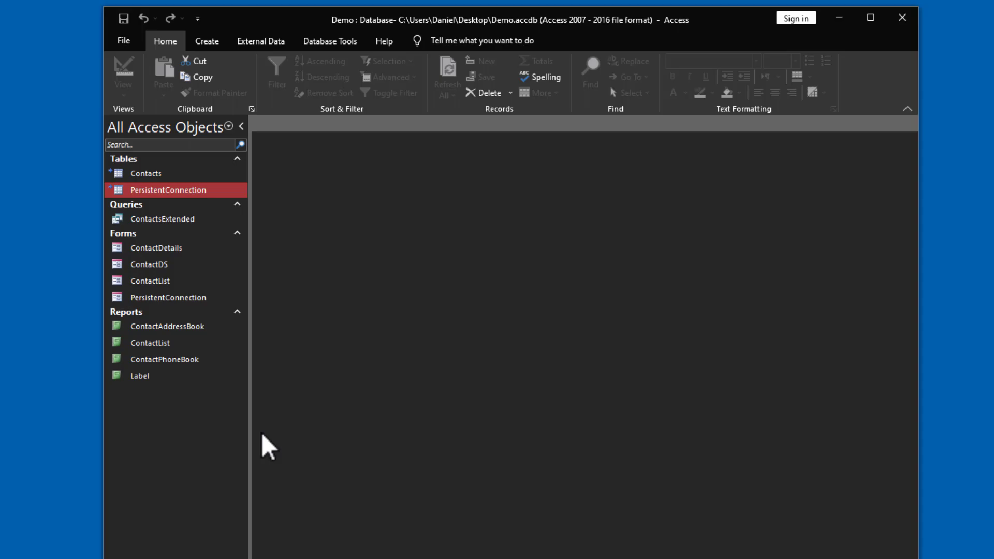
Step: Create a new macro with a RunCode action whose function name is =StartUp()
left_click(207, 42)
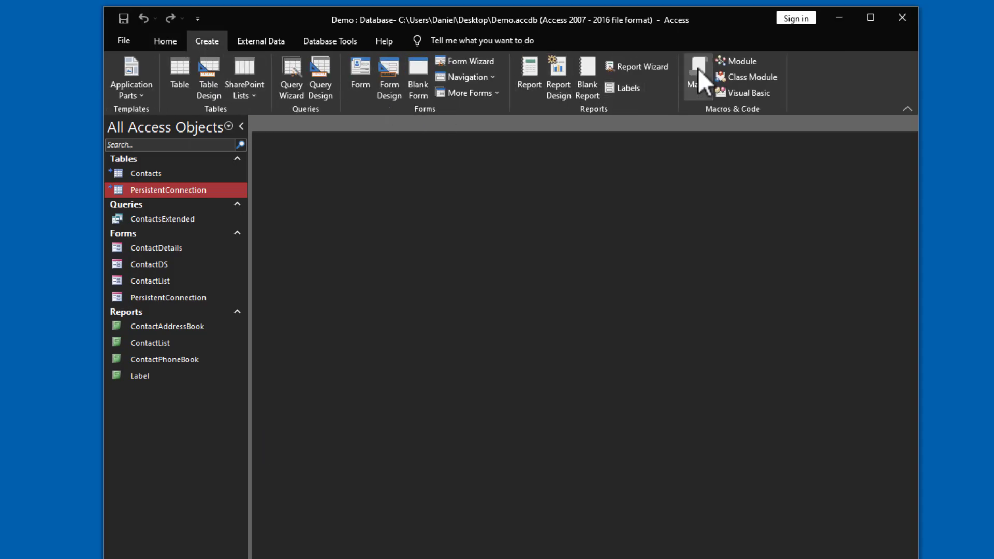
left_click(698, 69)
type("RunCode")
key("Return")
type("=")
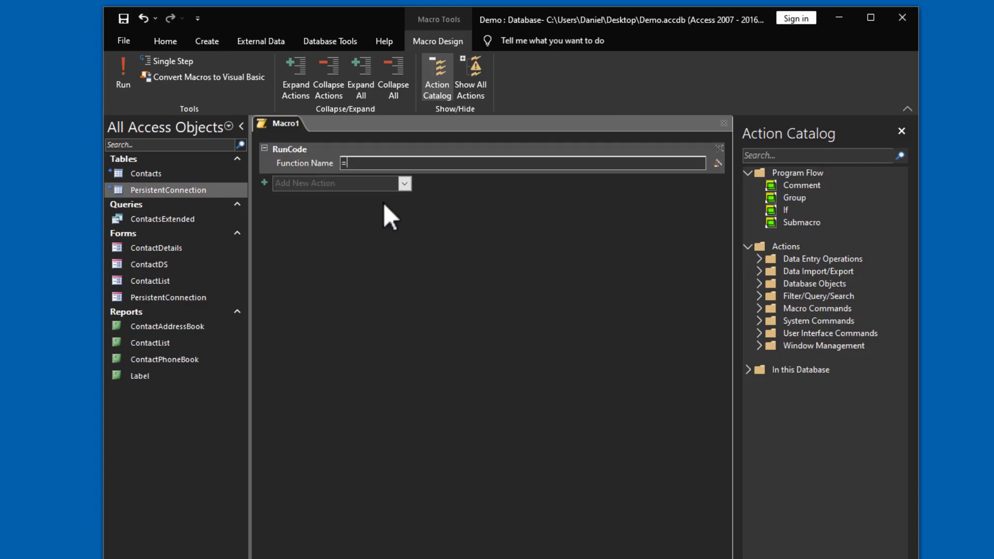
type("StartUp()")
Step: Close the macro and save it under the name AutoExec
left_click(724, 123)
left_click(281, 363)
type("AutoExec")
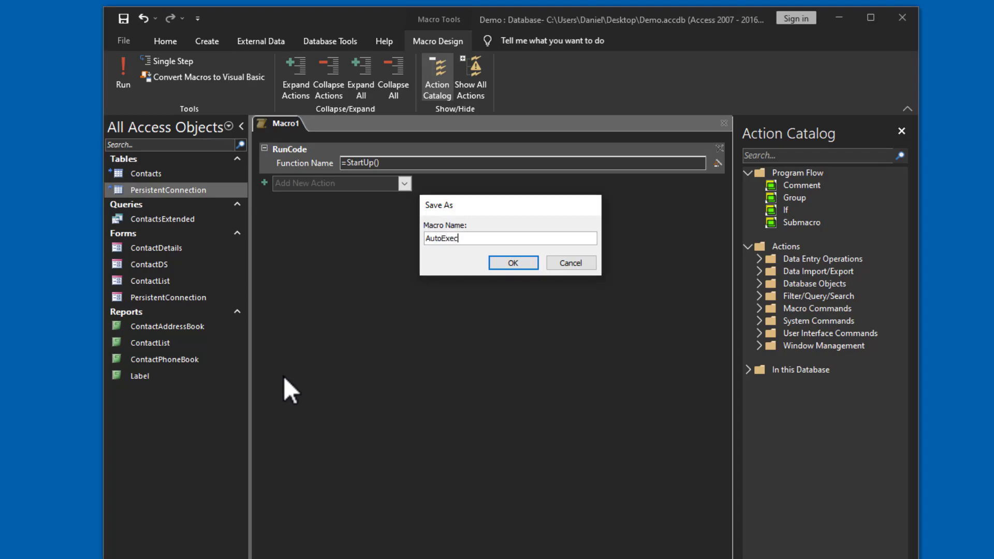
key("Return")
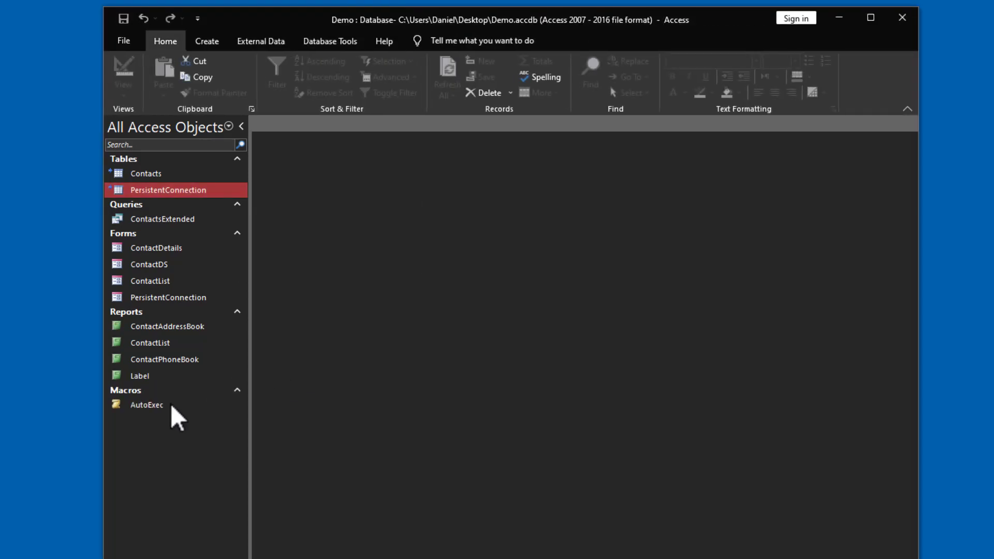
left_click(166, 406)
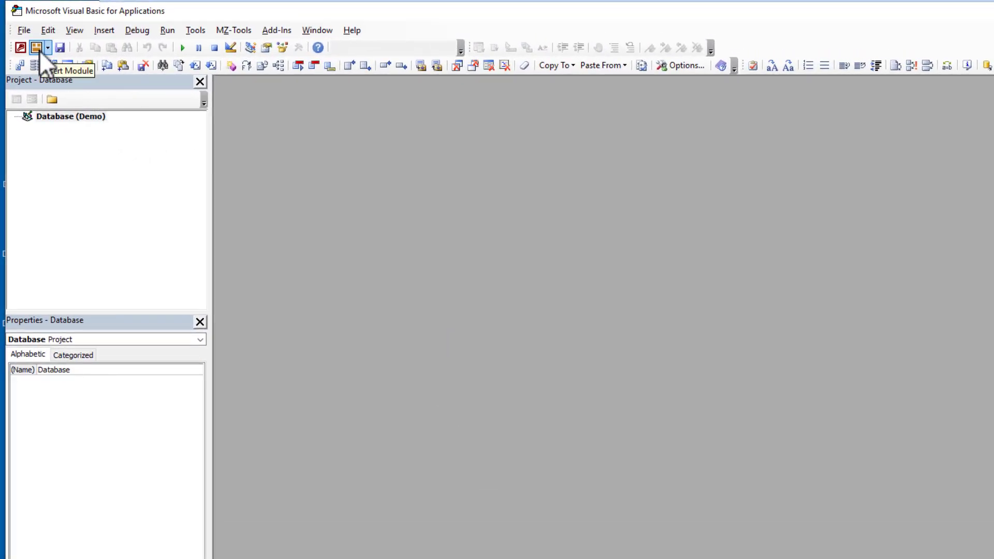
Step: Insert a standard module in the Demo VBA project and name it mod_Startup
left_click(48, 49)
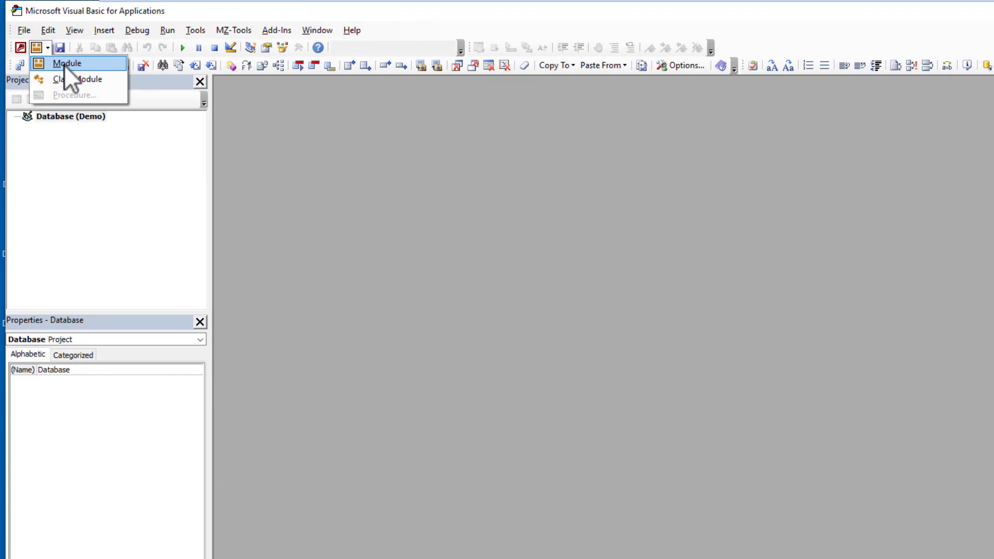
left_click(65, 63)
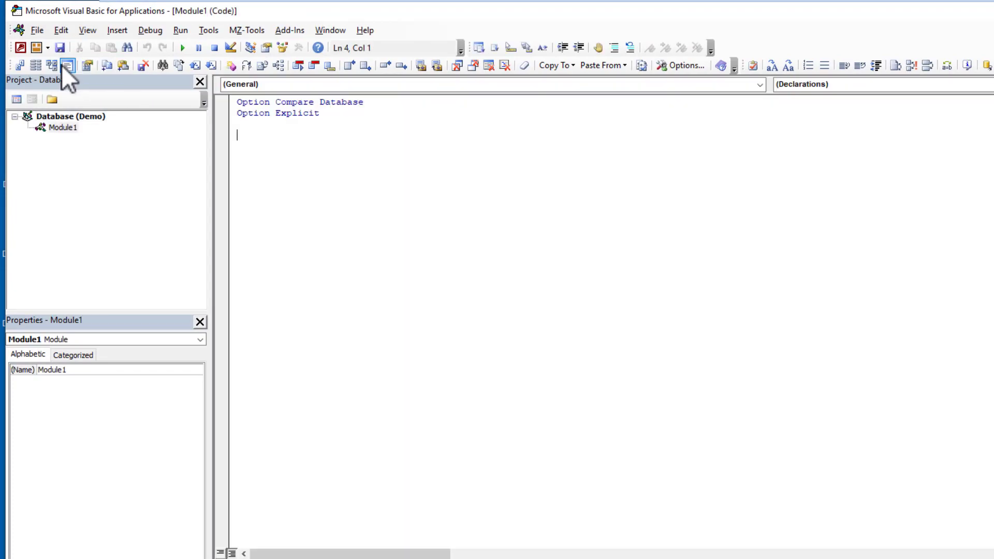
left_click(82, 369)
type("mod_Sta")
type("rtup")
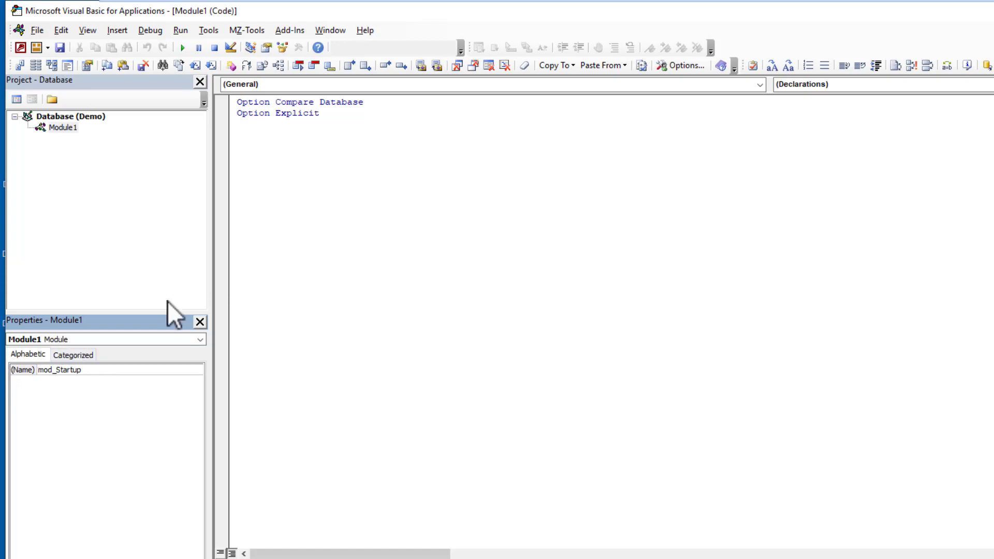
left_click(414, 184)
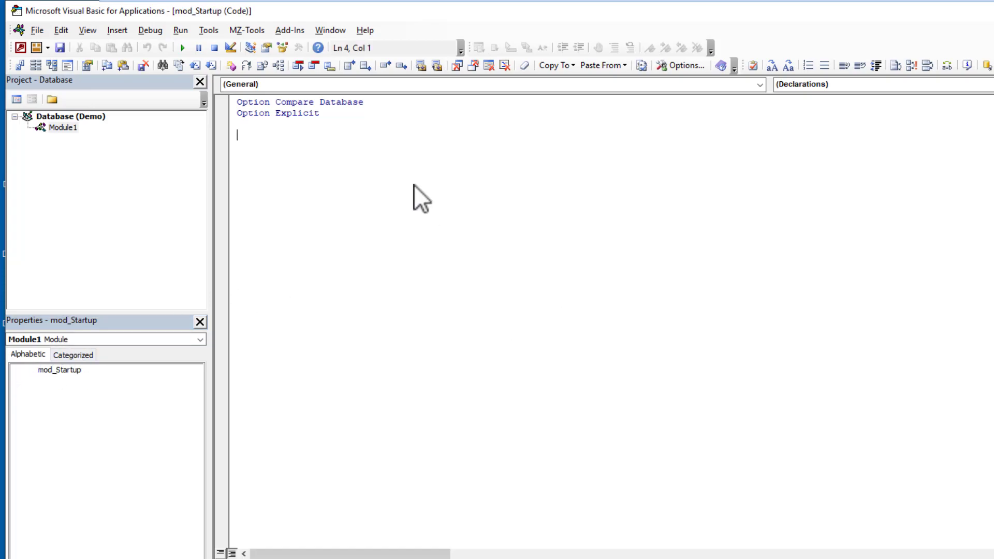
Step: Declare an empty public function StartUp() in the mod_Startup module
key("Return")
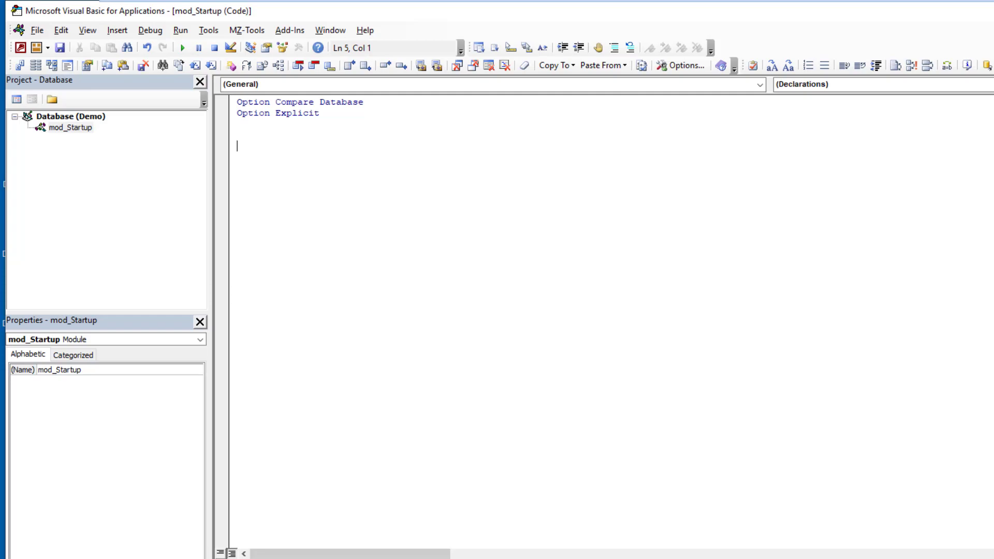
type("Public Function Start")
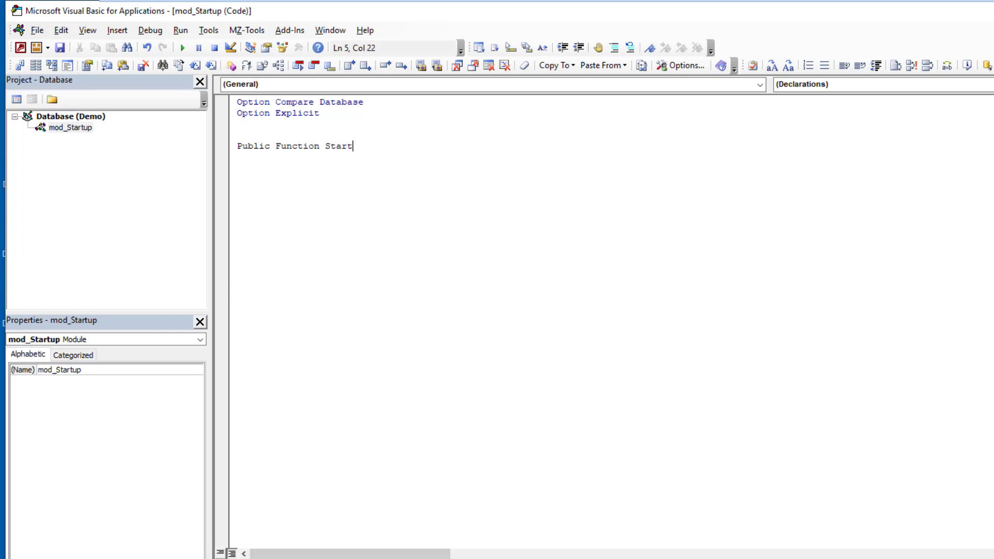
type("Up()")
key("Return")
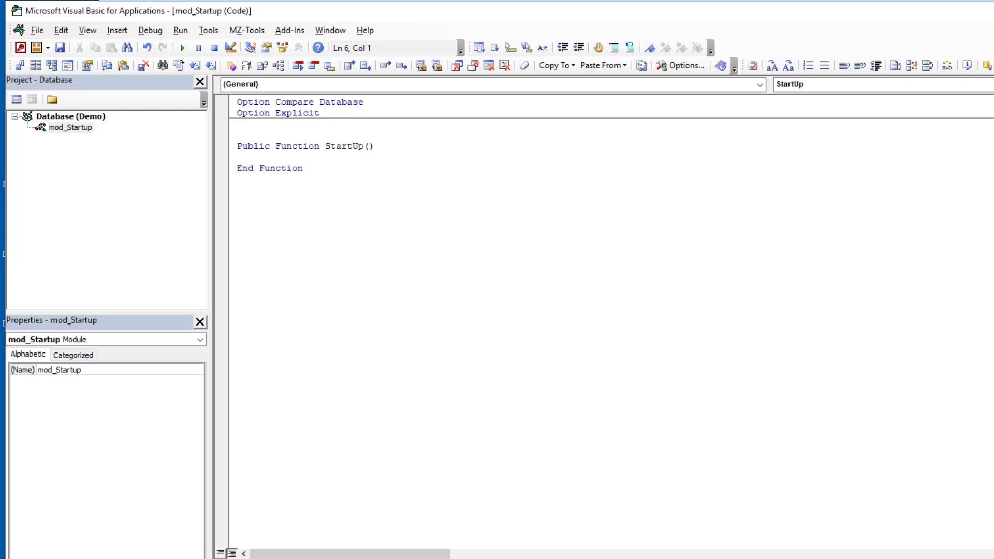
Step: Add the comments 'Relinking Routine and 'Persistent Connection inside the StartUp function, separated by a blank line
key("Tab")
type("'Relinking Routine")
key("Return")
key("Return")
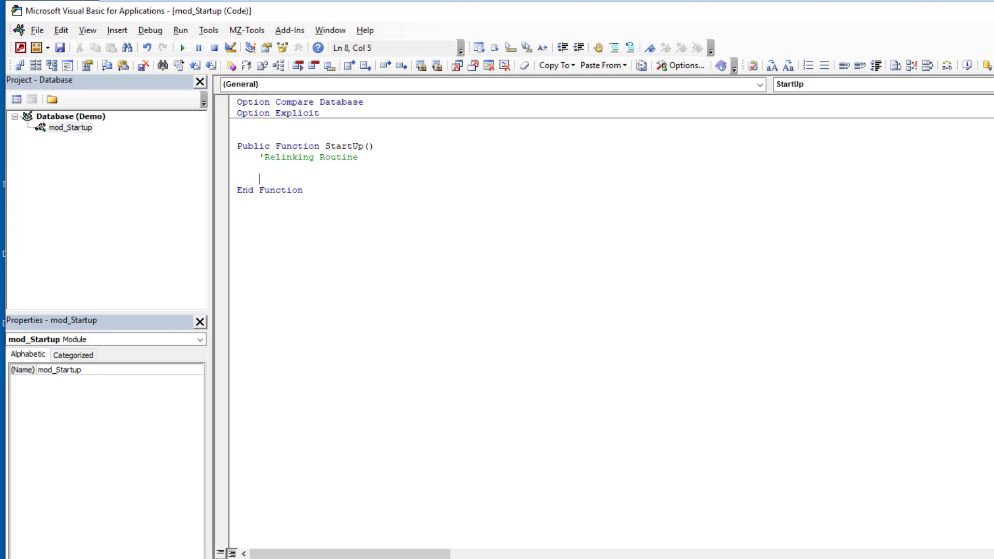
type("'Persistent Connec")
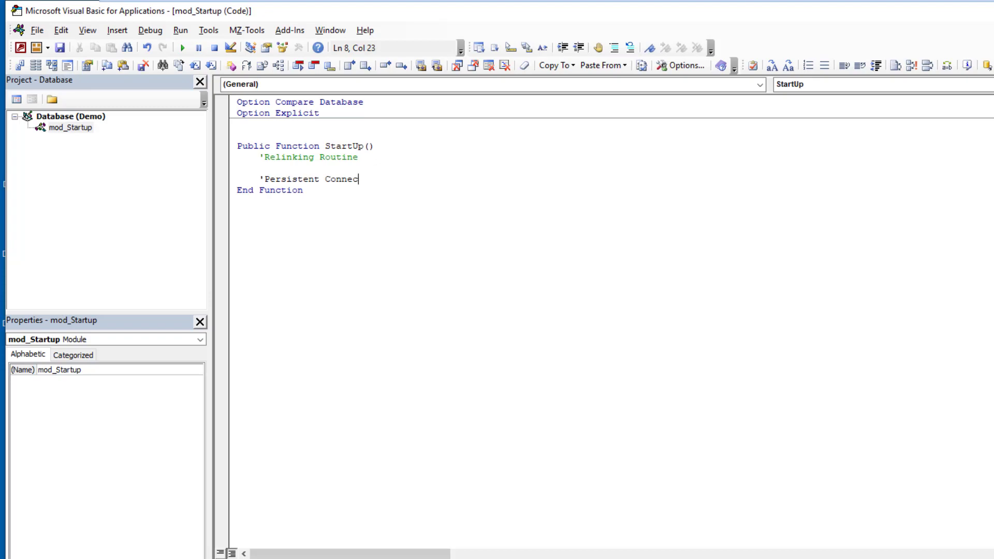
type("tion")
key("Return")
key("Return")
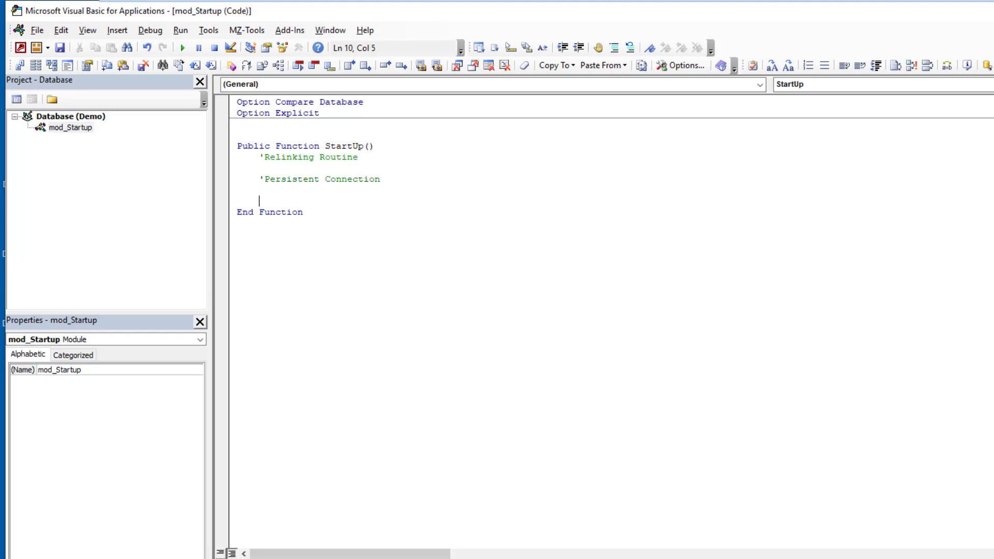
Step: Add the line Call EstablishPersistentConnections under the Persistent Connection comment, reusing the comment's text for the procedure name
left_click_drag(381, 179, 264, 179)
key("ctrl+c")
left_click(258, 189)
type("Call Esta")
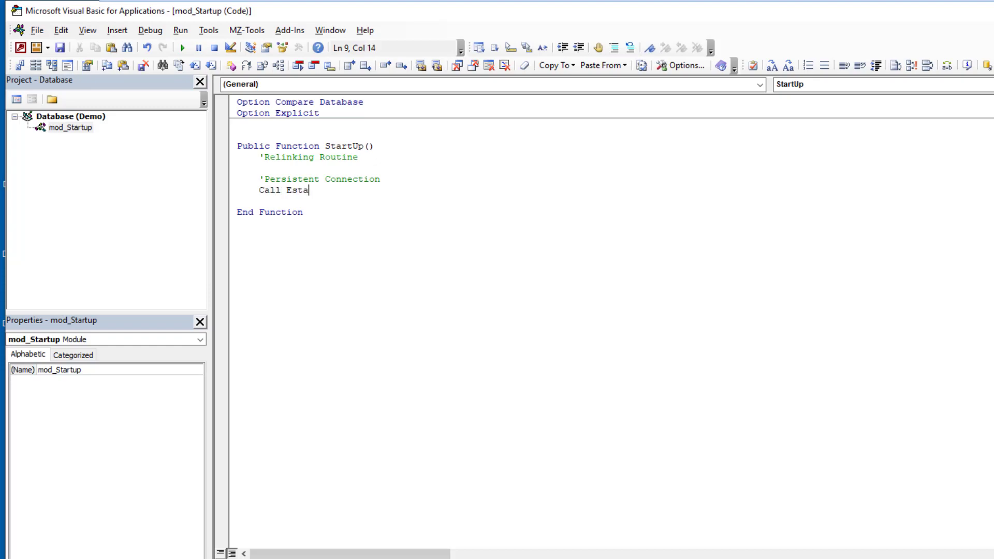
type("blish")
key("ctrl+v")
key("Left")
key("Left")
key("Left")
key("Left")
key("Left")
key("Left")
key("Left")
key("Left")
key("Left")
key("Left")
key("BackSpace")
key("End")
type("s")
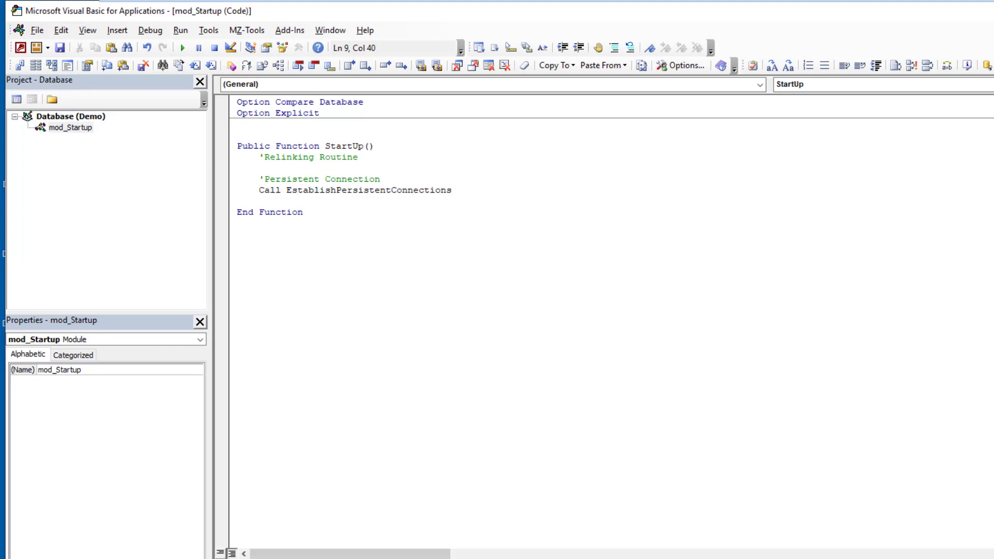
Step: Declare an empty public sub EstablishPersistentConnections() below the StartUp function, reusing the procedure name from its Call line
key("shift+Left")
key("shift+Left")
key("shift+Left")
key("shift+Left")
key("shift+Left")
key("shift+Left")
key("shift+Left")
key("shift+Left")
key("shift+Left")
key("shift+Left")
key("shift+Left")
key("shift+Left")
key("shift+Left")
key("shift+Left")
key("shift+Left")
key("shift+Left")
key("shift+Left")
key("shift+Left")
key("shift+Left")
key("shift+Left")
key("shift+Right")
key("shift+Right")
key("shift+Right")
key("shift+Right")
key("shift+Right")
key("ctrl+c")
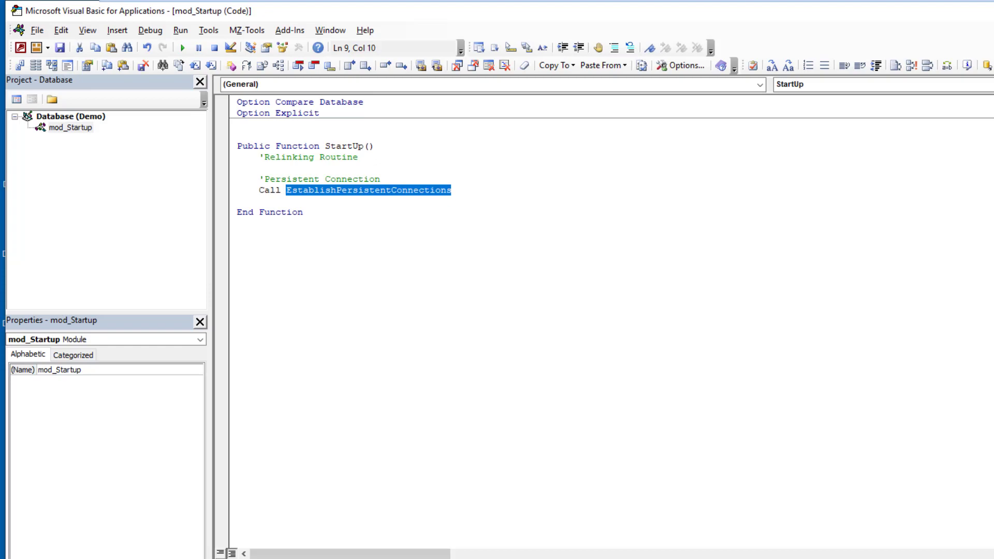
key("Down")
key("Down")
key("Down")
key("Down")
key("Down")
type("Public Sub")
key("ctrl+v")
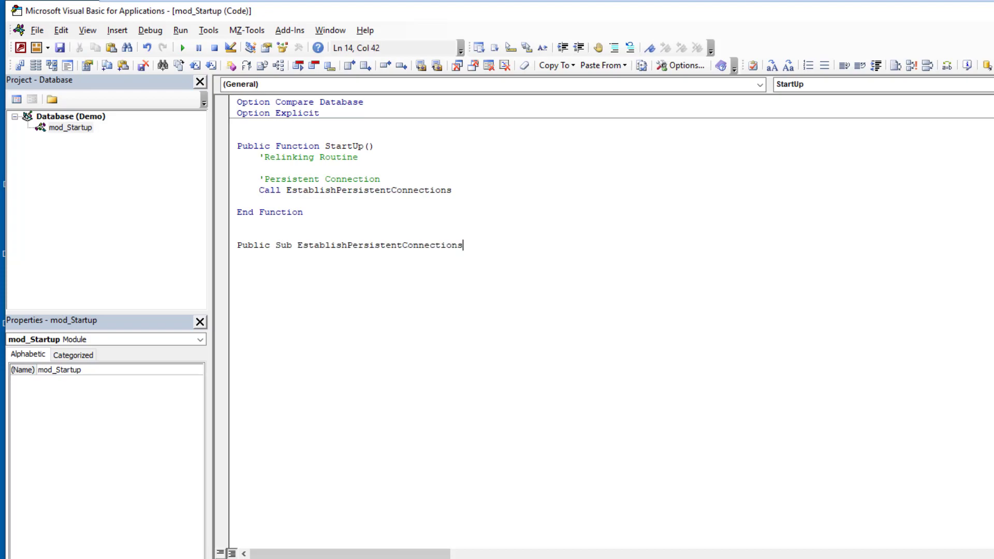
key("Return")
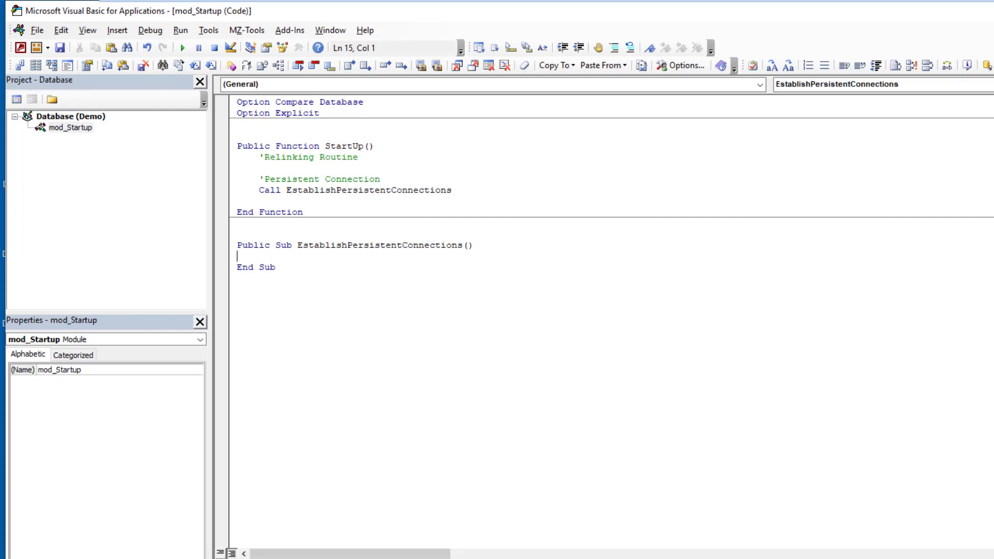
Step: Add a DoCmd.OpenForm statement for the form "PersistentConnection" inside the EstablishPersistentConnections sub
key("Tab")
type("Docmd.open")
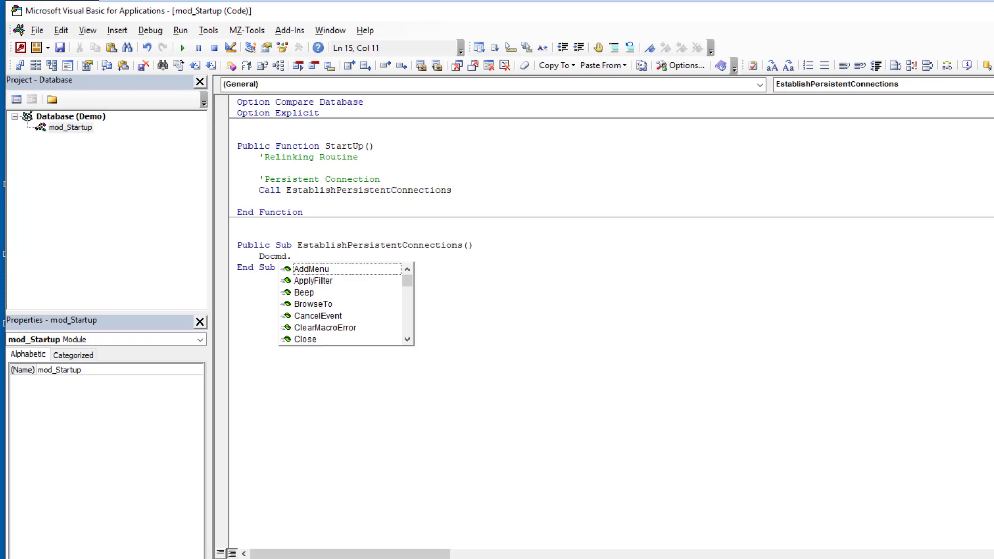
key("Down")
key("Down")
key("Tab")
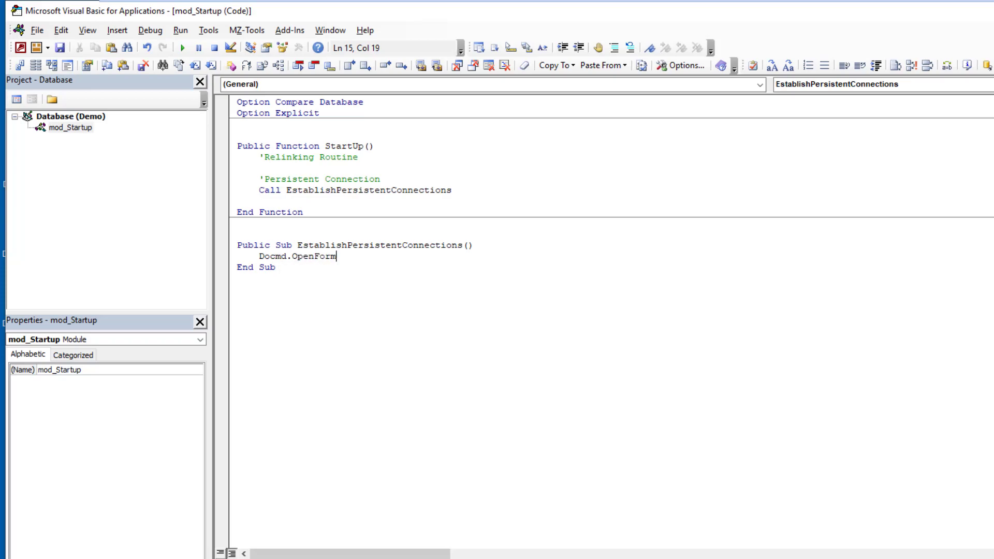
type("\"\"")
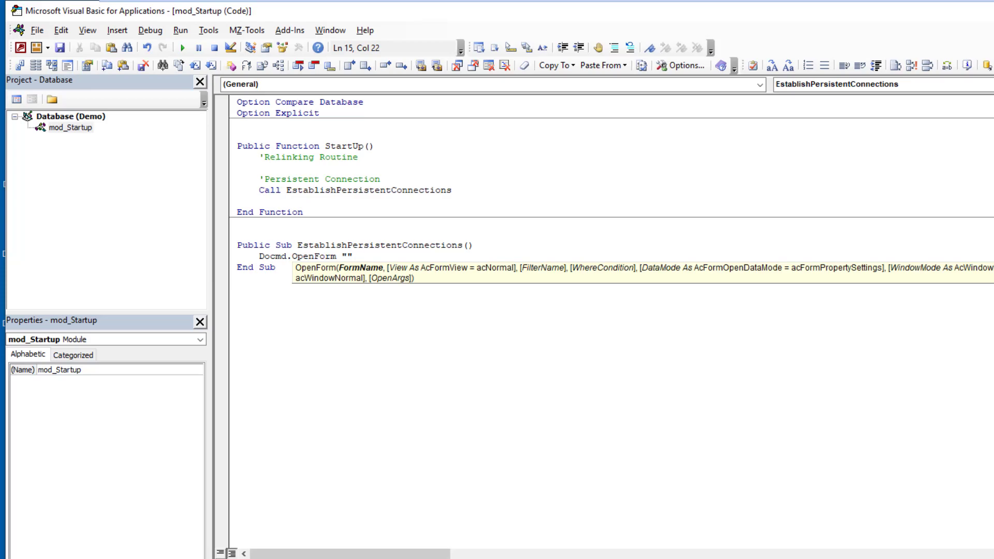
key("Left")
type("Persi")
type("n")
type("tentConne")
type("ction")
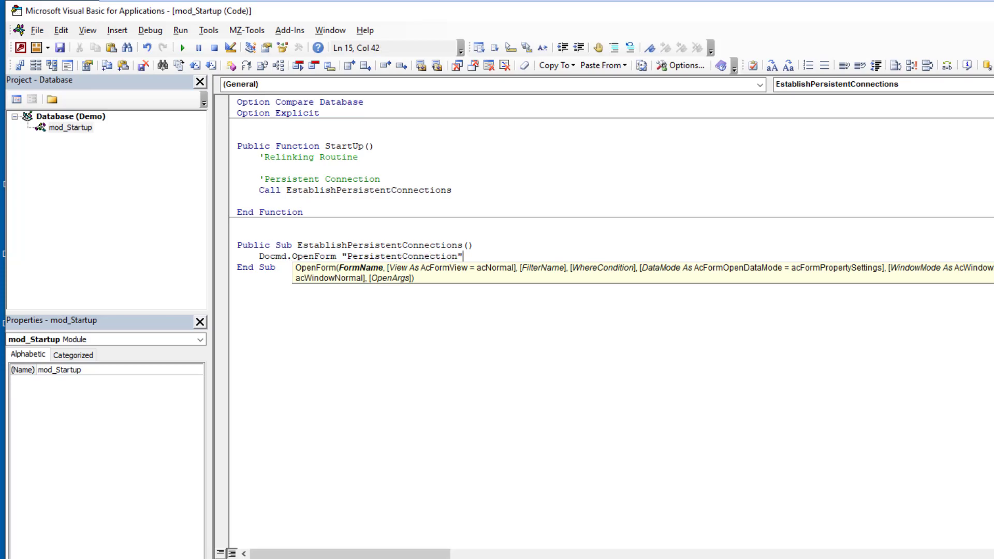
Step: Set the OpenForm statement's WindowMode argument to acHidden, leaving the arguments between it and the form name empty, and save the module as mod_Startup
key("End")
type(",,,,")
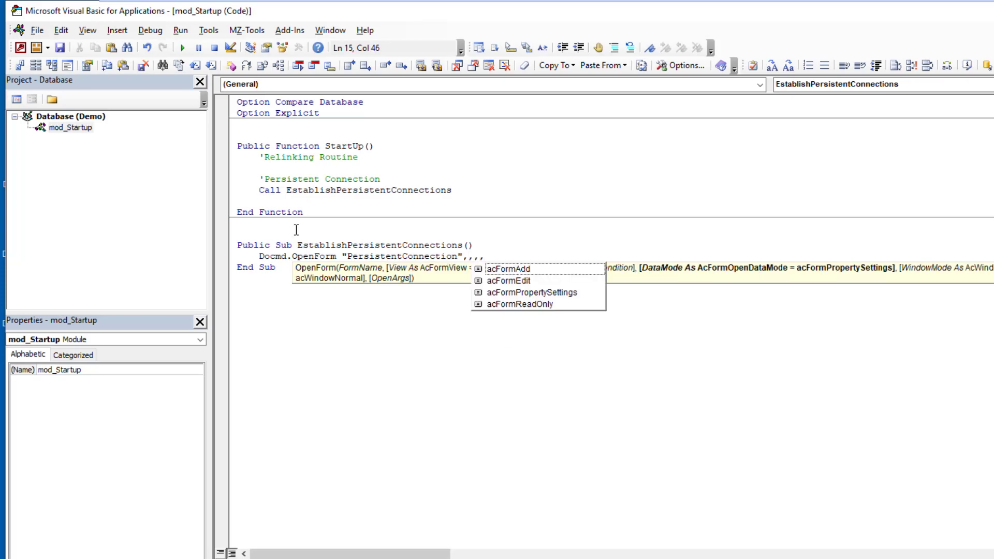
type(",")
key("Down")
key("Down")
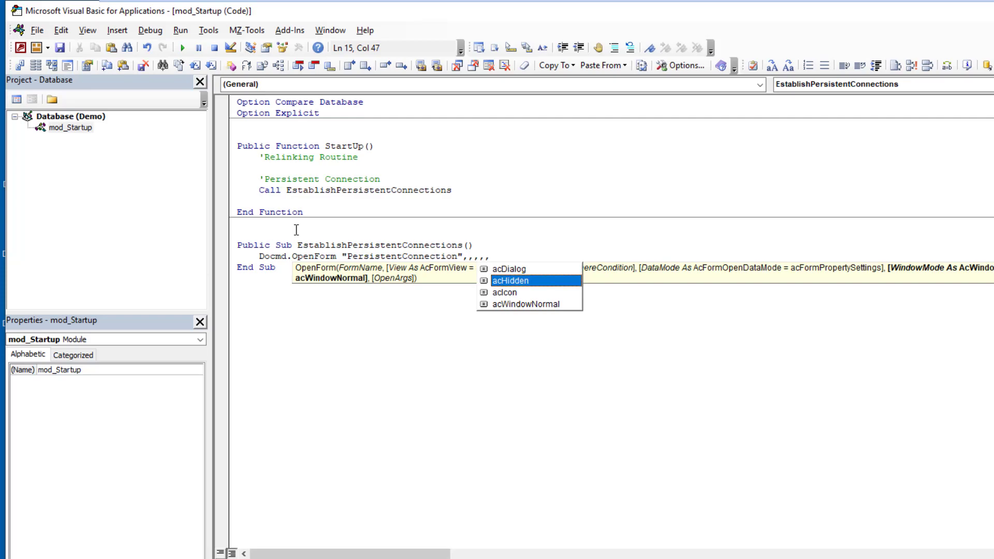
key("Tab")
key("Up")
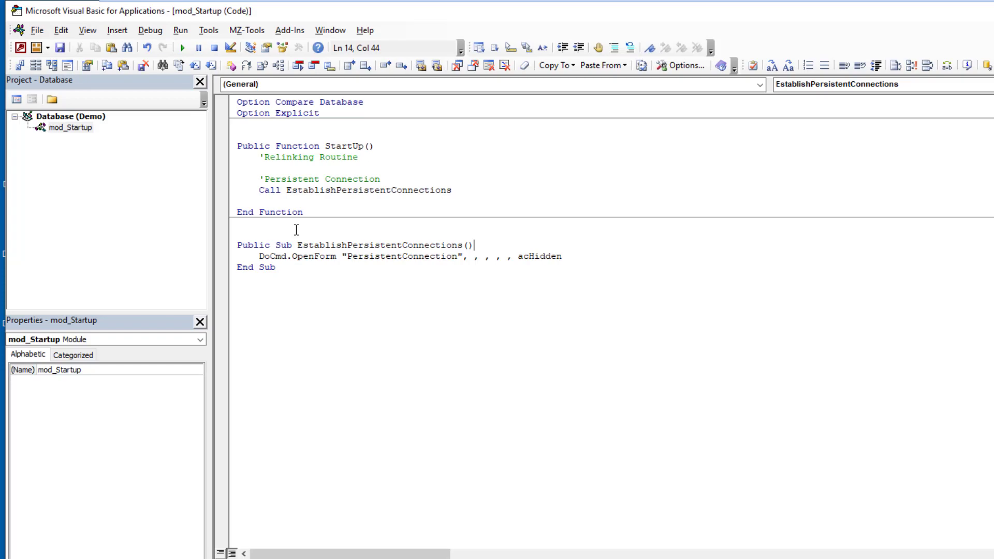
key("ctrl+s")
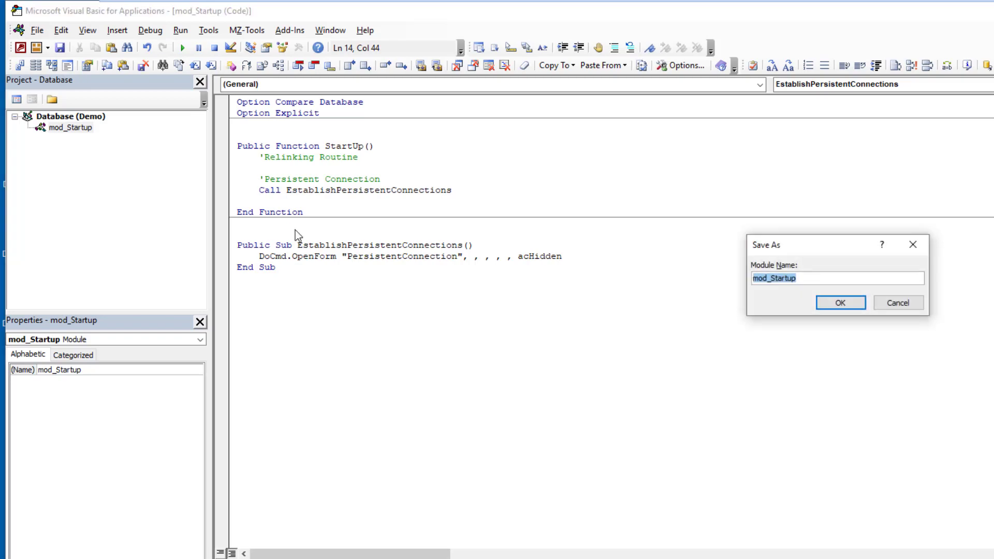
key("Return")
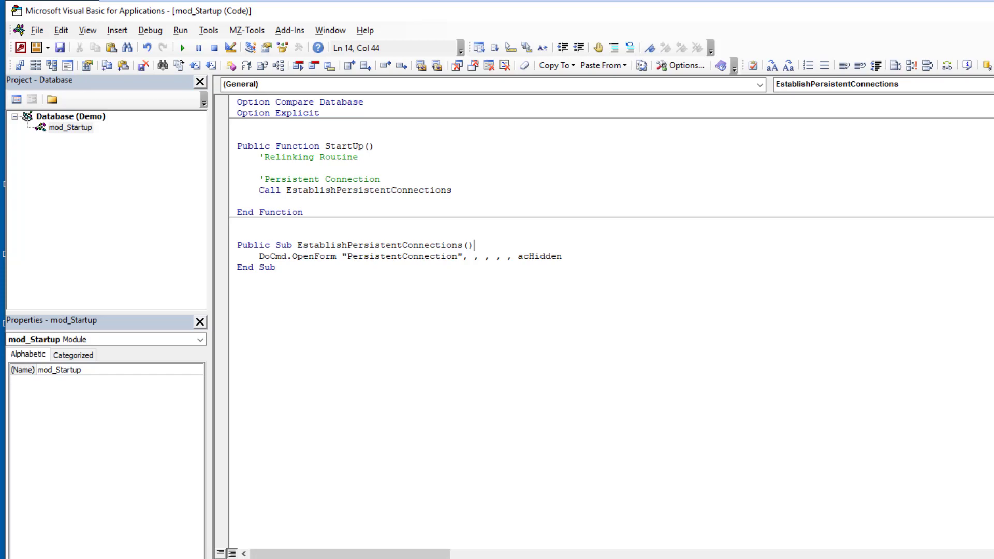
Step: Close the VBA editor and the database, and reopen Demo.accdb from the desktop so the startup code runs
left_click(982, 6)
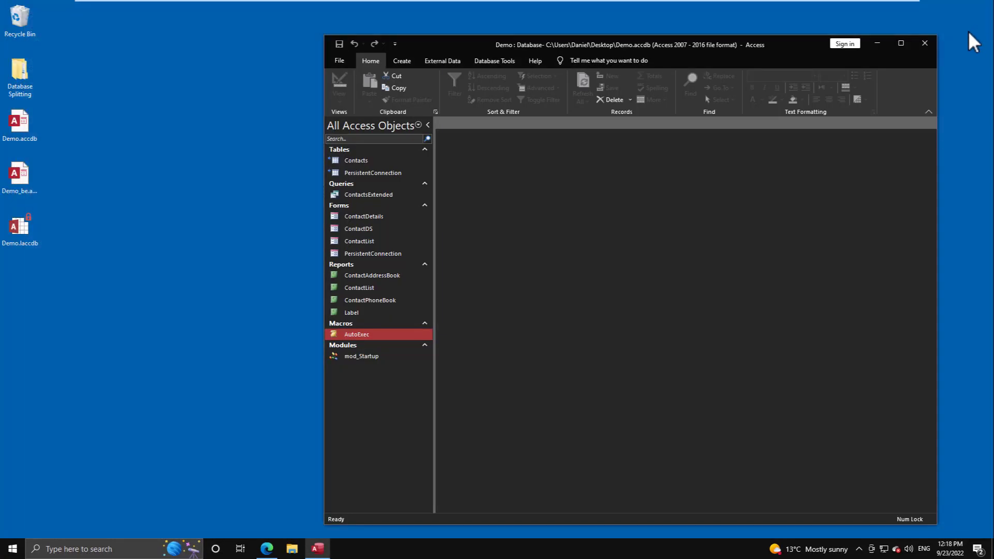
left_click(925, 42)
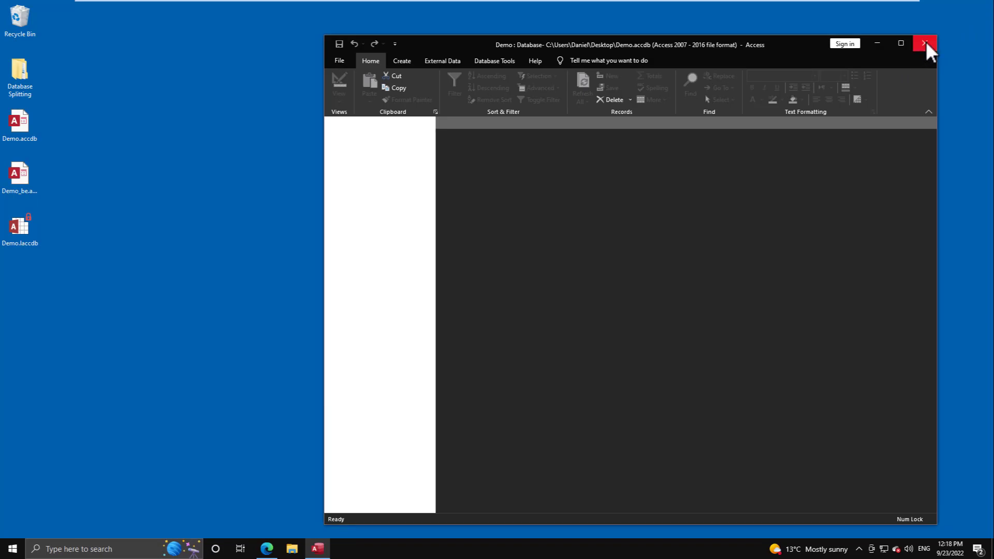
double_click(20, 122)
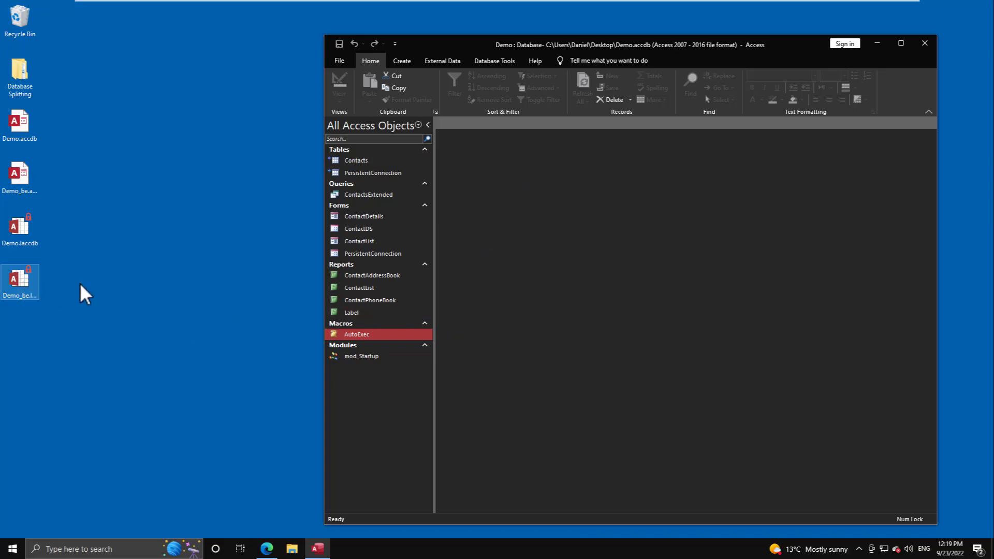
Step: Open and close the ContactList form and the ContactList report to check whether the back-end lock file persists
double_click(371, 241)
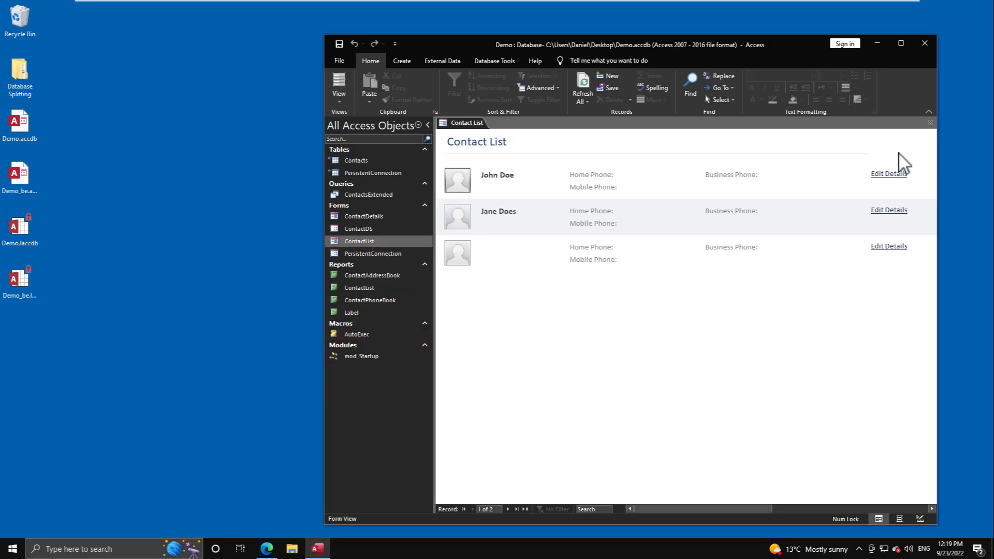
left_click(930, 123)
double_click(368, 291)
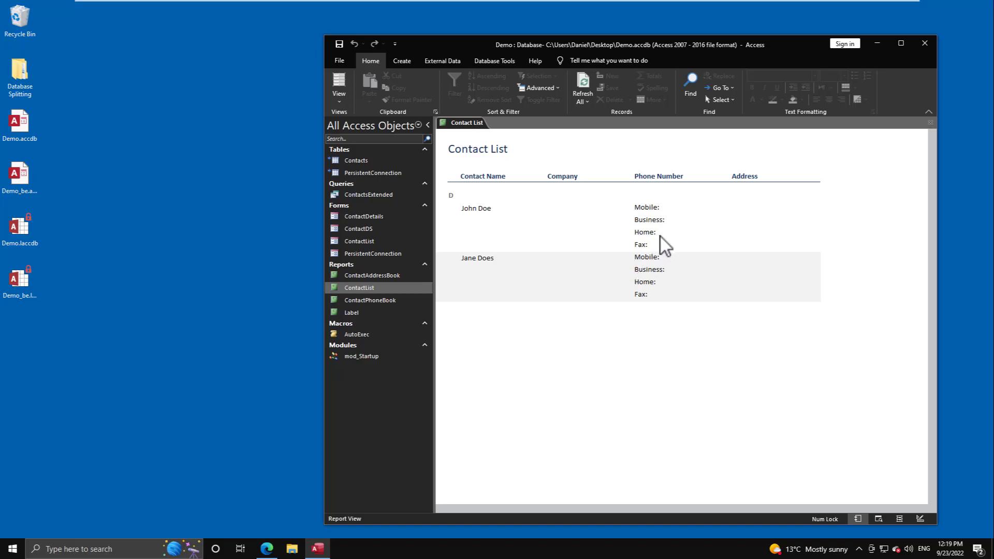
left_click(930, 123)
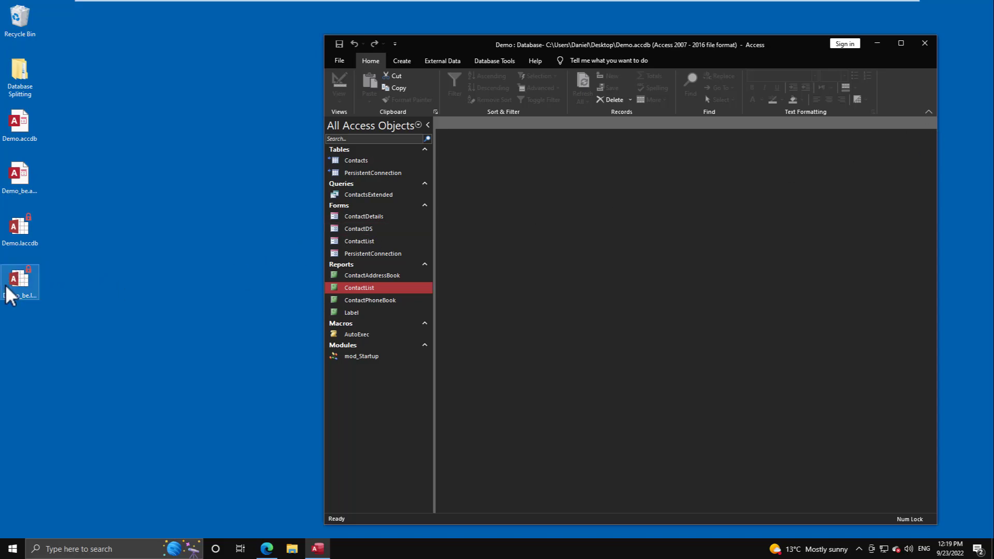
Step: Close Demo.accdb and reopen it to check how the desktop lock files respond
left_click(924, 43)
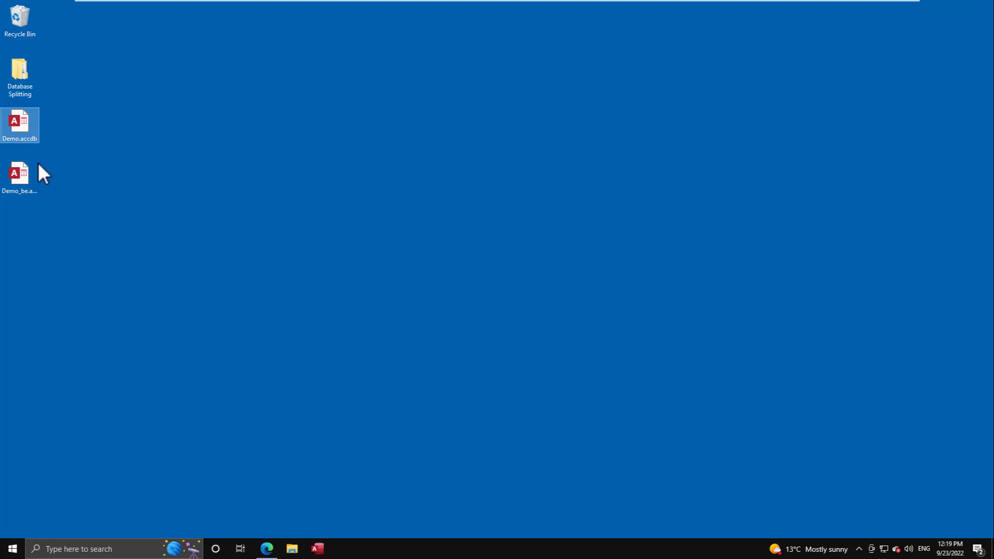
double_click(19, 125)
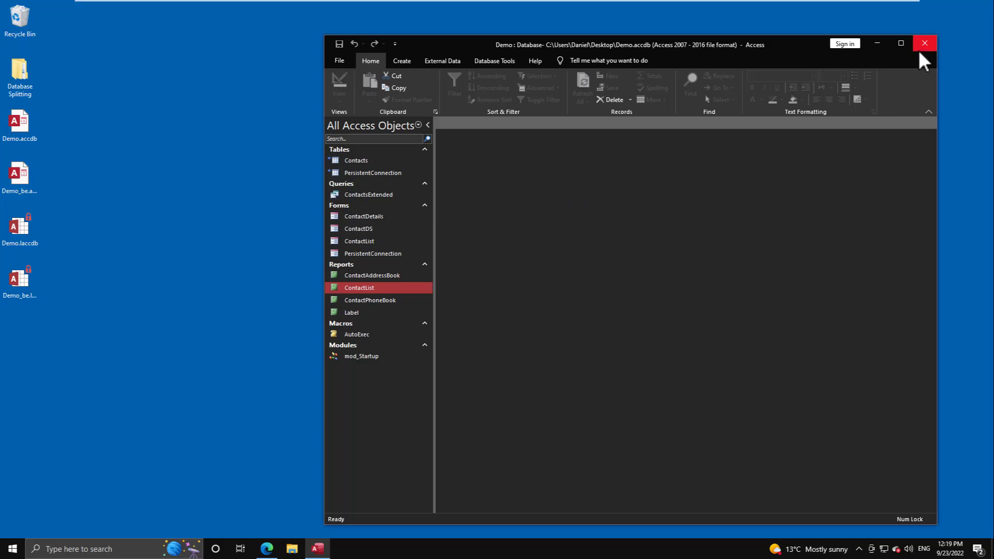
Step: Check the source file path of the linked PersistentConnection table, and close the Demo database
left_click(363, 174)
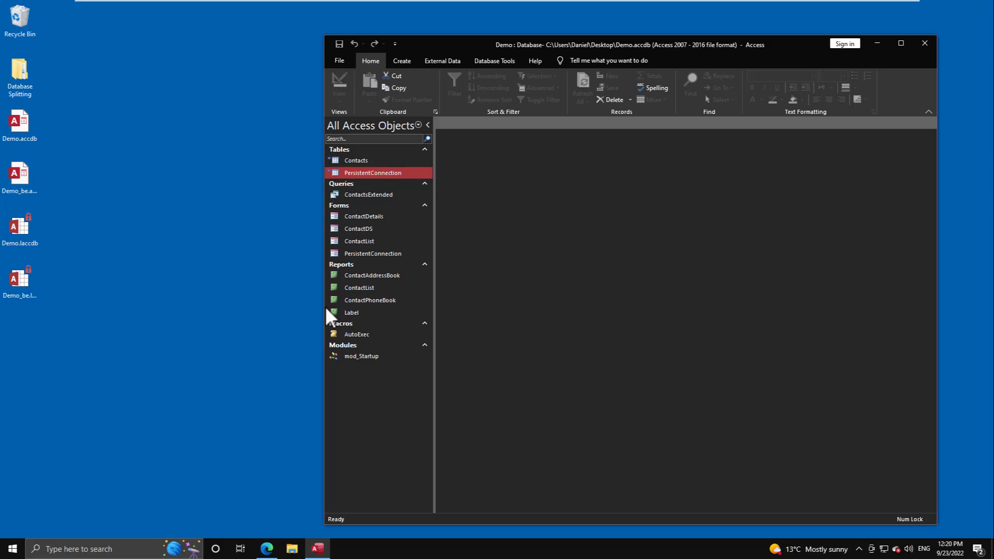
mouse_move(376, 171)
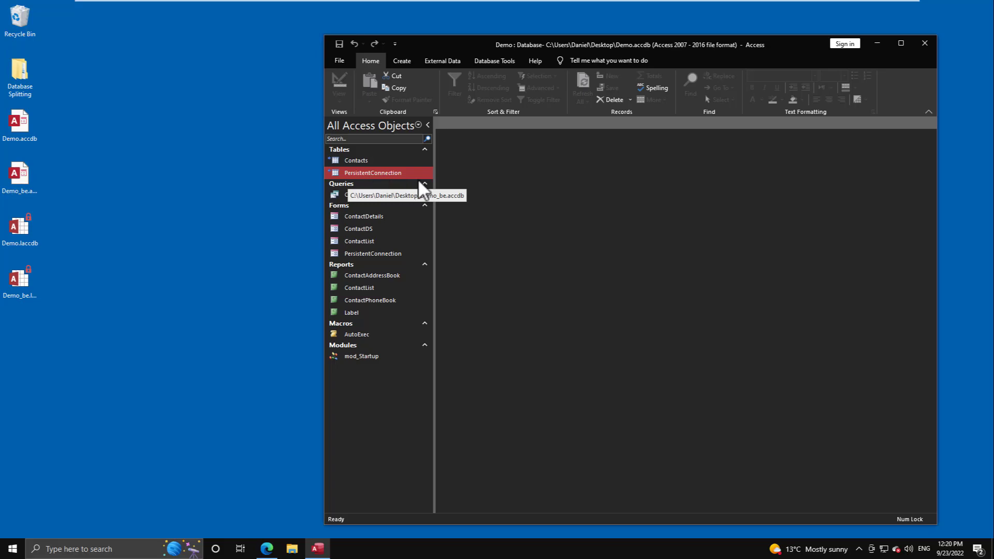
left_click(920, 42)
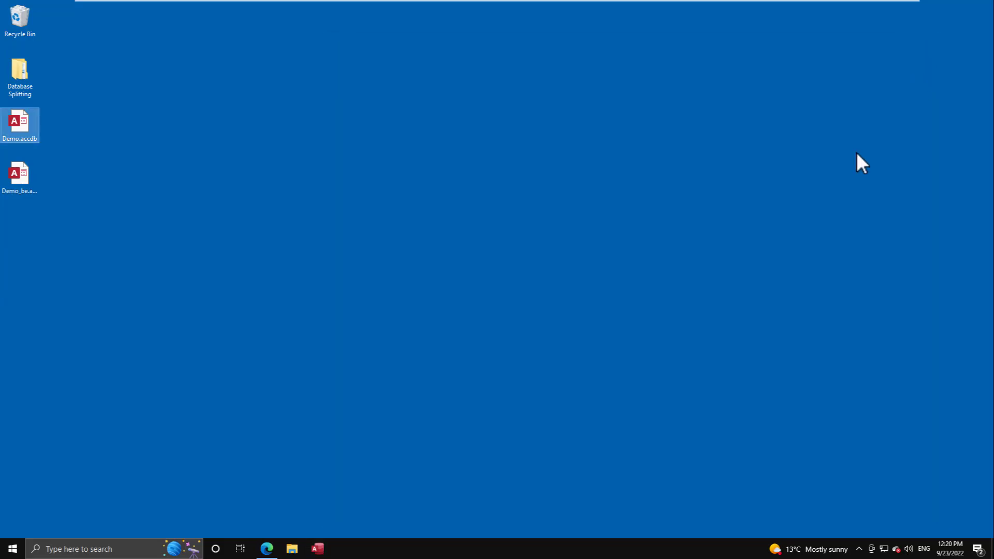